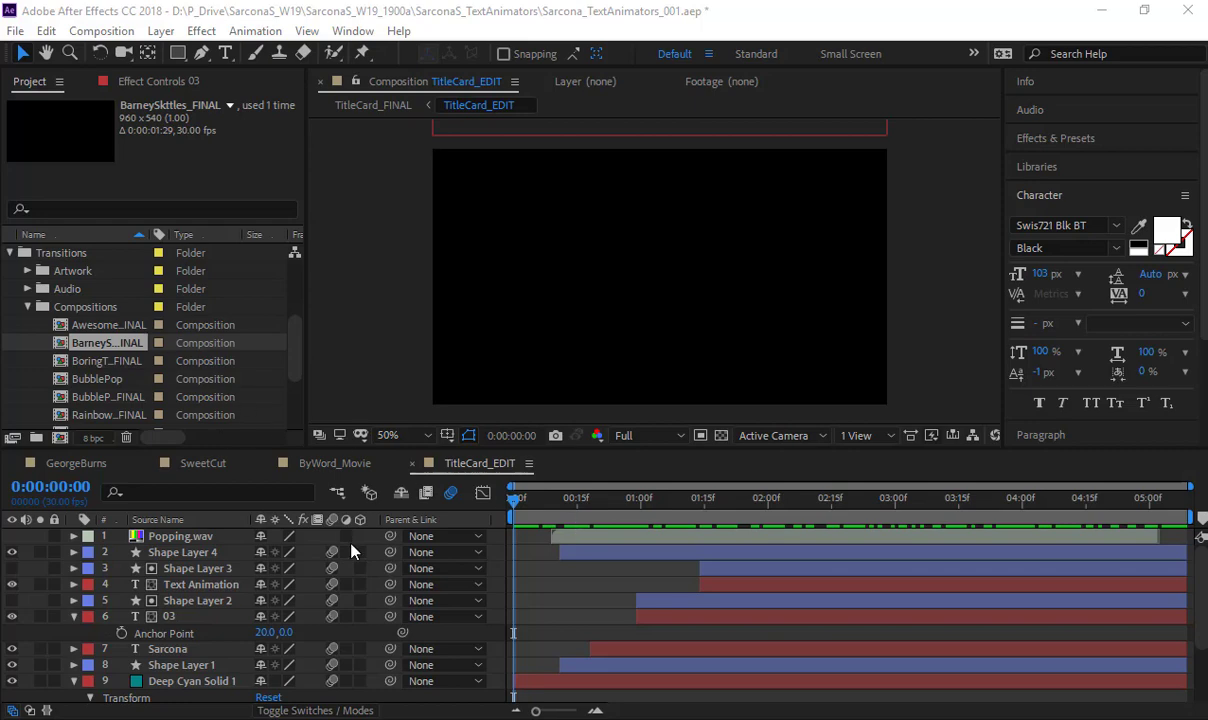
Review the GeorgeBurns, SweetCut and ByWord_Movie compositions by scrubbing their timelines and previewing SweetCut from the start
left_click(72, 463)
left_click(200, 463)
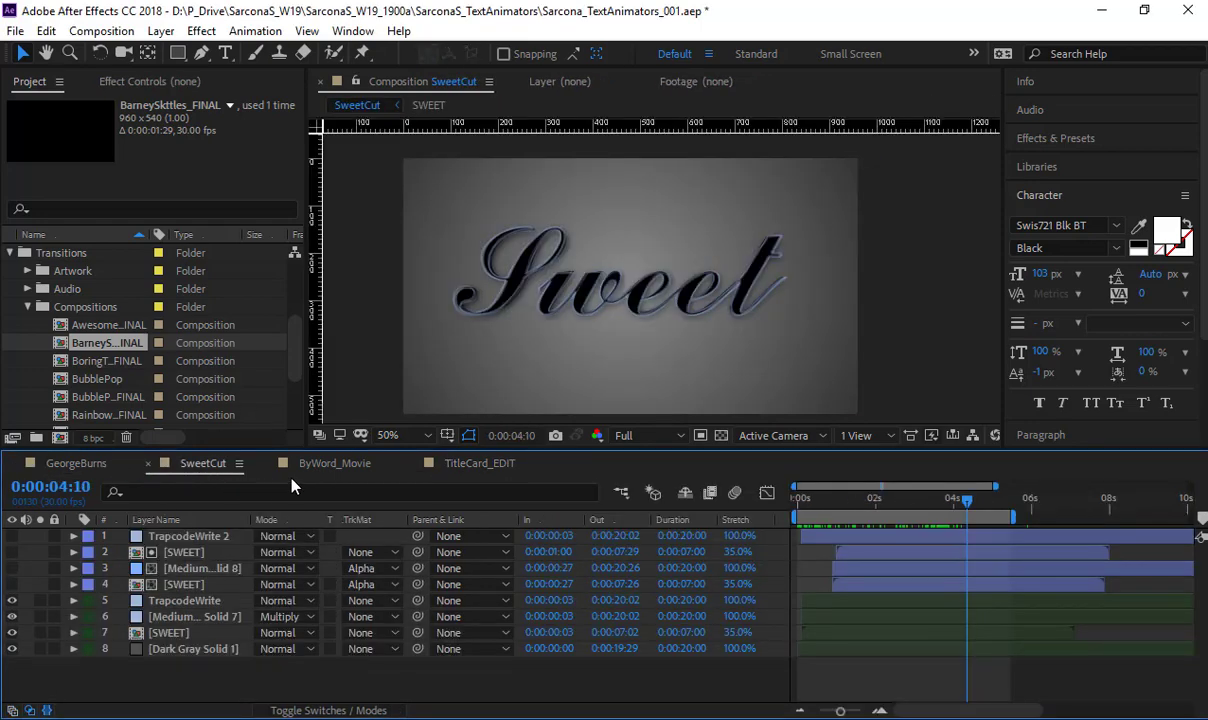
left_click(330, 463)
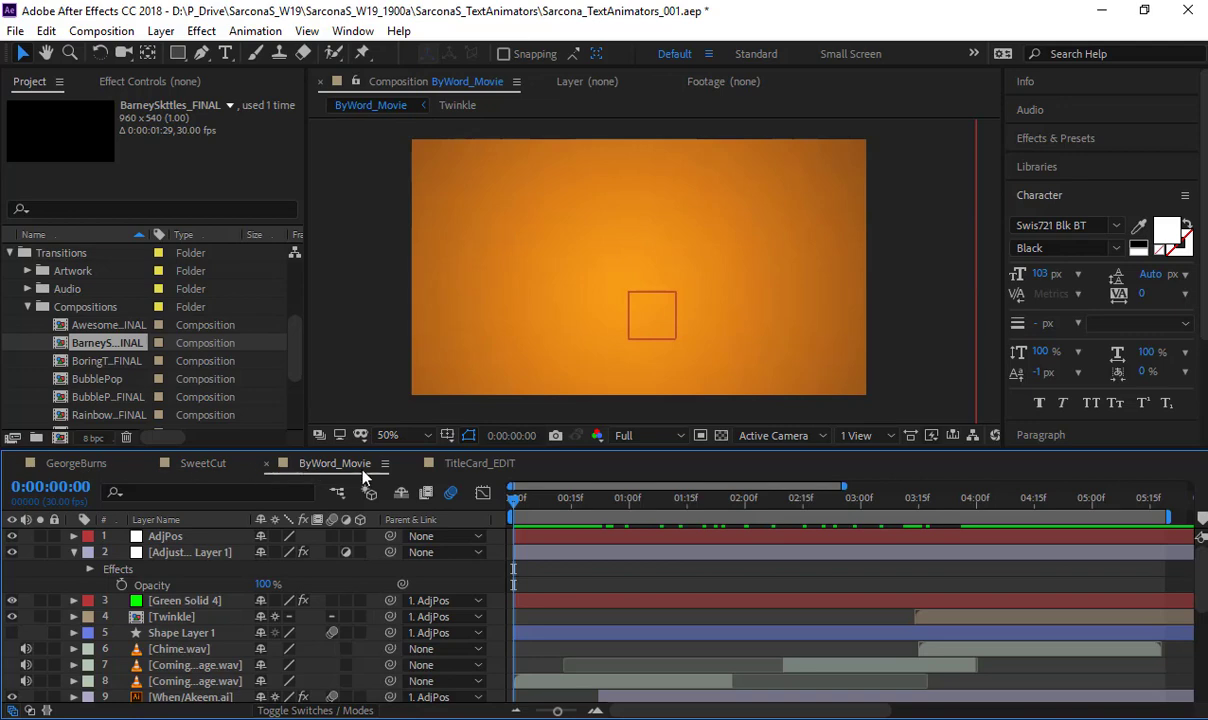
left_click_drag(515, 500, 891, 500)
left_click(203, 463)
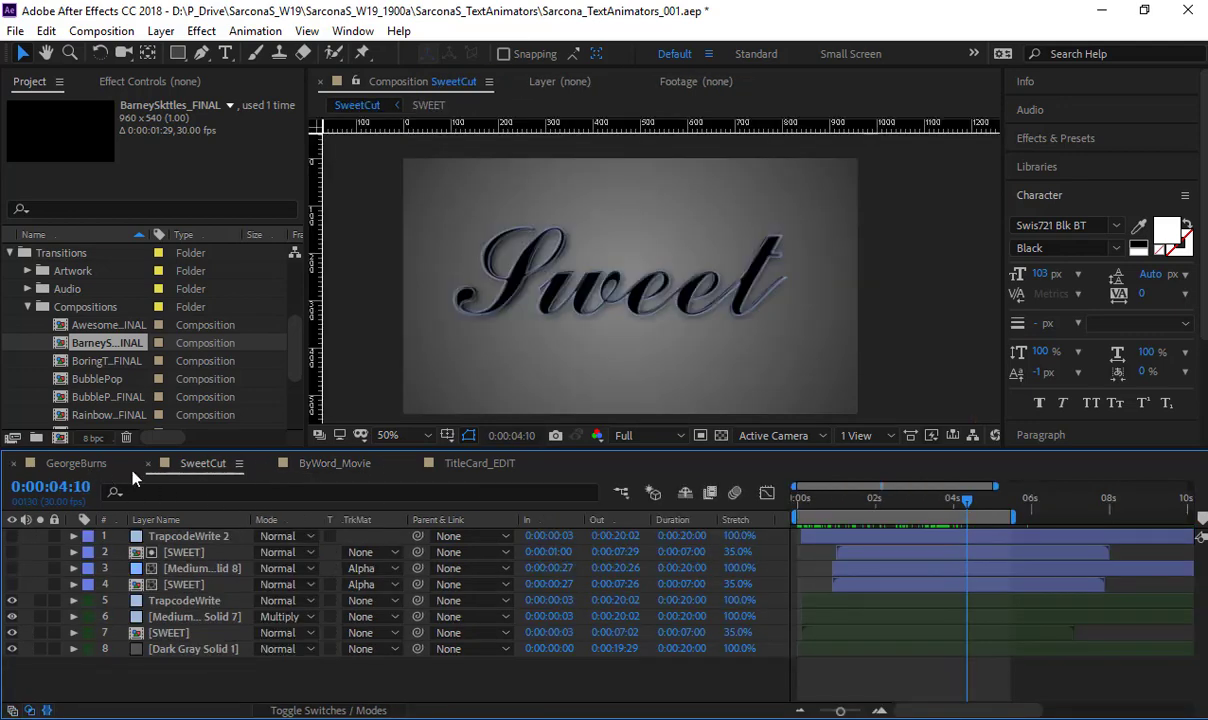
left_click(120, 463)
left_click_drag(513, 500, 1015, 518)
left_click(203, 463)
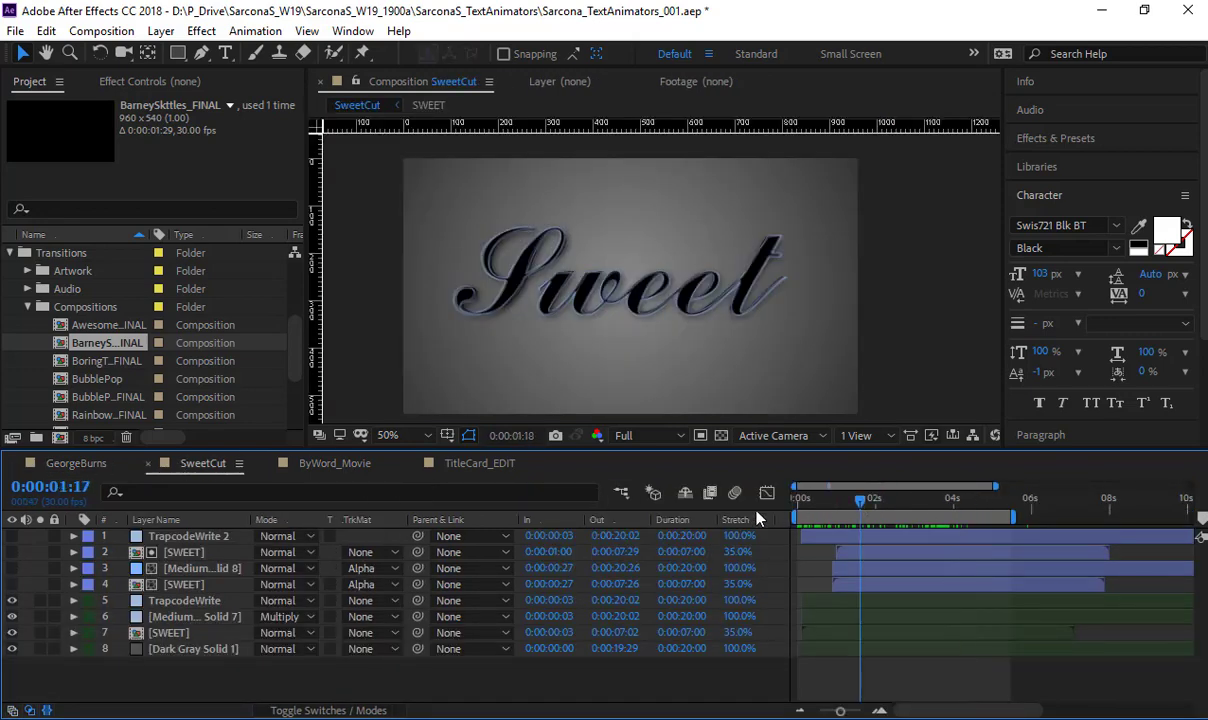
key("Home")
key("space")
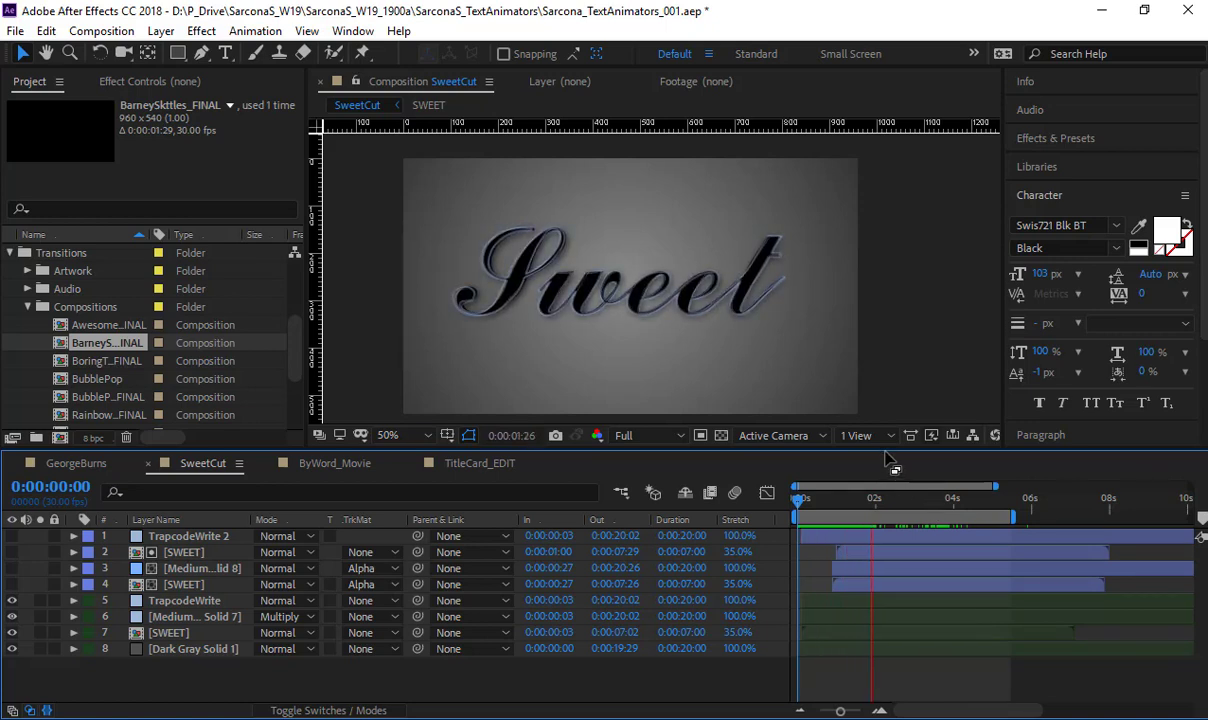
Scrub through and preview the title card animation in the TitleCard_EDIT composition
left_click(480, 463)
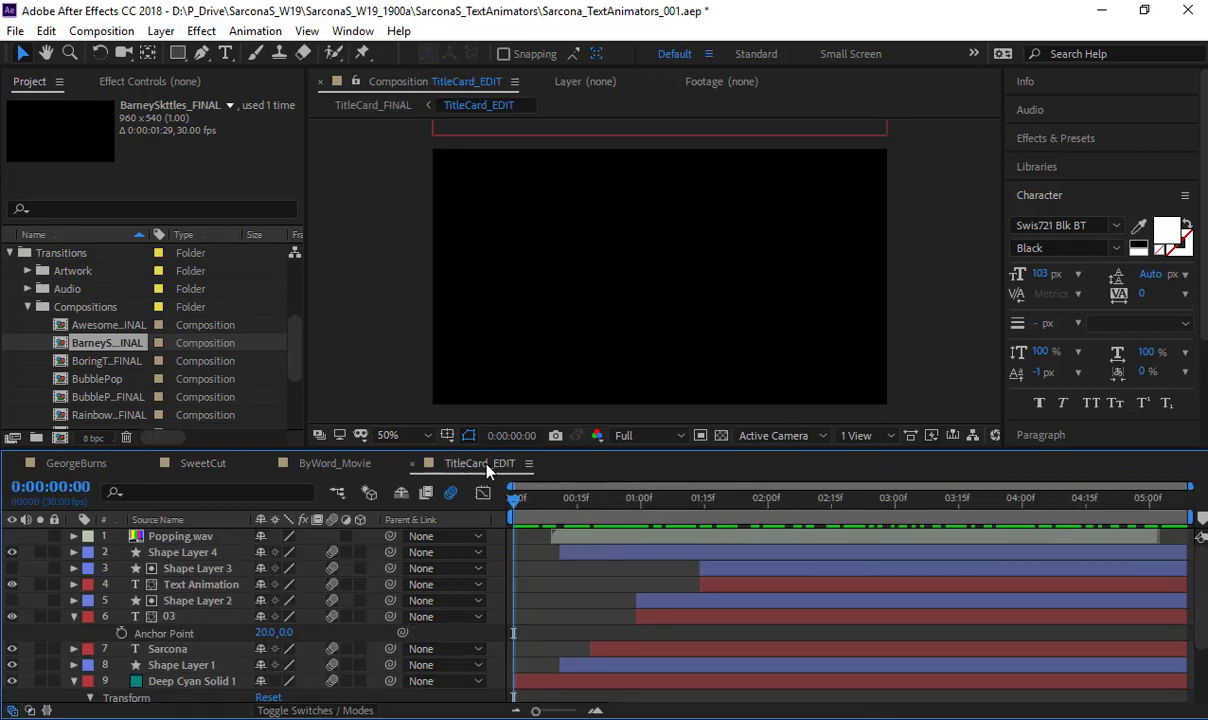
left_click_drag(631, 497, 857, 527)
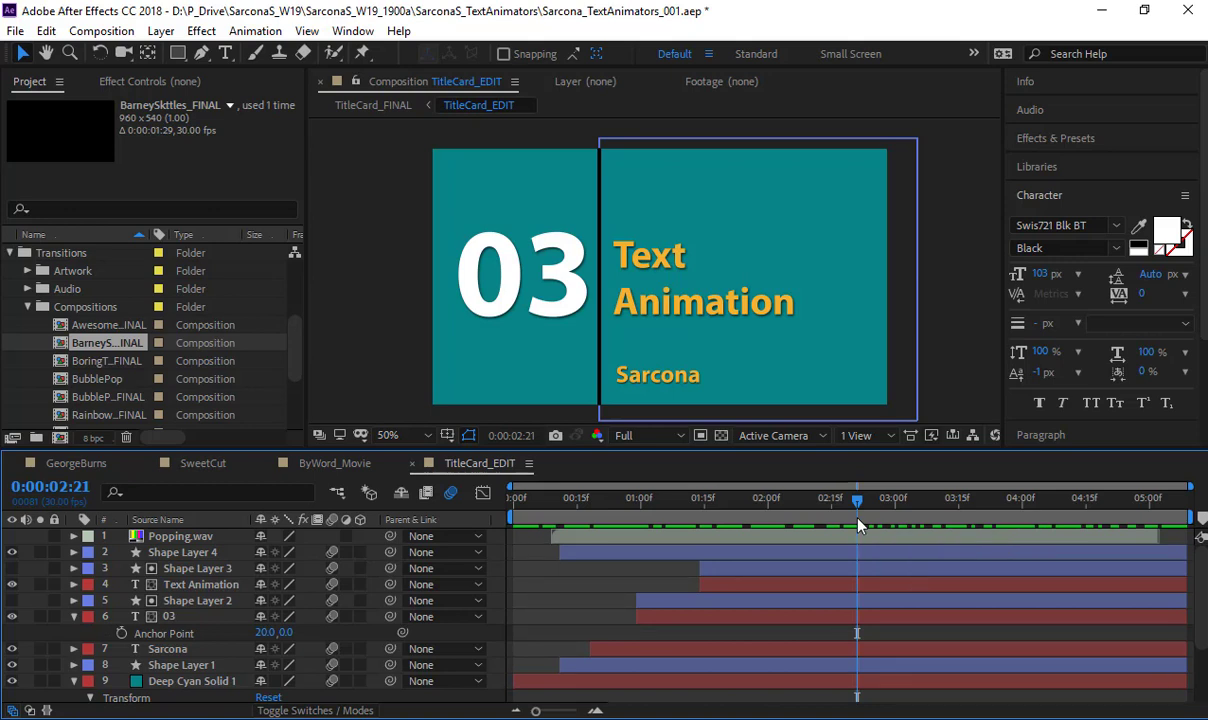
left_click_drag(789, 497, 838, 505)
key("space")
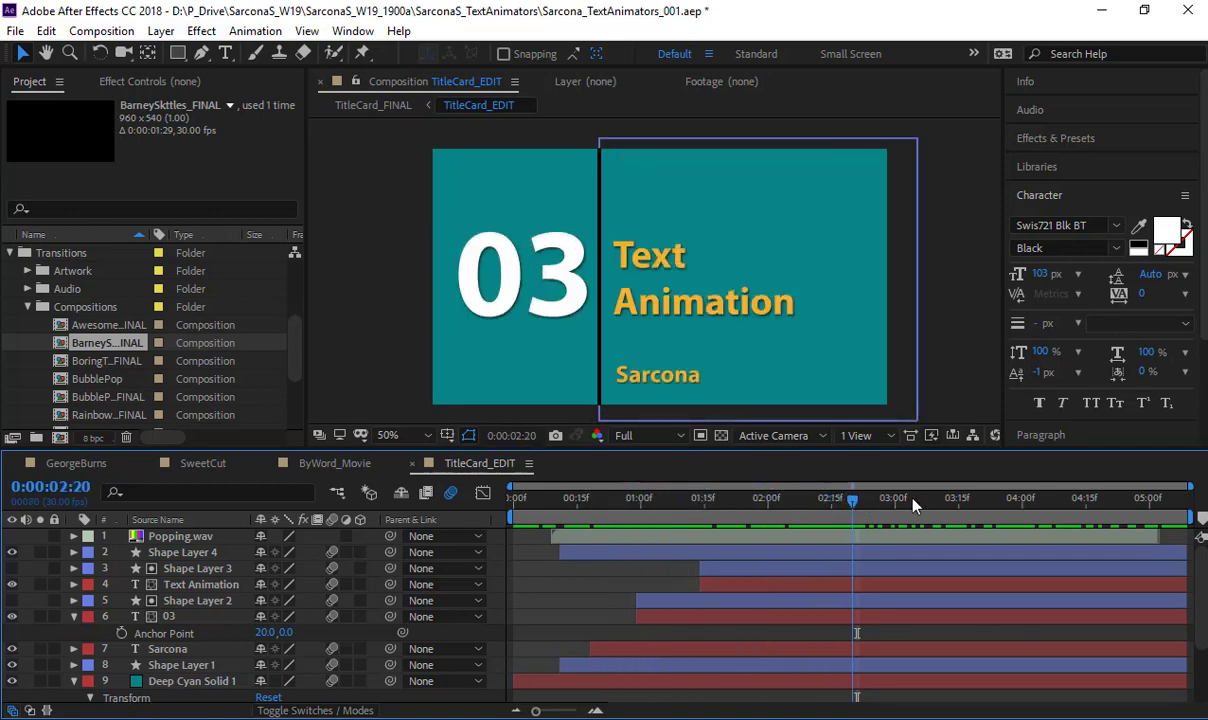
Collapse the Transitions folder and its Compositions subfolder in the project
left_click(28, 307)
left_click(10, 288)
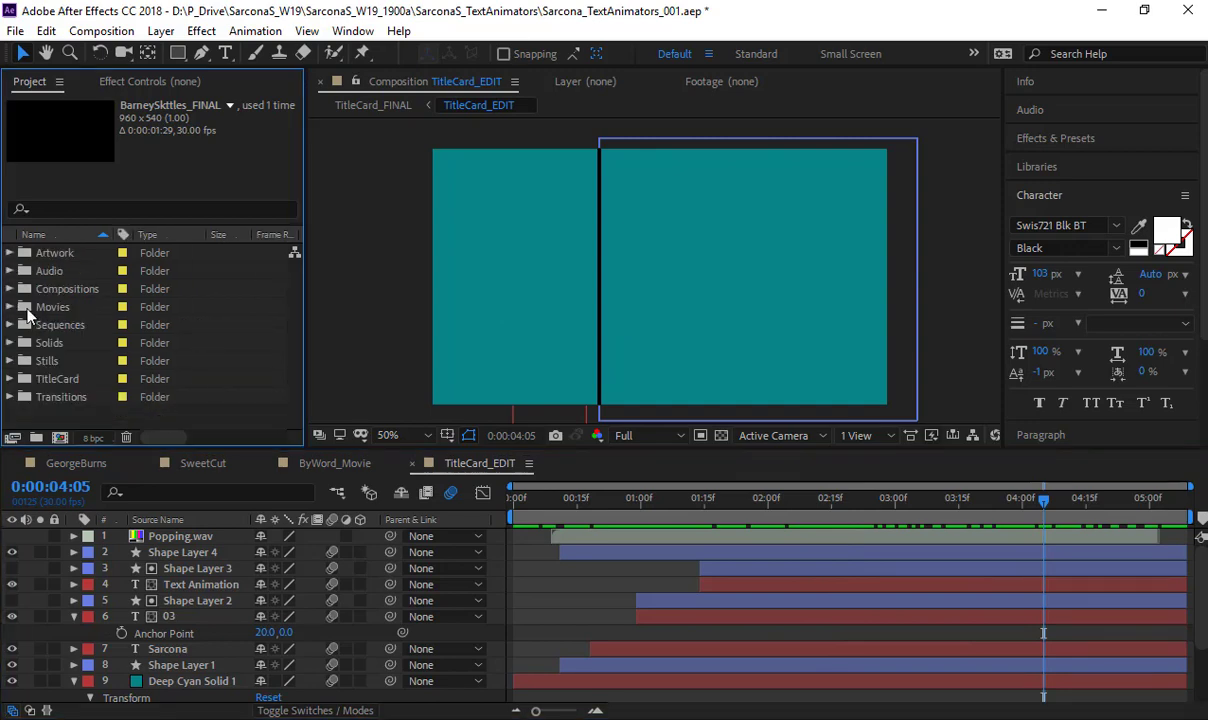
double_click(96, 393)
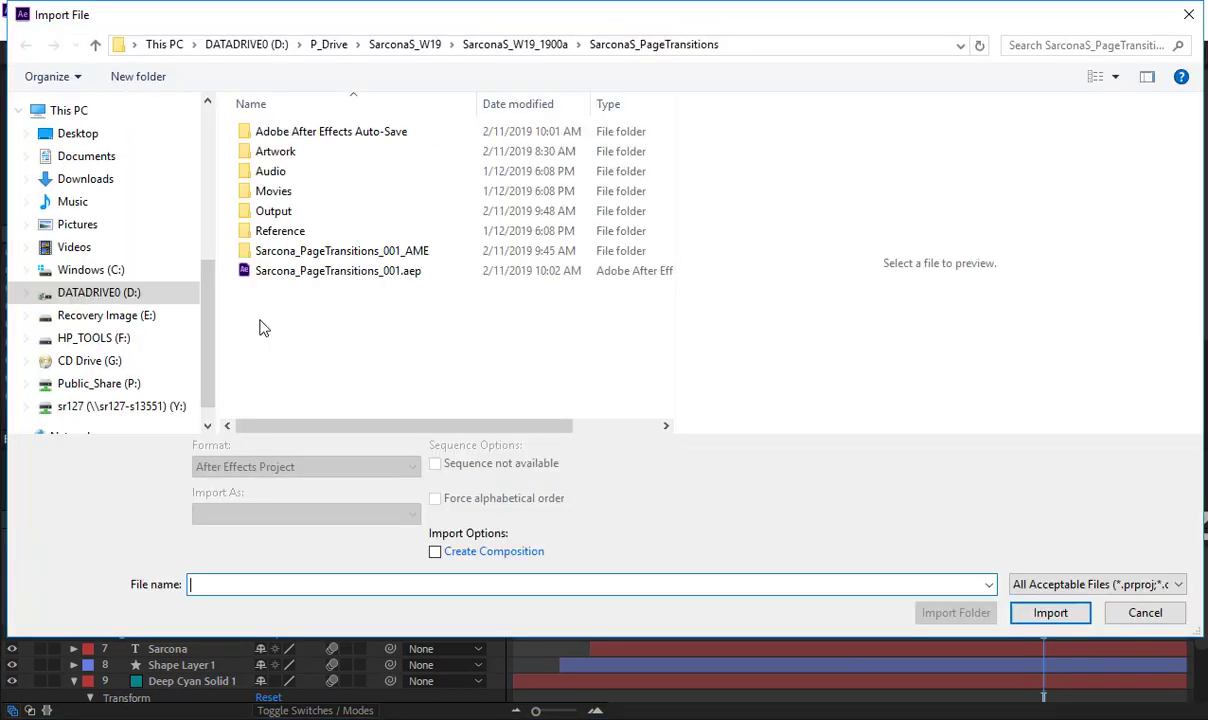
left_click(276, 268)
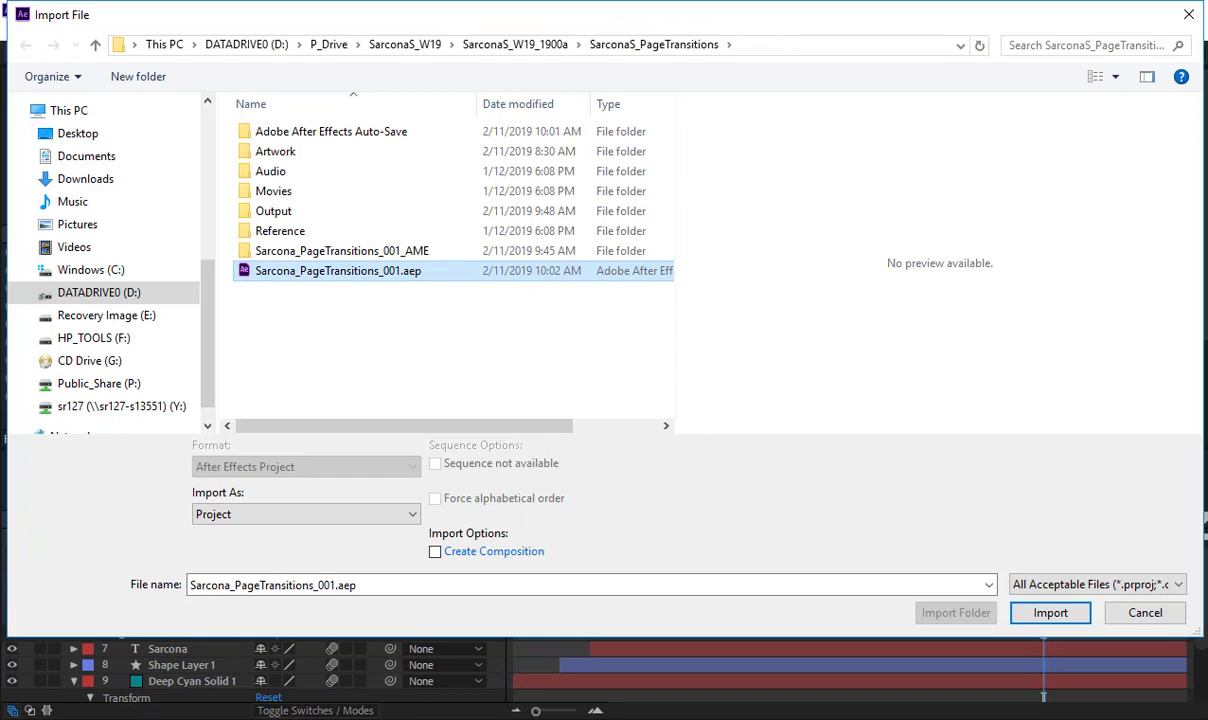
left_click(1142, 612)
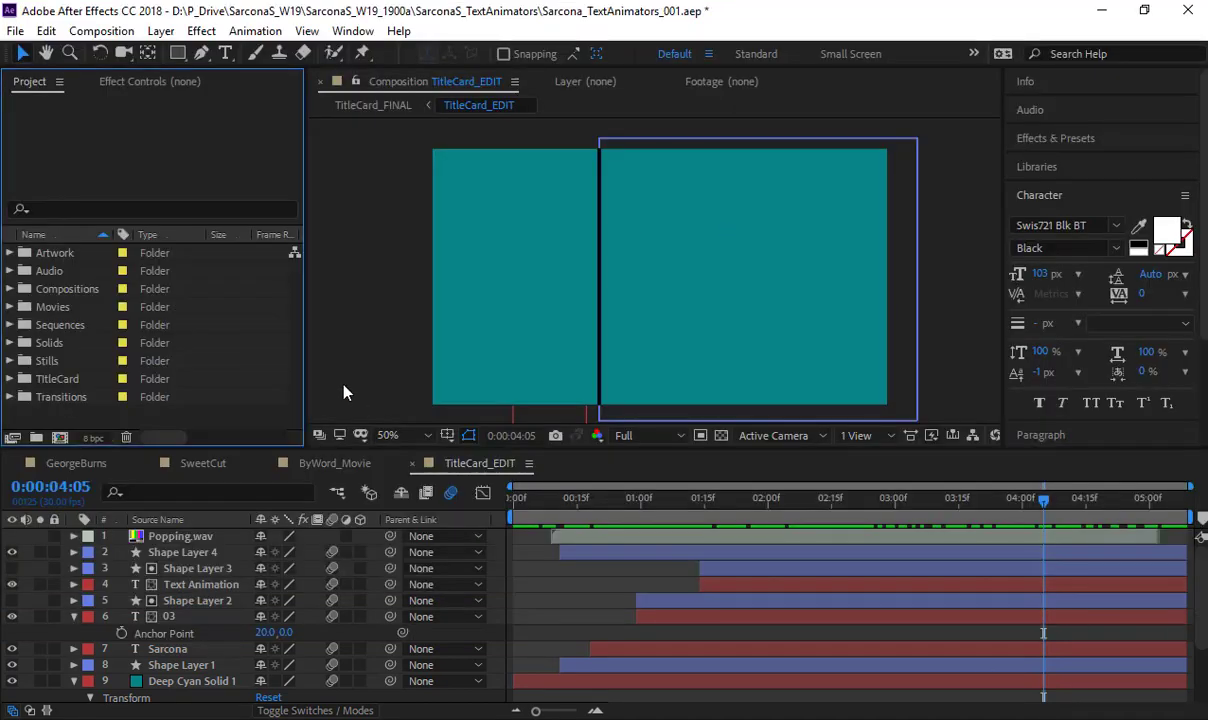
Look over the TitleCard and Transitions project folders and the four open compositions
left_click(54, 383)
left_click(55, 398)
left_click(61, 382)
left_click(61, 400)
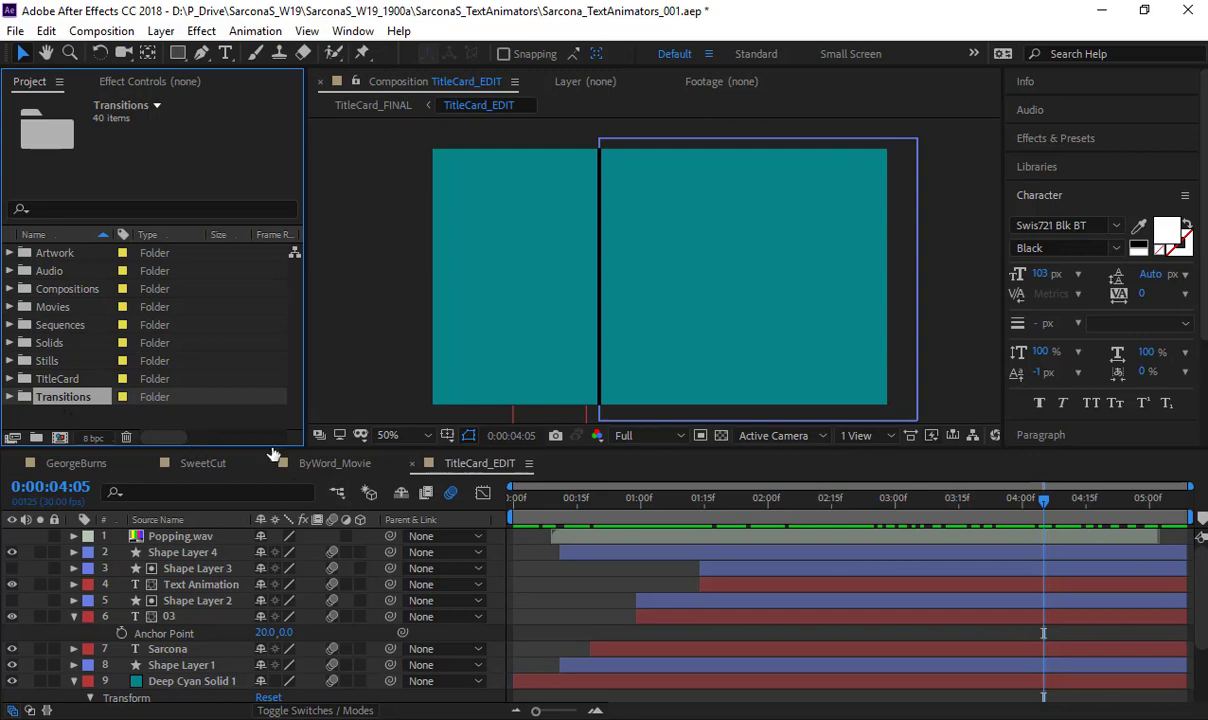
left_click(70, 463)
left_click(203, 463)
left_click(334, 463)
left_click(490, 463)
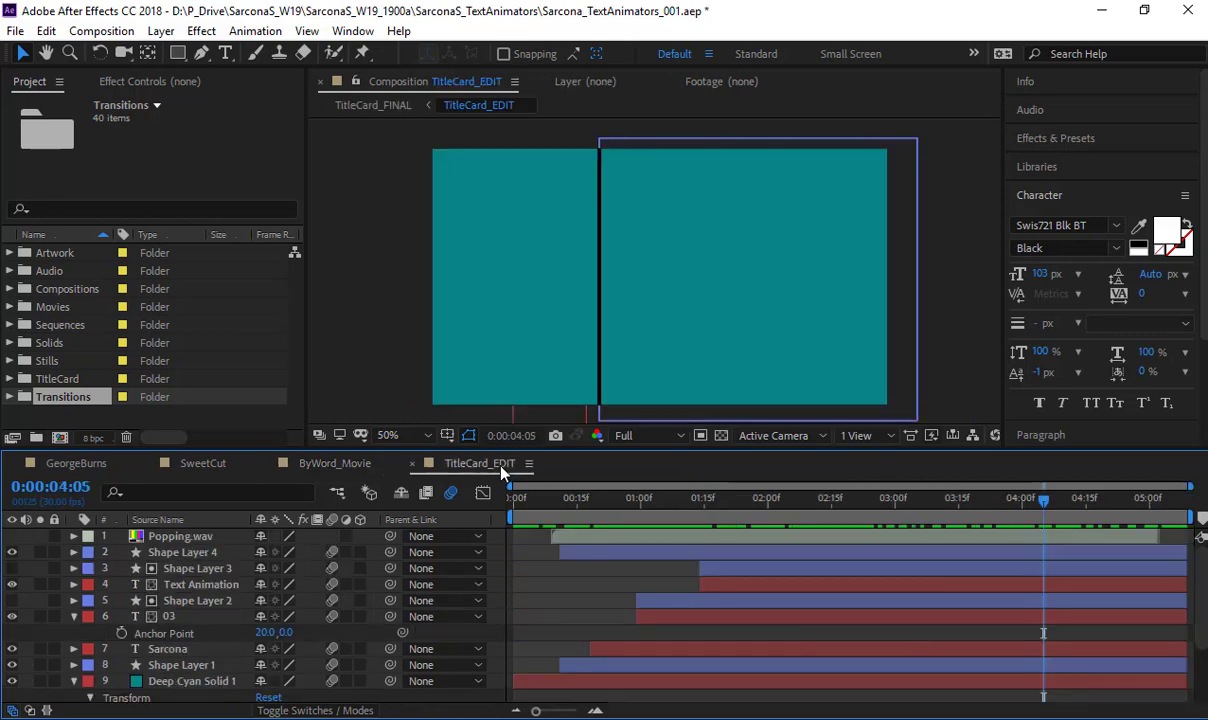
Expand the TitleCard folder and its compositions subfolder to locate the TitleCard_FINAL composition
left_click(10, 380)
scroll(52, 359, "down", 2)
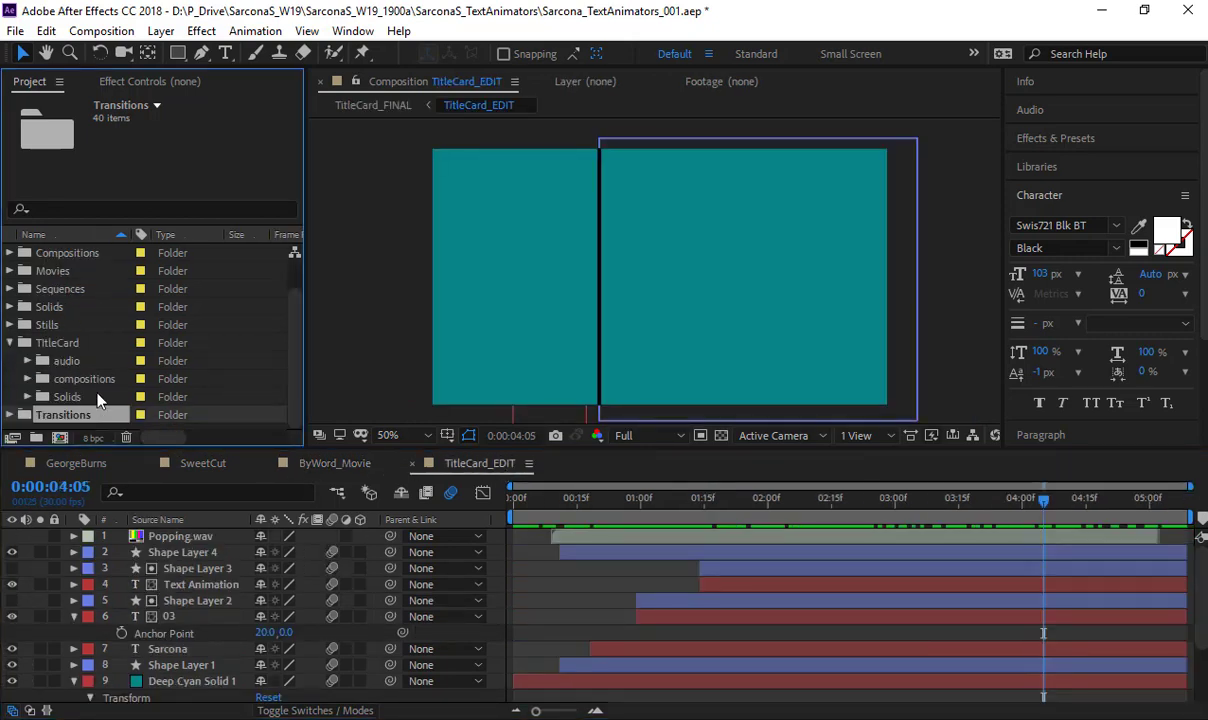
left_click(28, 378)
scroll(79, 378, "down", 2)
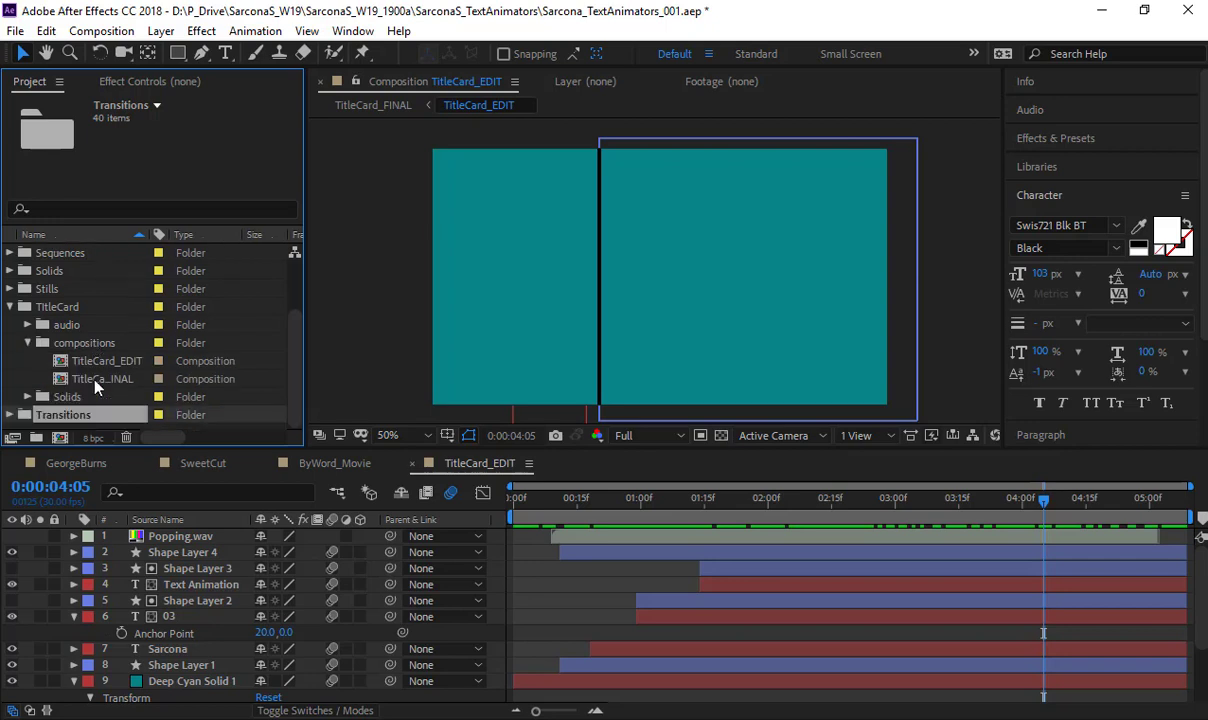
left_click(108, 381)
scroll(80, 375, "up", 4)
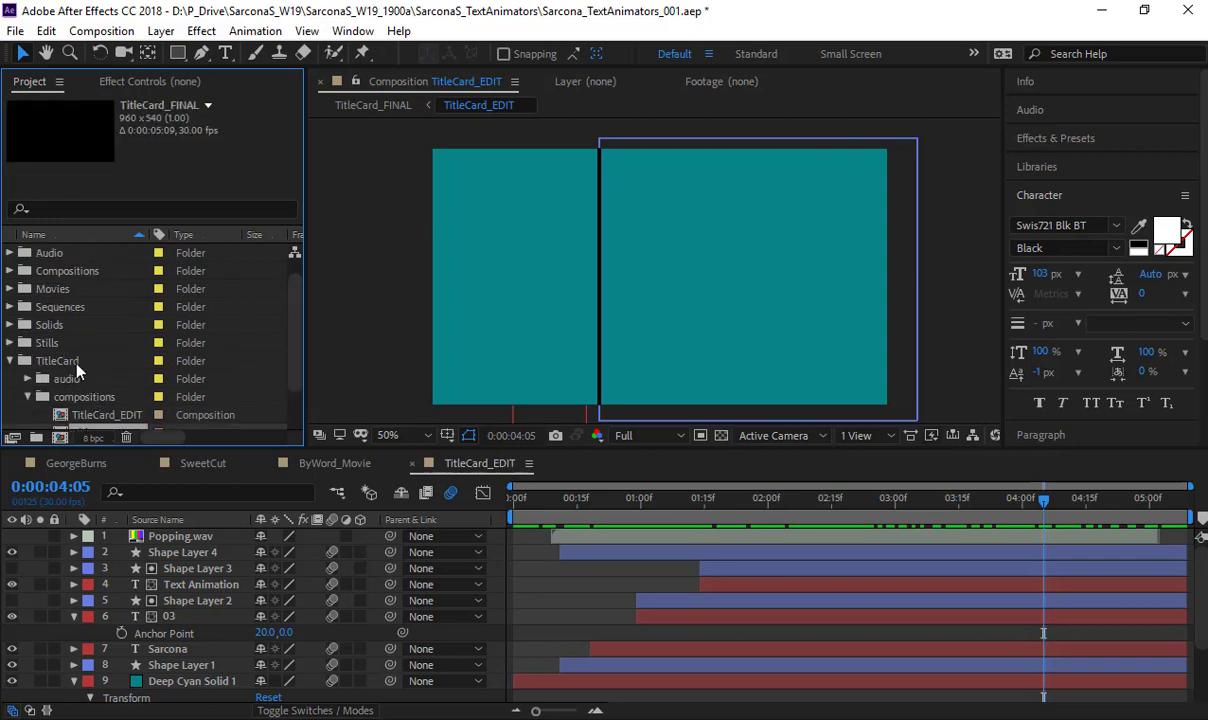
Expand the main Compositions folder and rename the GeorgeBurns composition to GeorgeBurns_FINAL
left_click(10, 289)
scroll(13, 291, "down", 2)
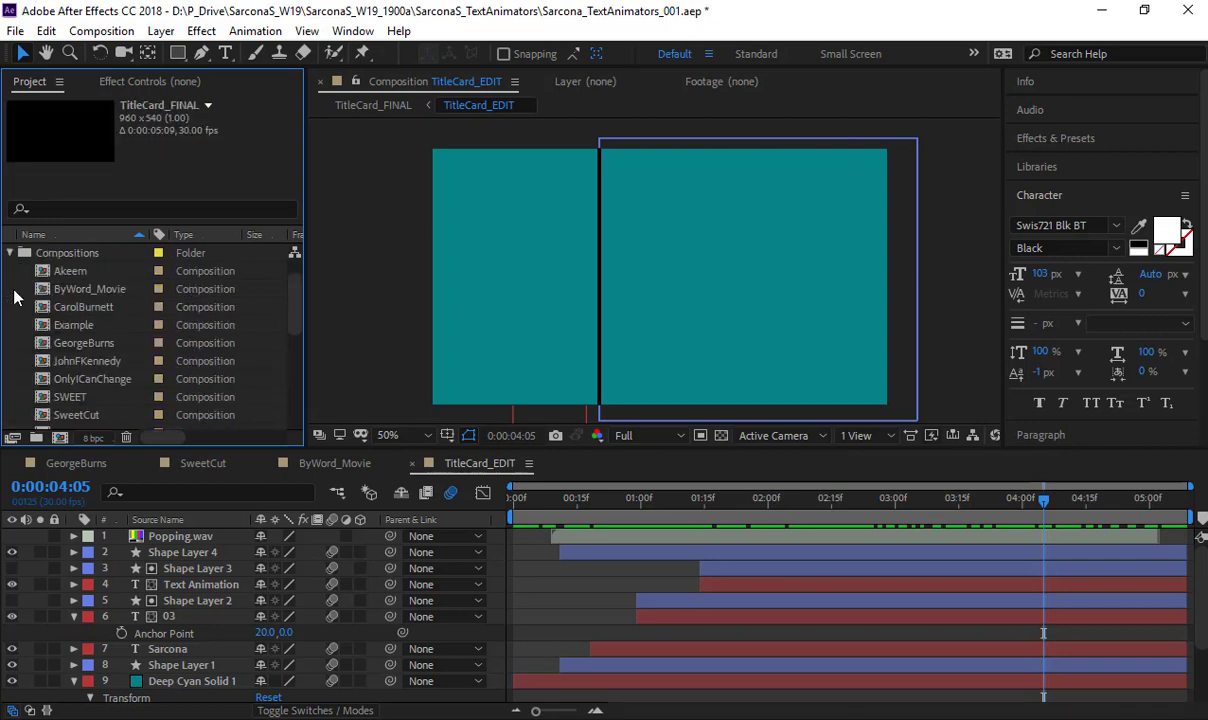
left_click(88, 343)
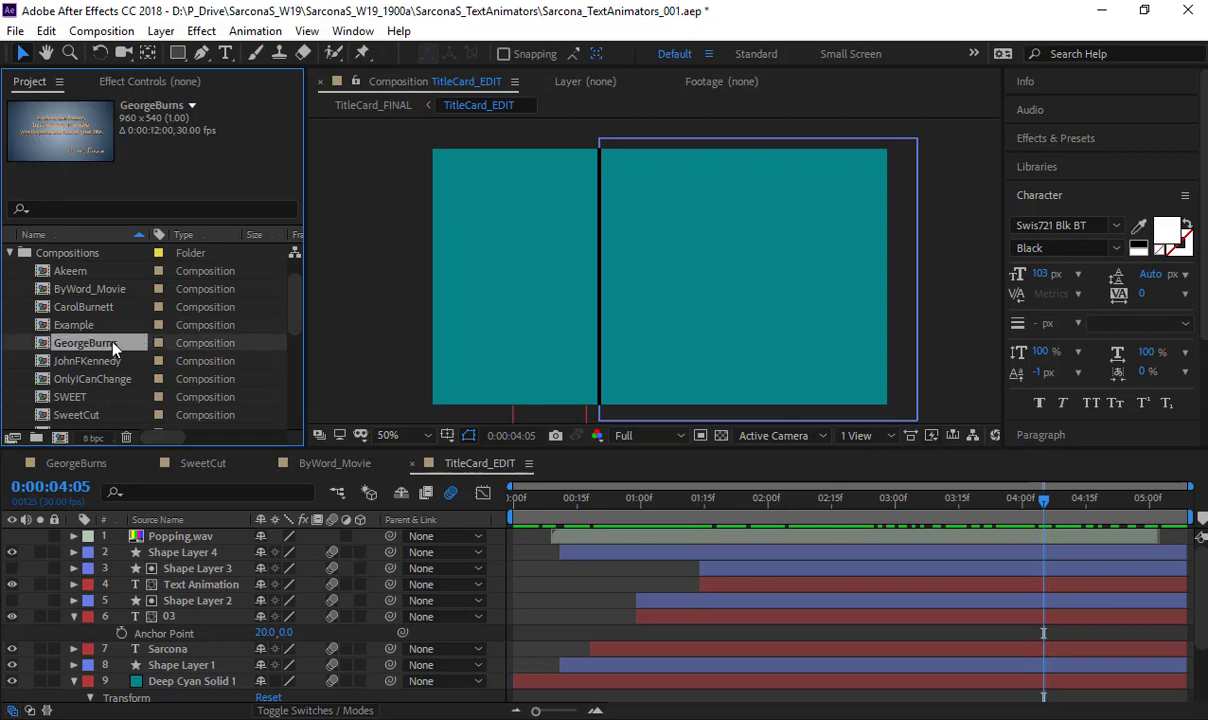
right_click(112, 344)
left_click(164, 647)
left_click(131, 342)
type("_FINAL")
key("Return")
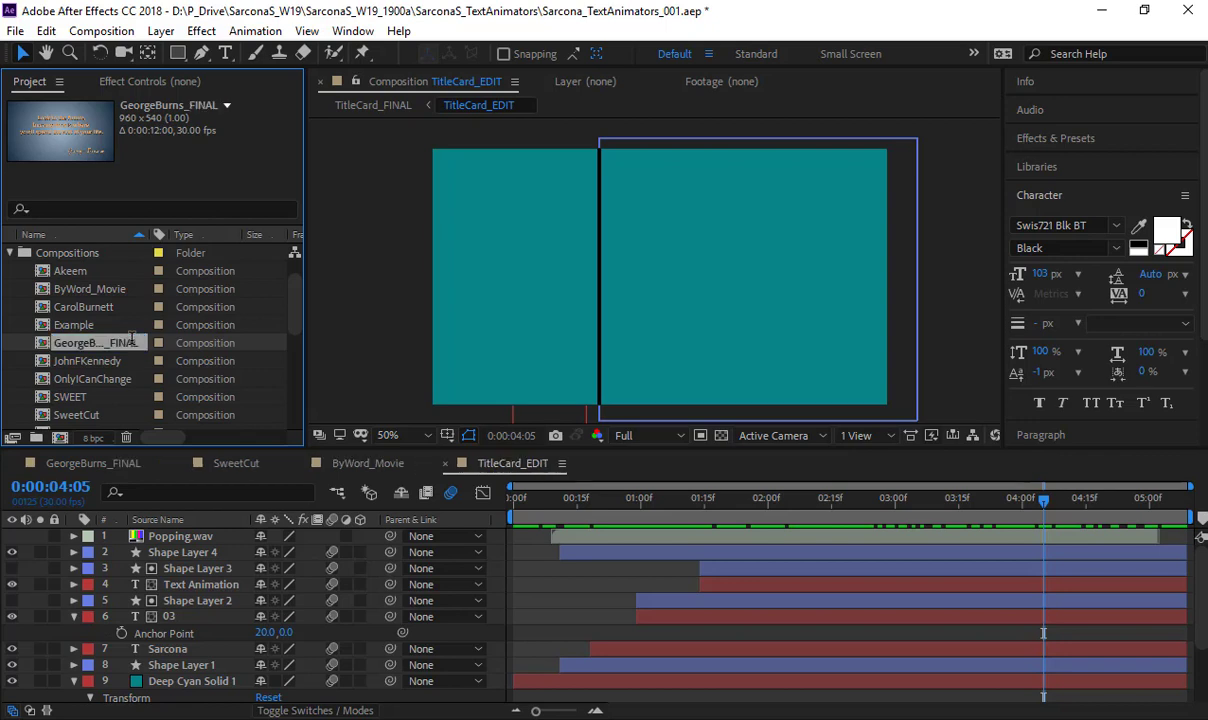
Rename the SweetCut composition to SweetCut_FINAL
scroll(125, 322, "down", 3)
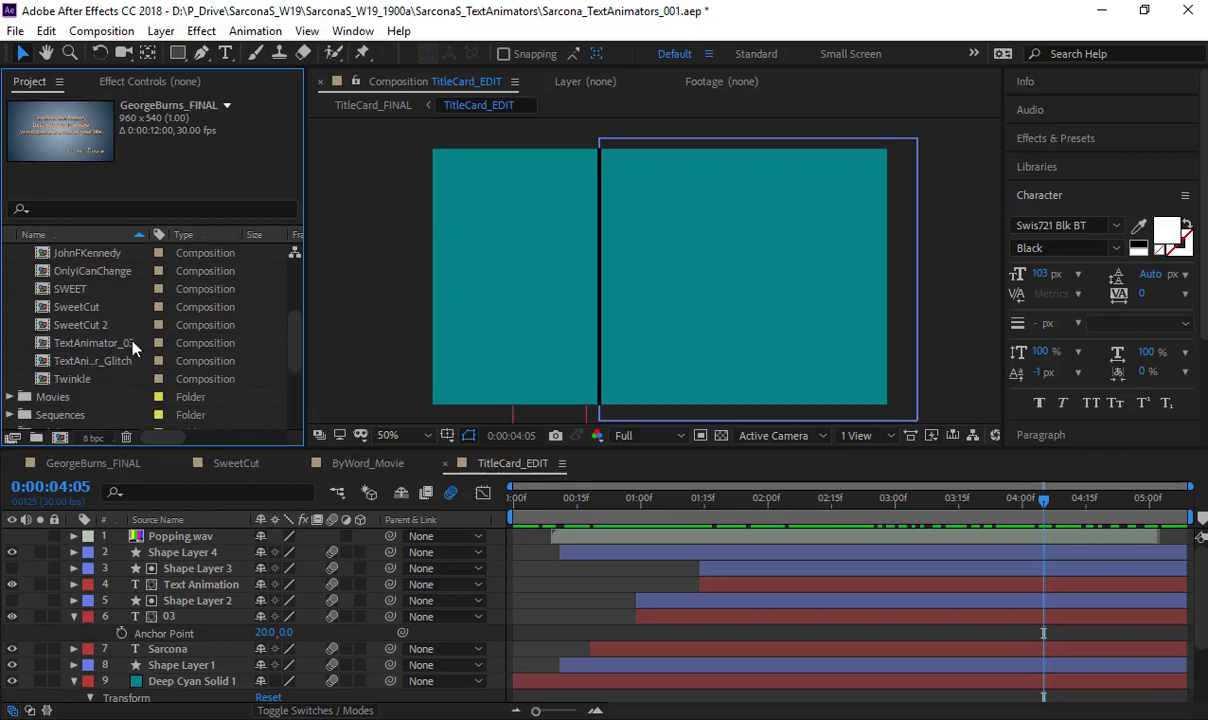
left_click(85, 309)
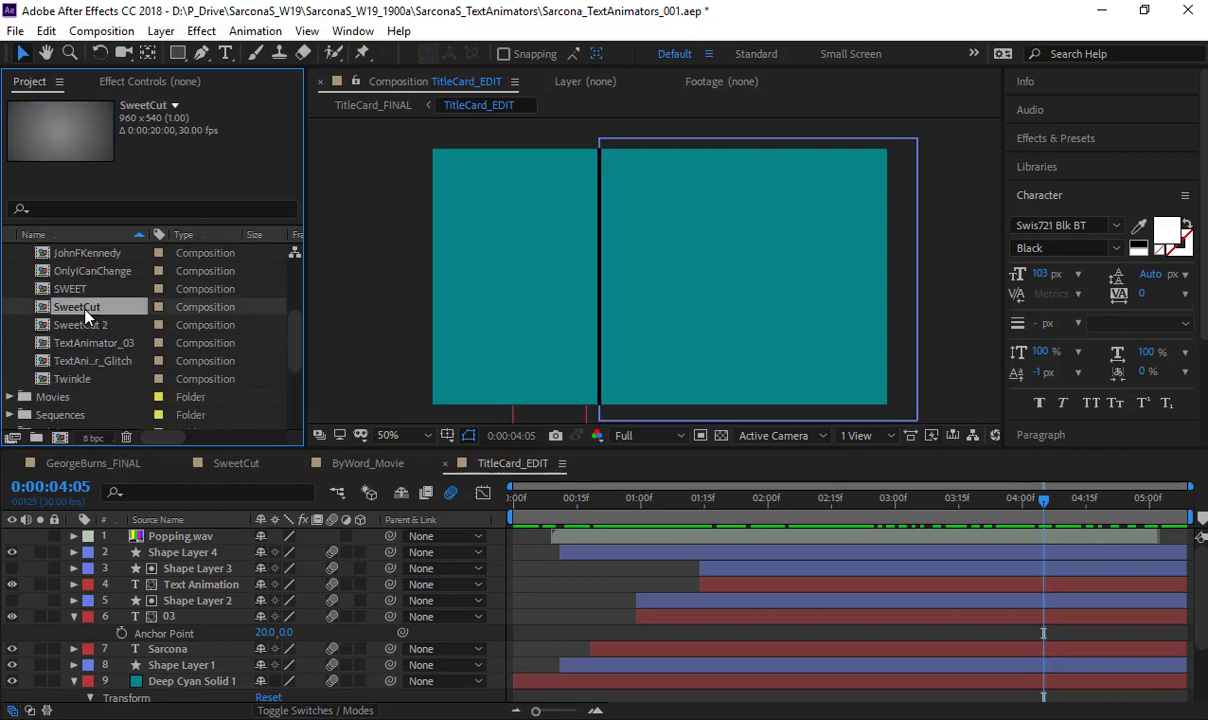
key("Return")
key("End")
type("_FINAL")
key("Return")
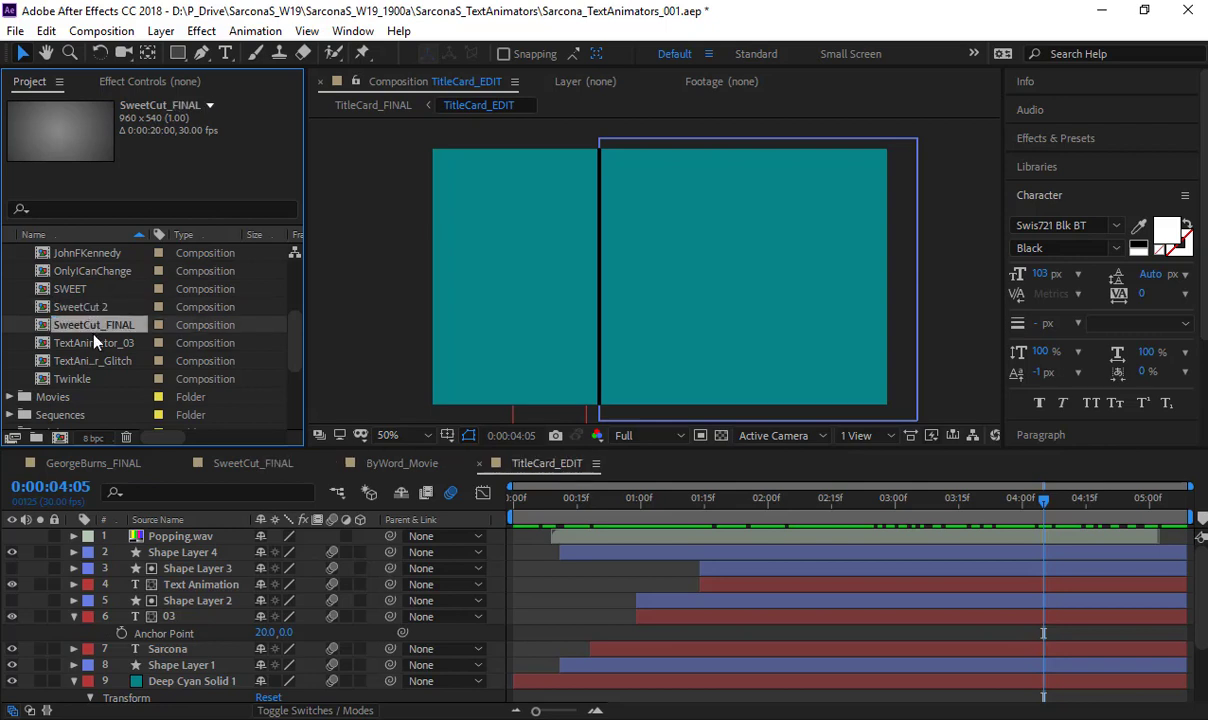
Rename the ByWord_Movie composition to ByWord_Movie_FINAL
scroll(95, 330, "up", 3)
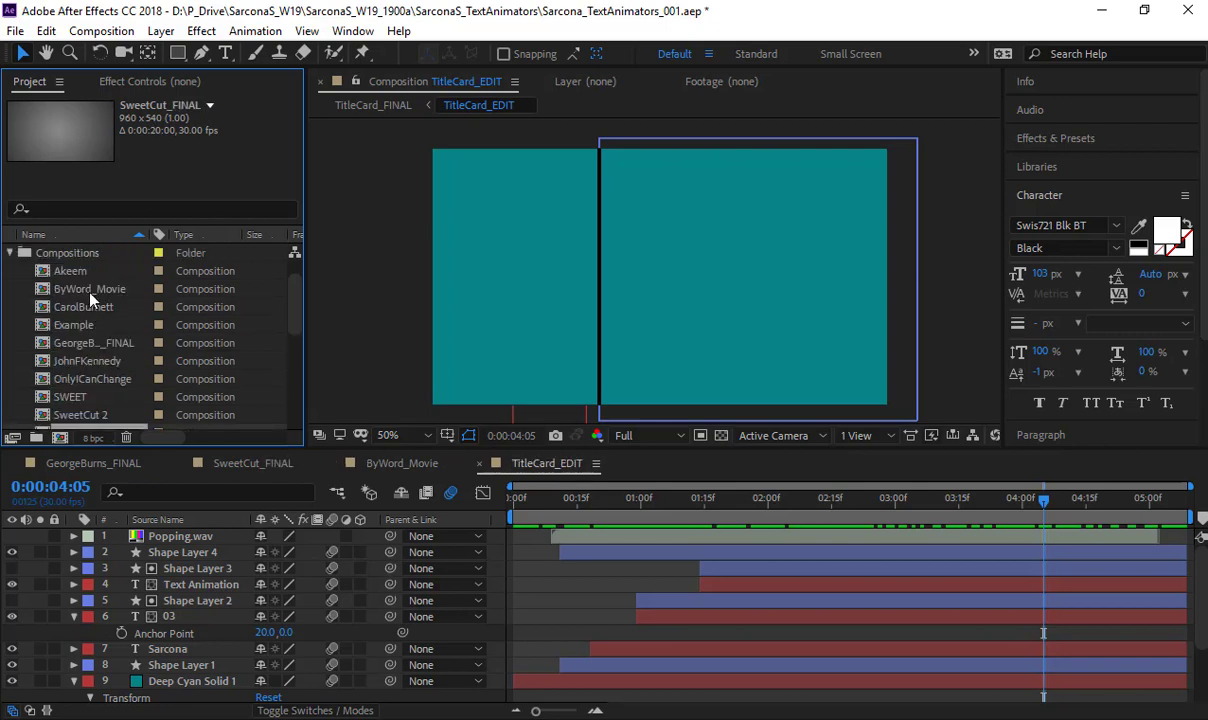
left_click(89, 288)
key("Return")
key("End")
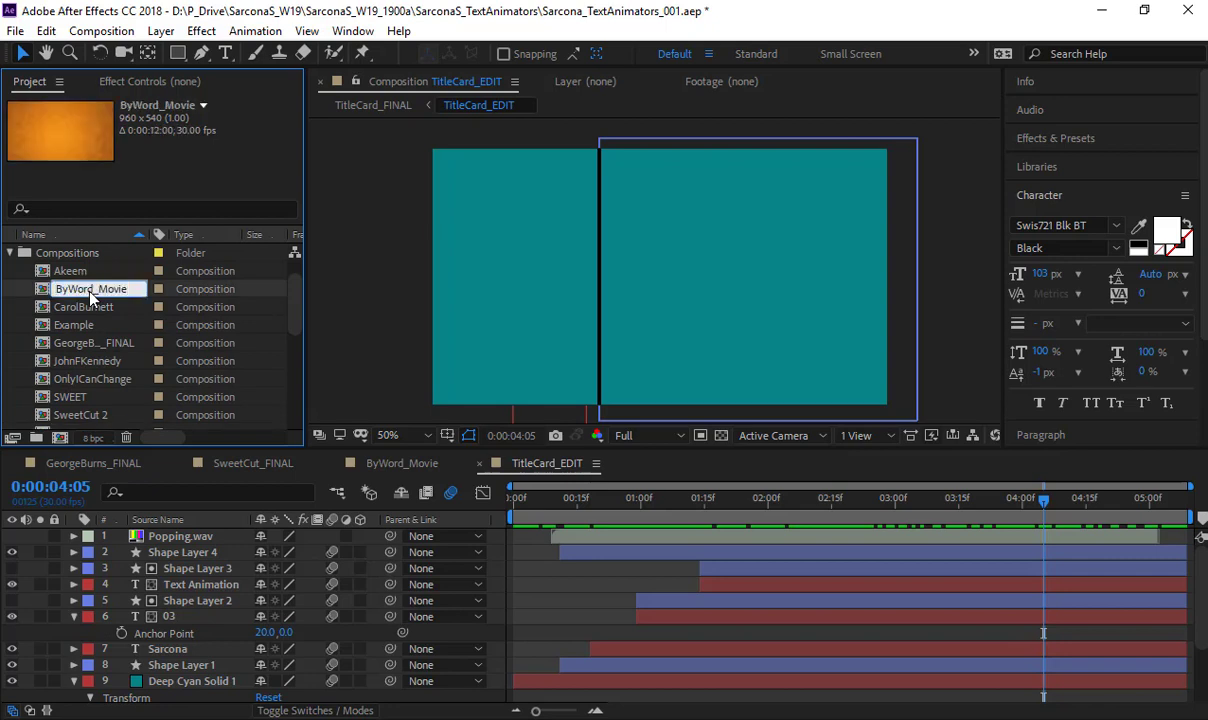
type("_FINAL")
key("Return")
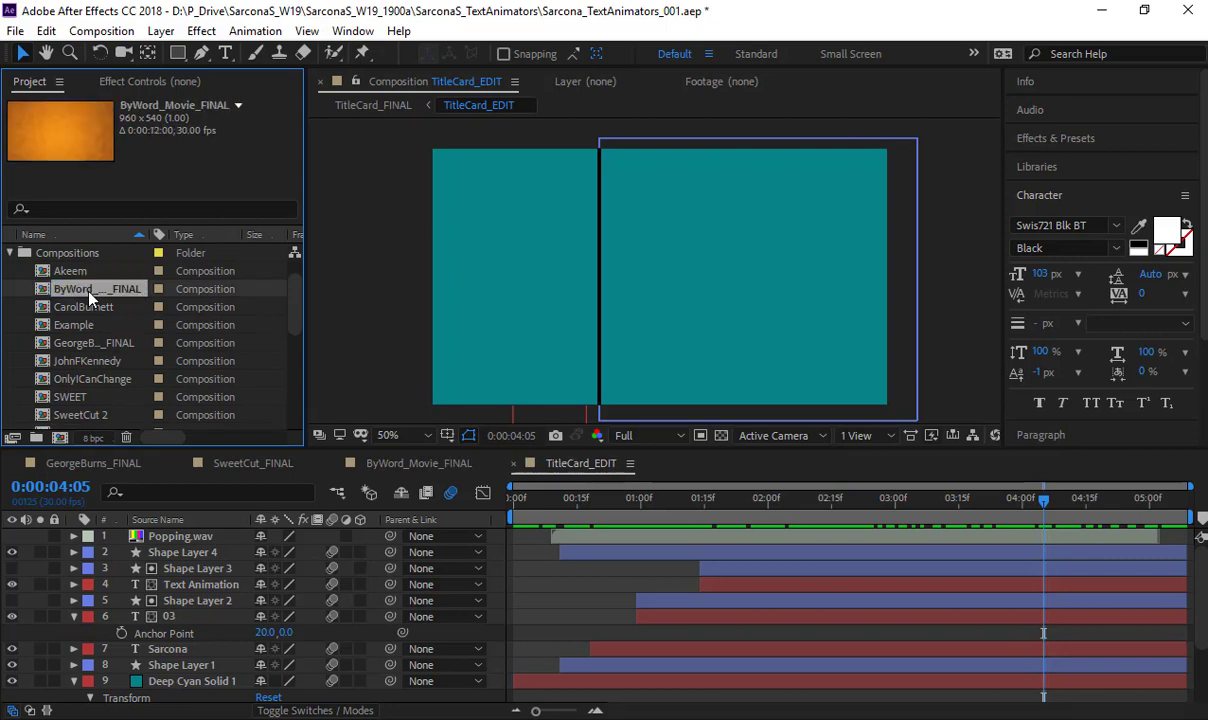
Create a single composition from TitleCard_FINAL, ByWord_Movie_FINAL, GeorgeBurns_FINAL and SweetCut_FINAL, in that order, using TitleCard_FINAL's dimensions and sequencing the layers
scroll(100, 330, "down", 5)
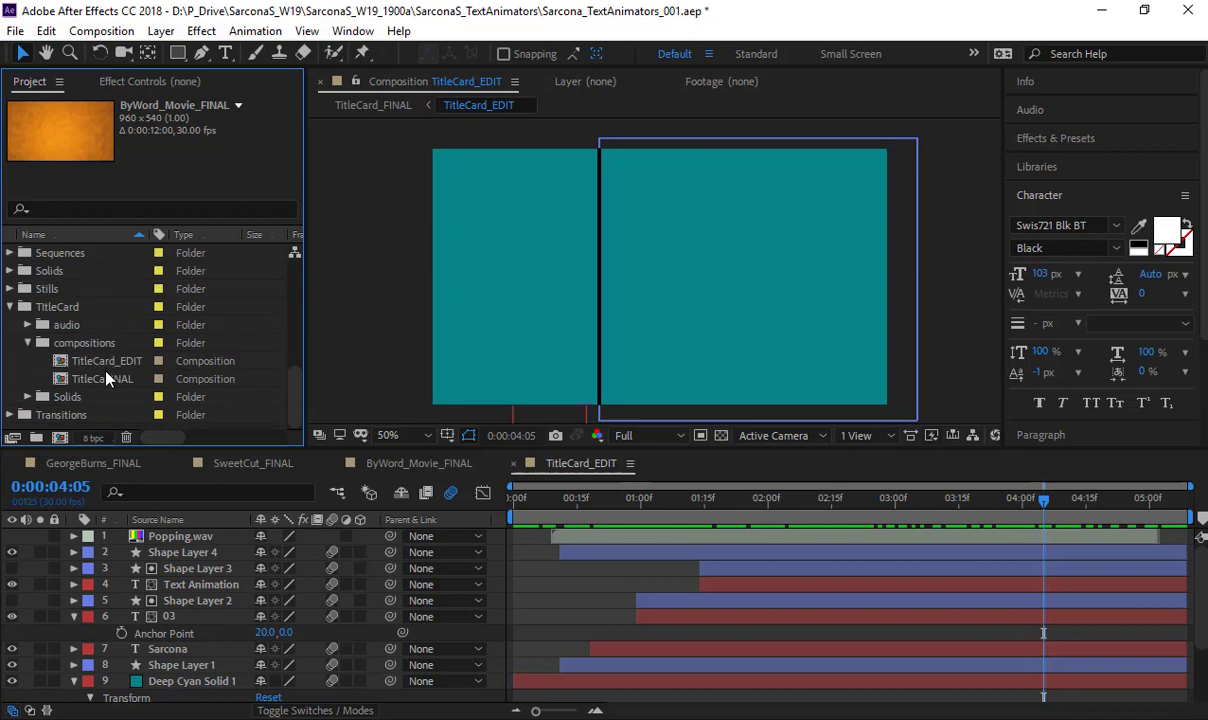
left_click(106, 380)
scroll(98, 351, "up", 6)
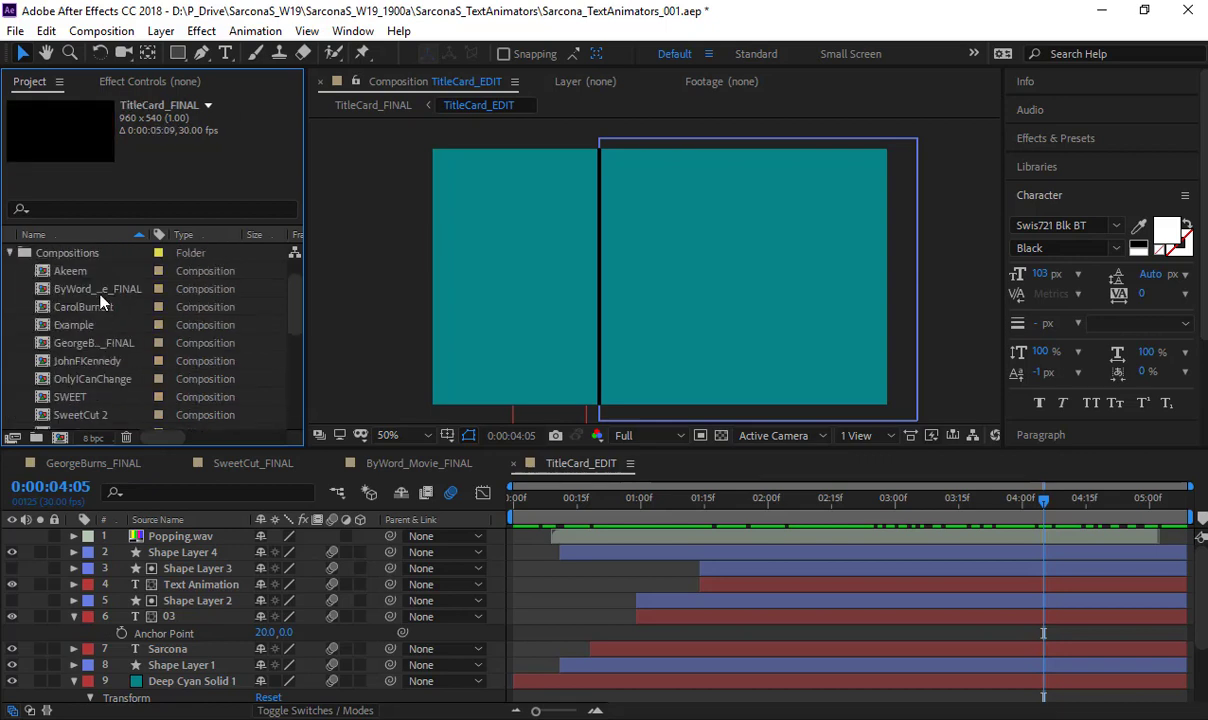
left_click(102, 290)
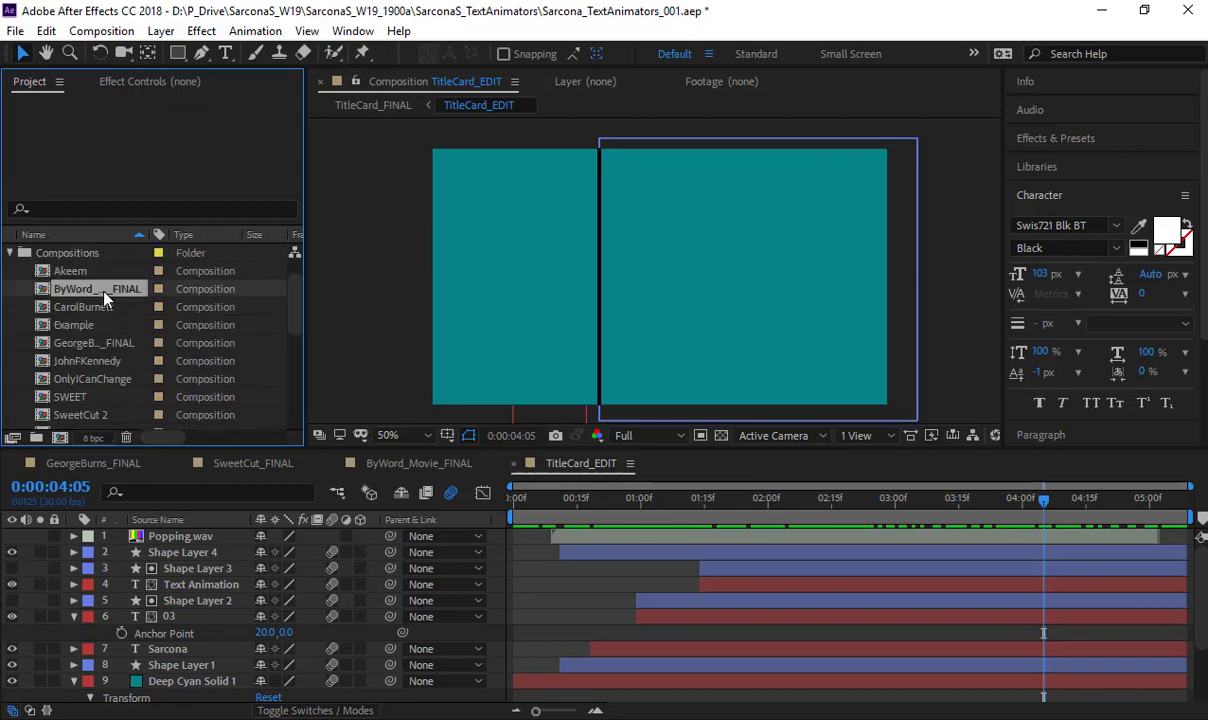
left_click(114, 344, "ctrl")
scroll(100, 376, "down", 1)
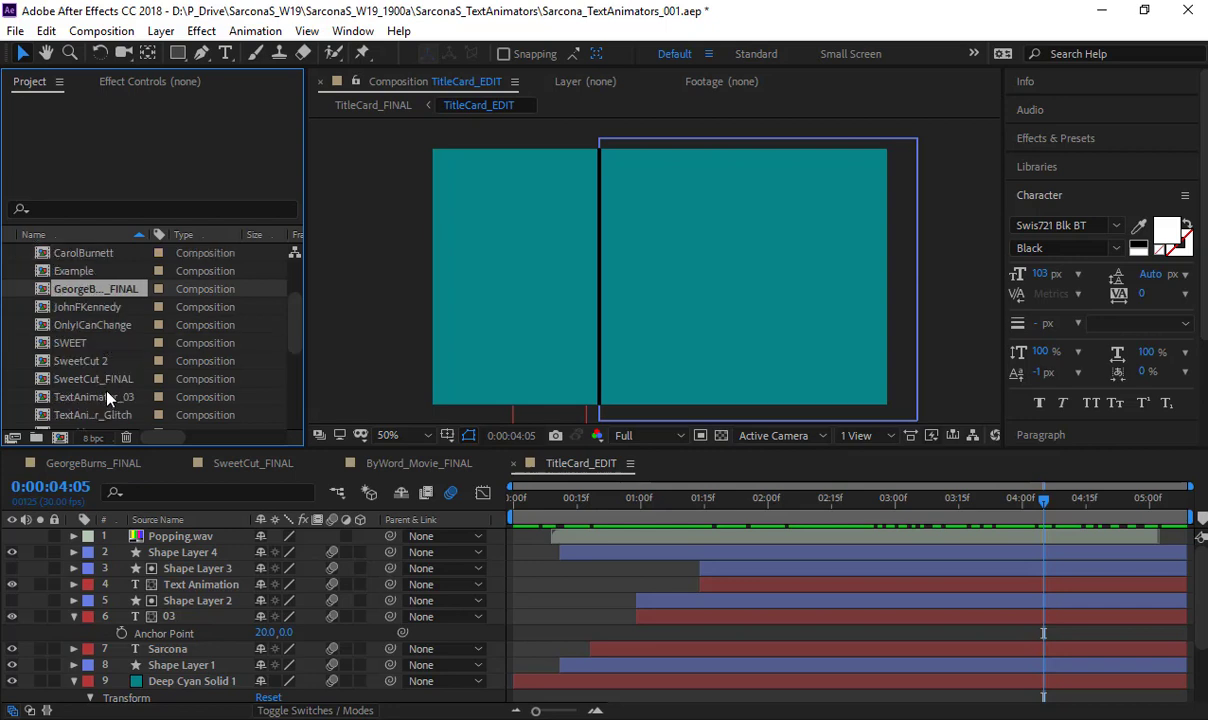
left_click(98, 380, "ctrl")
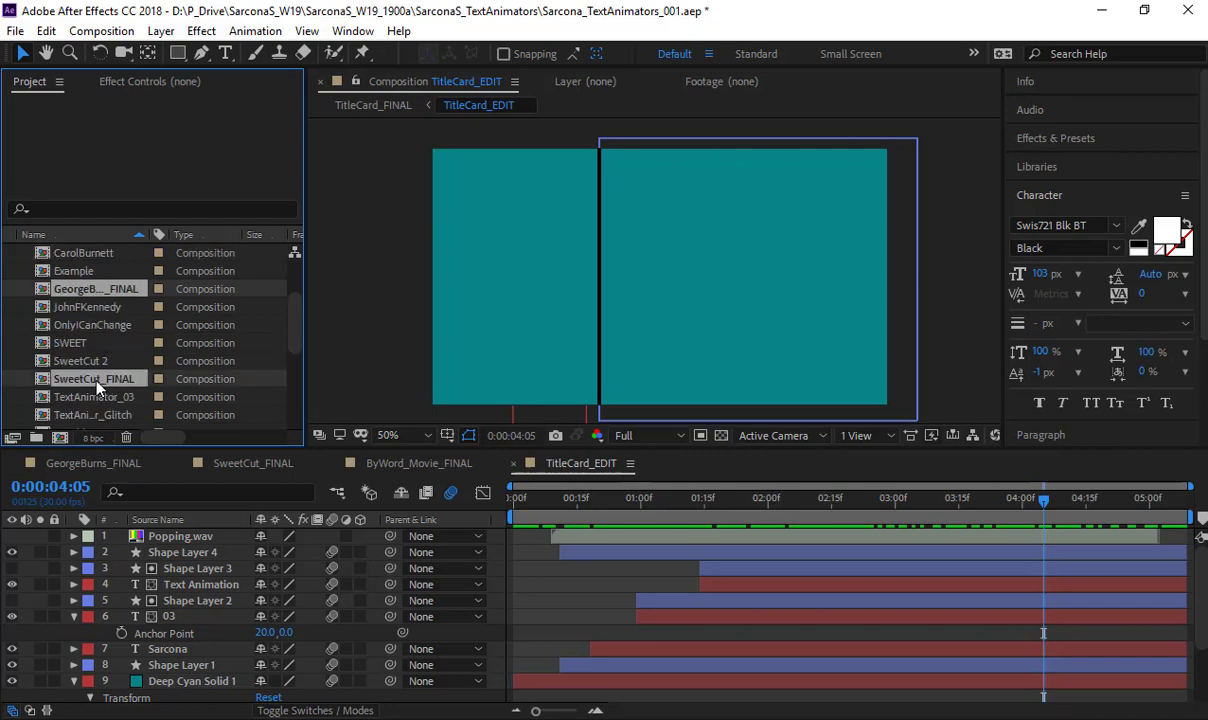
left_click_drag(97, 382, 62, 439)
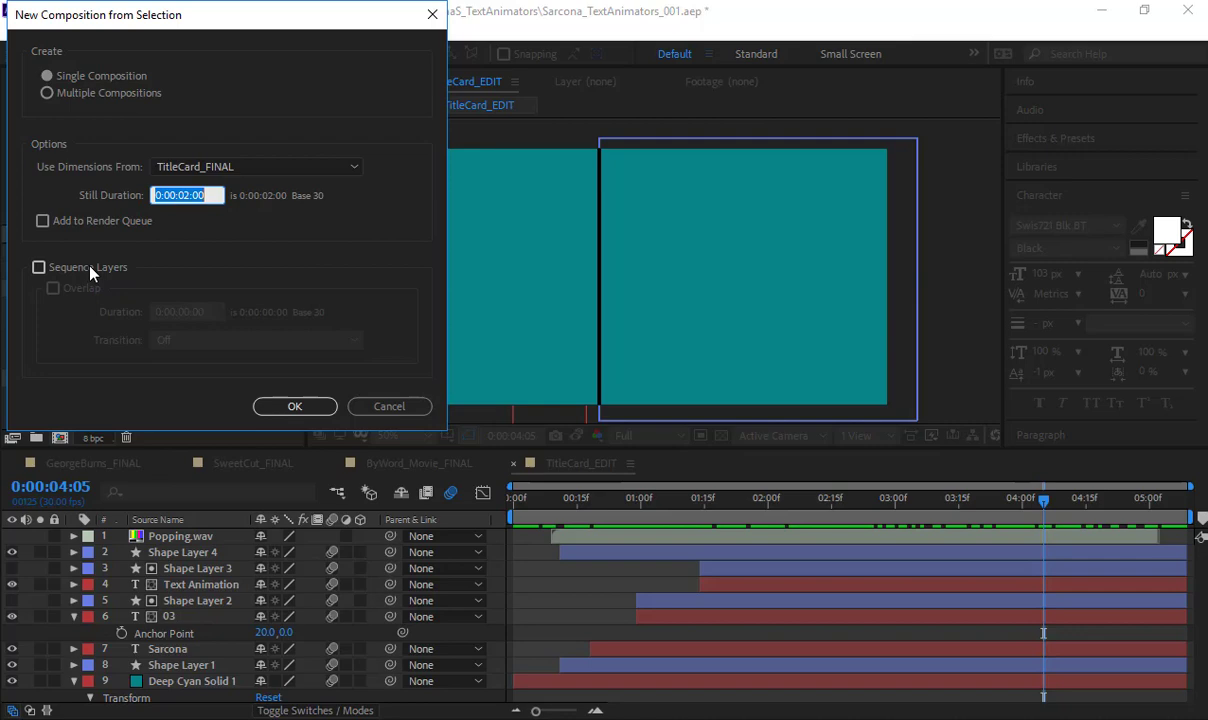
left_click(89, 270)
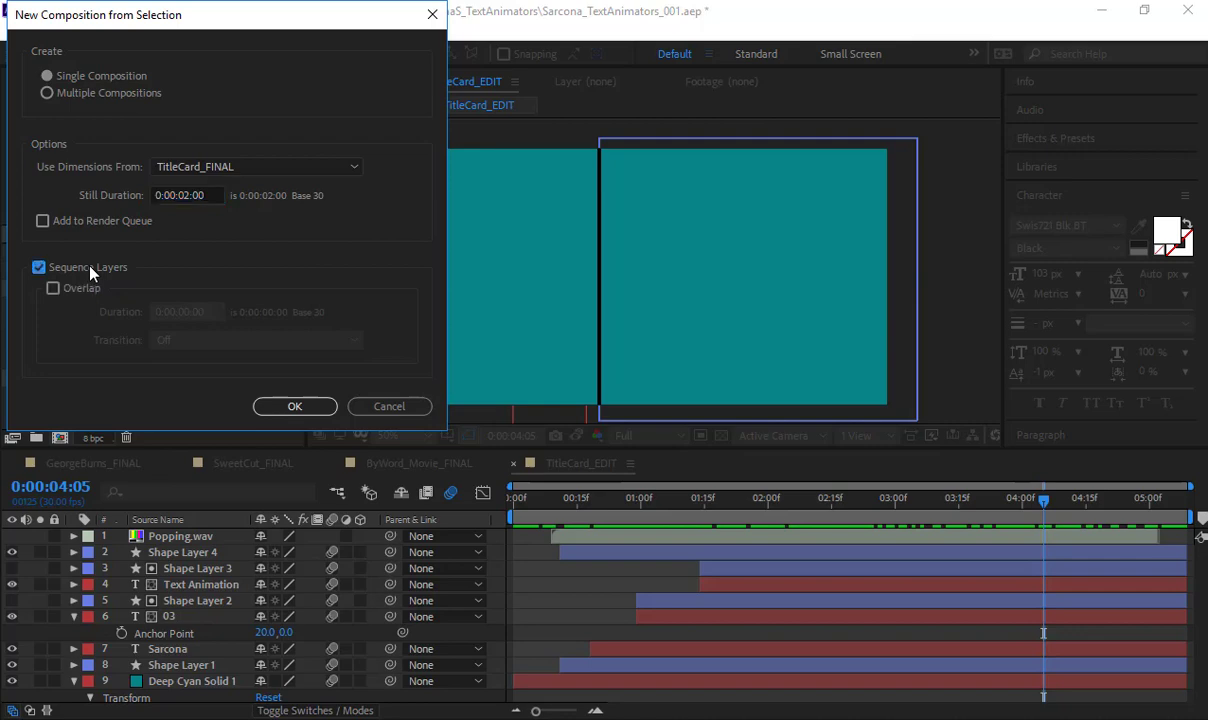
left_click(314, 407)
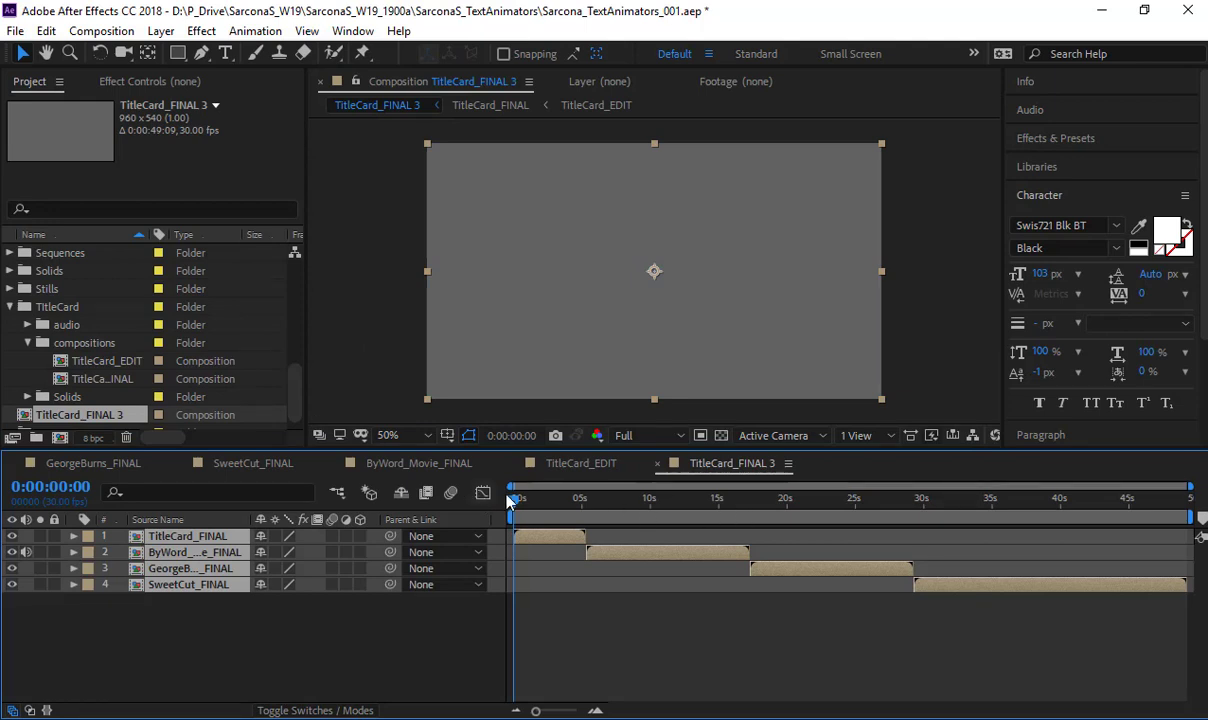
Move to the first frame of the new sequenced composition and show its transparency grid
left_click_drag(516, 498, 512, 500)
left_click(720, 437)
left_click(720, 437)
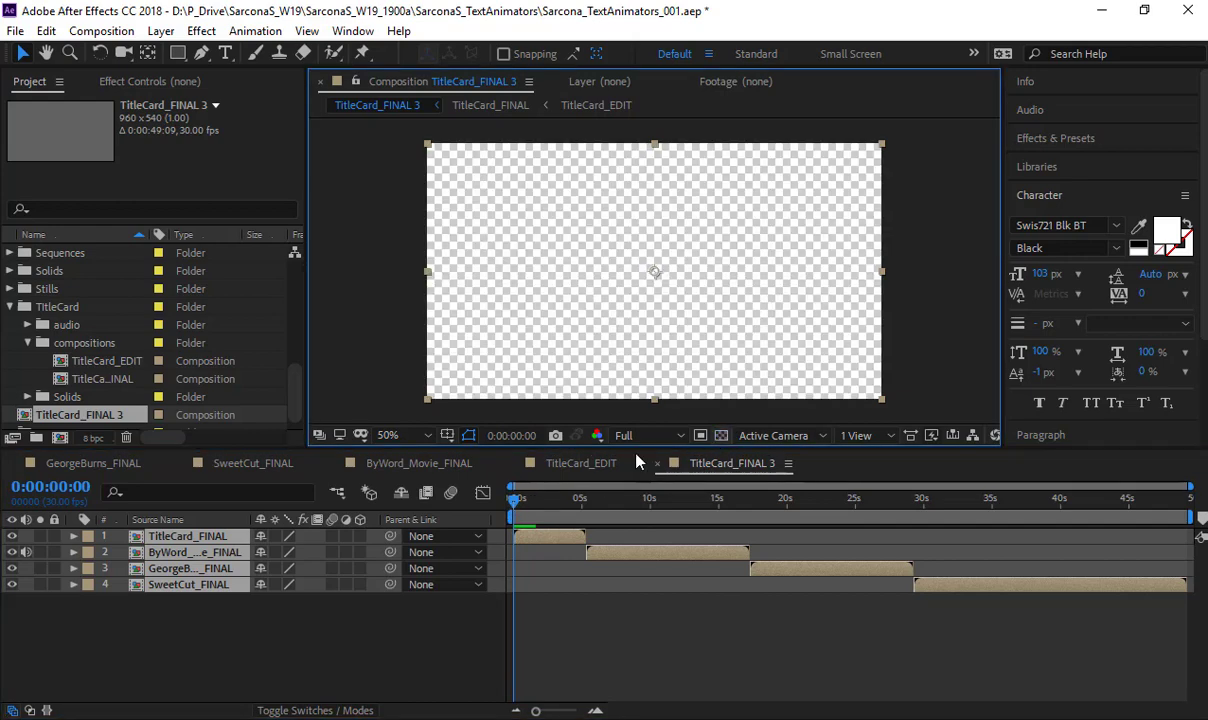
Scrub through the sequenced composition, and expand the Compositions folder inside Transitions to show the available transition compositions
left_click_drag(520, 500, 940, 512)
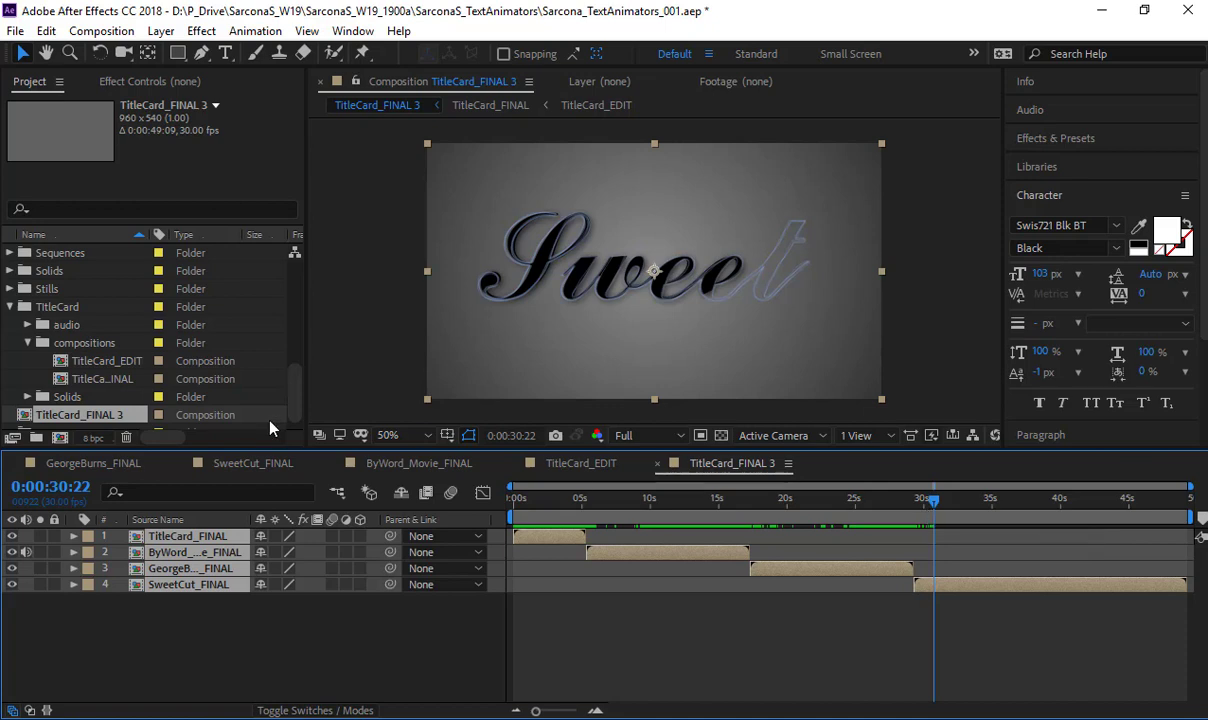
scroll(36, 330, "down", 1)
left_click(11, 415)
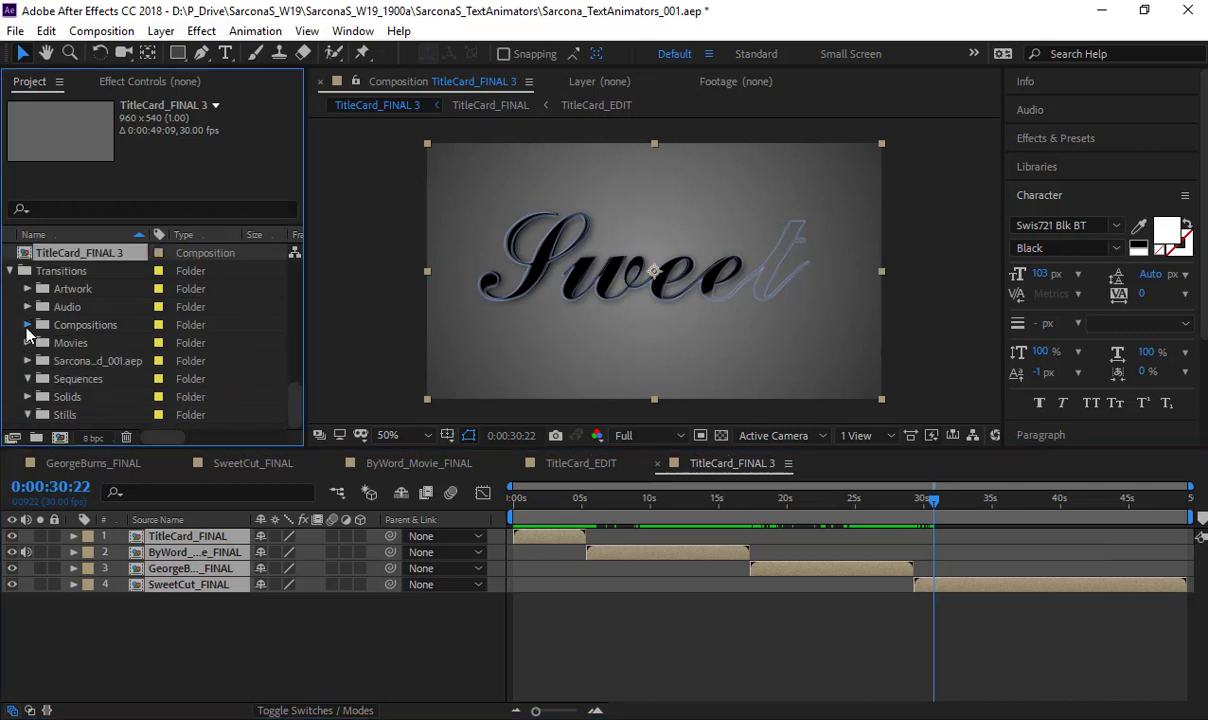
left_click(27, 325)
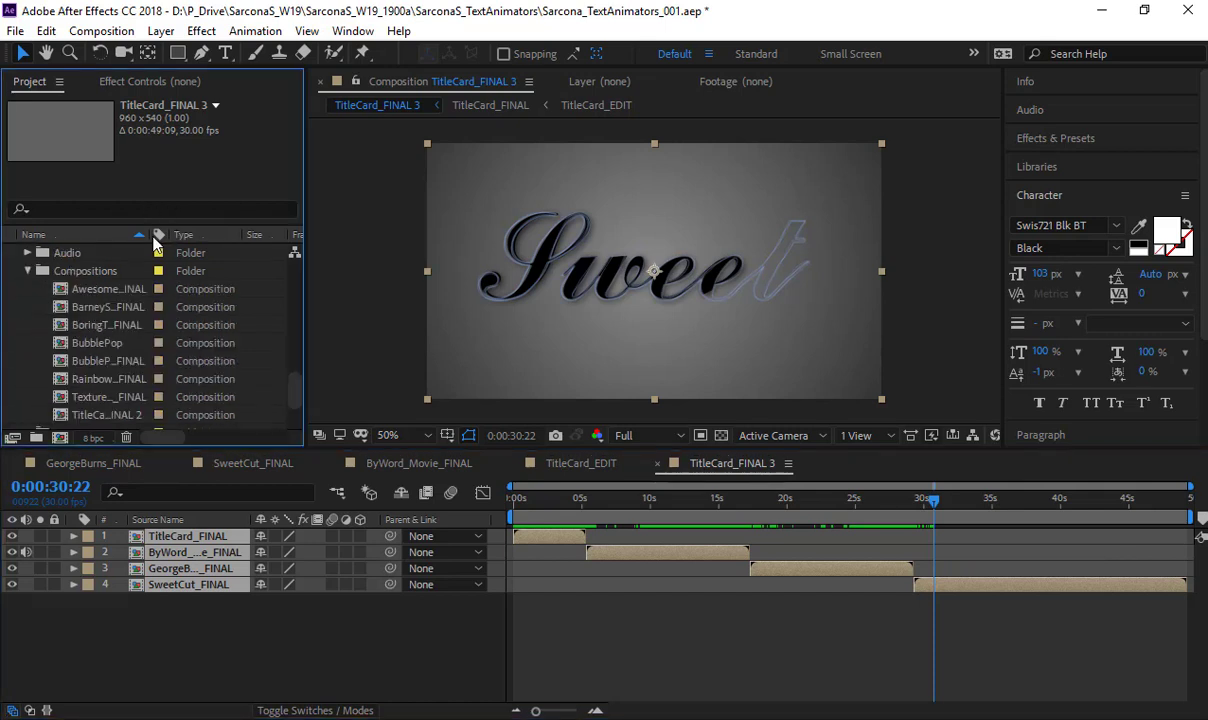
left_click(124, 293)
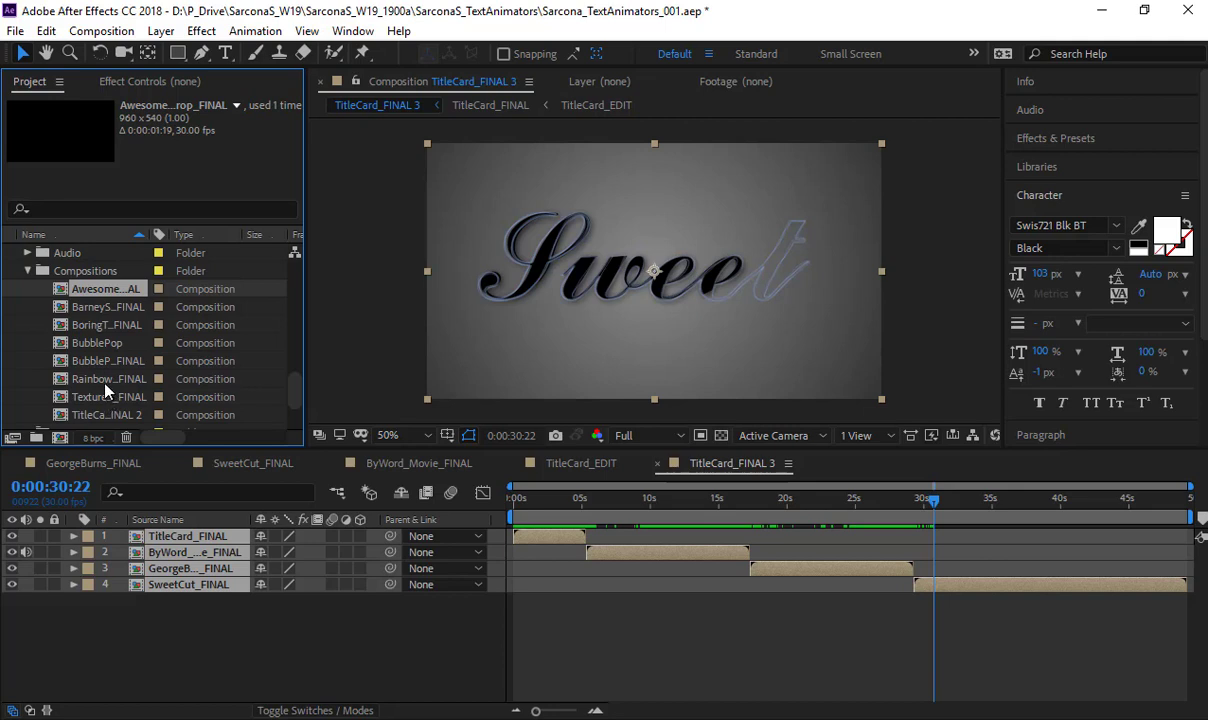
left_click_drag(563, 518, 597, 517)
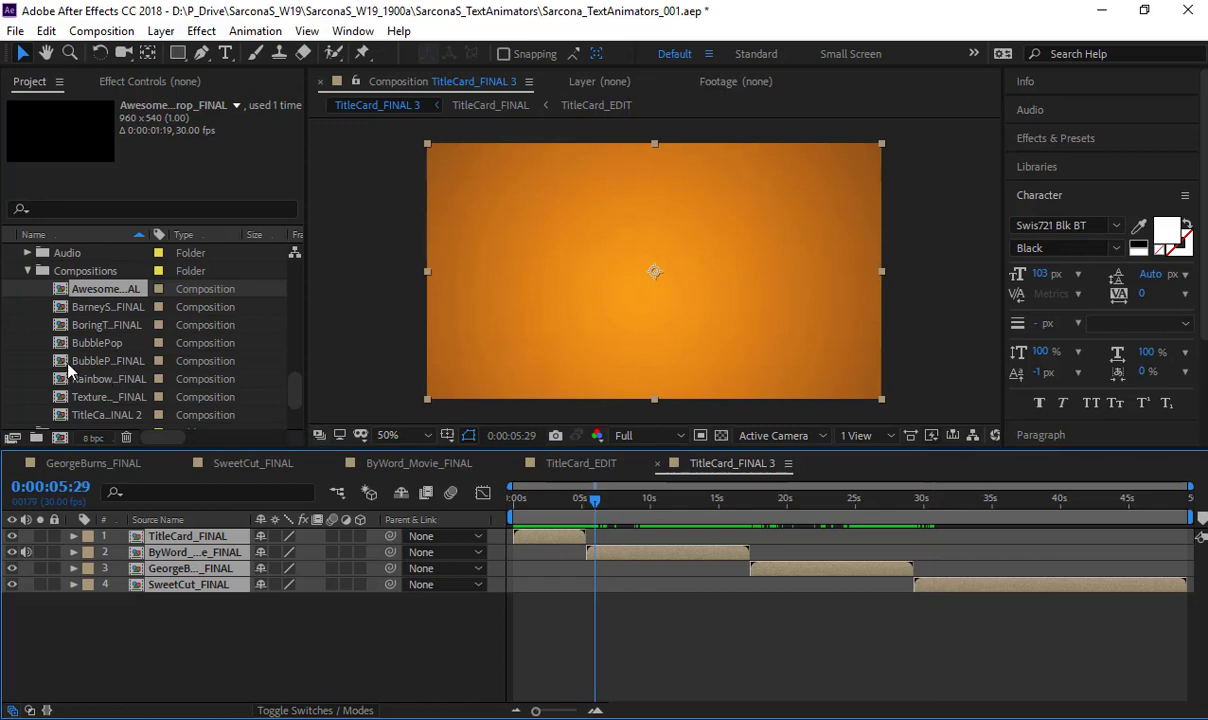
Open RainbowBright_FINAL, TitleCard_FINAL 2 and BoringTransition_FINAL, and scrub the two transitions to preview how each fills the frame
double_click(106, 379)
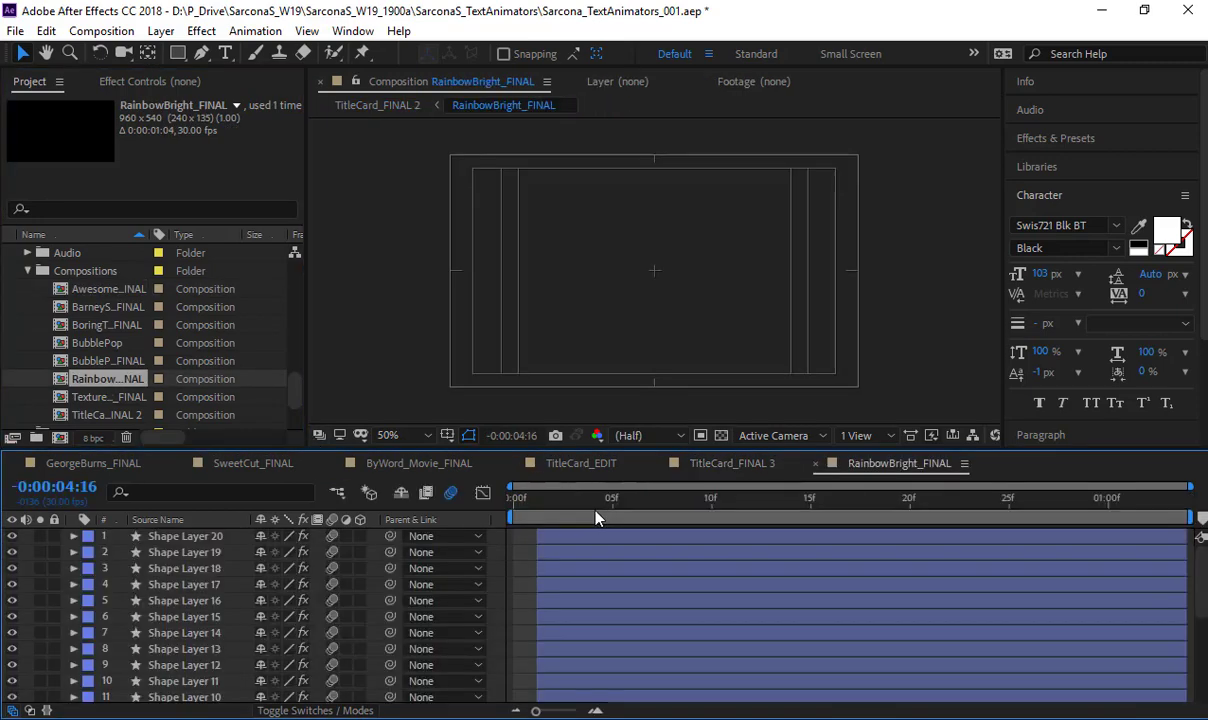
left_click_drag(597, 518, 751, 518)
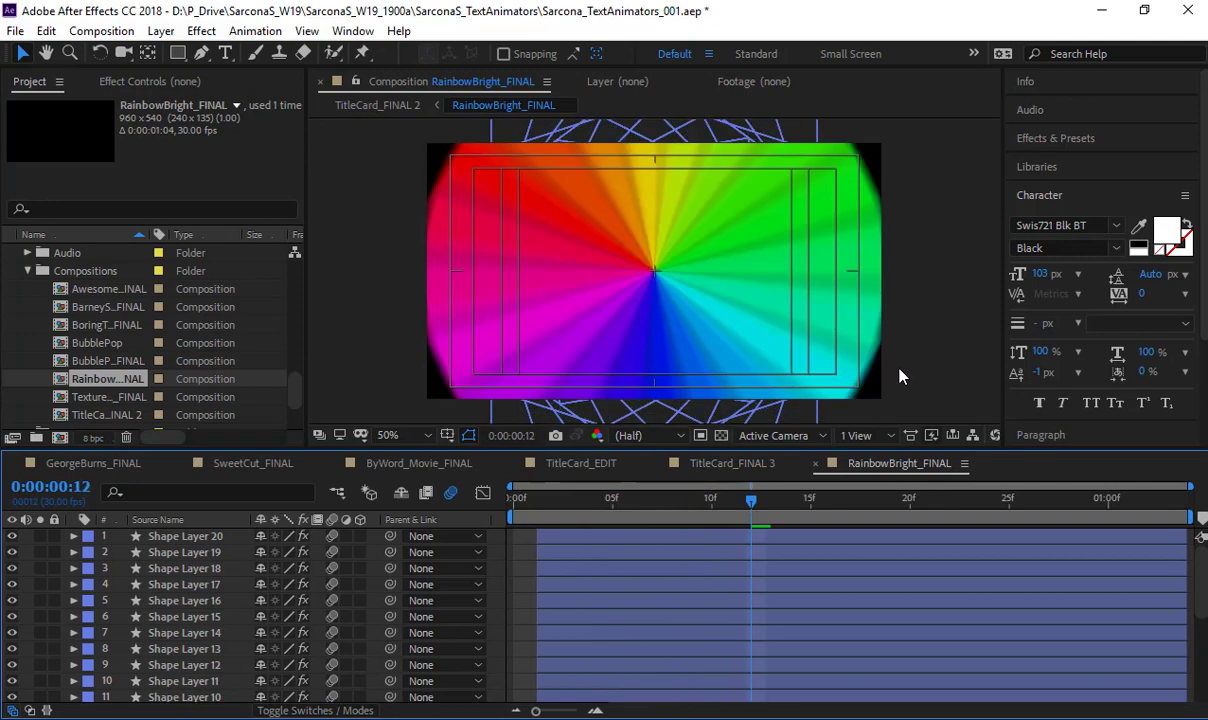
double_click(113, 415)
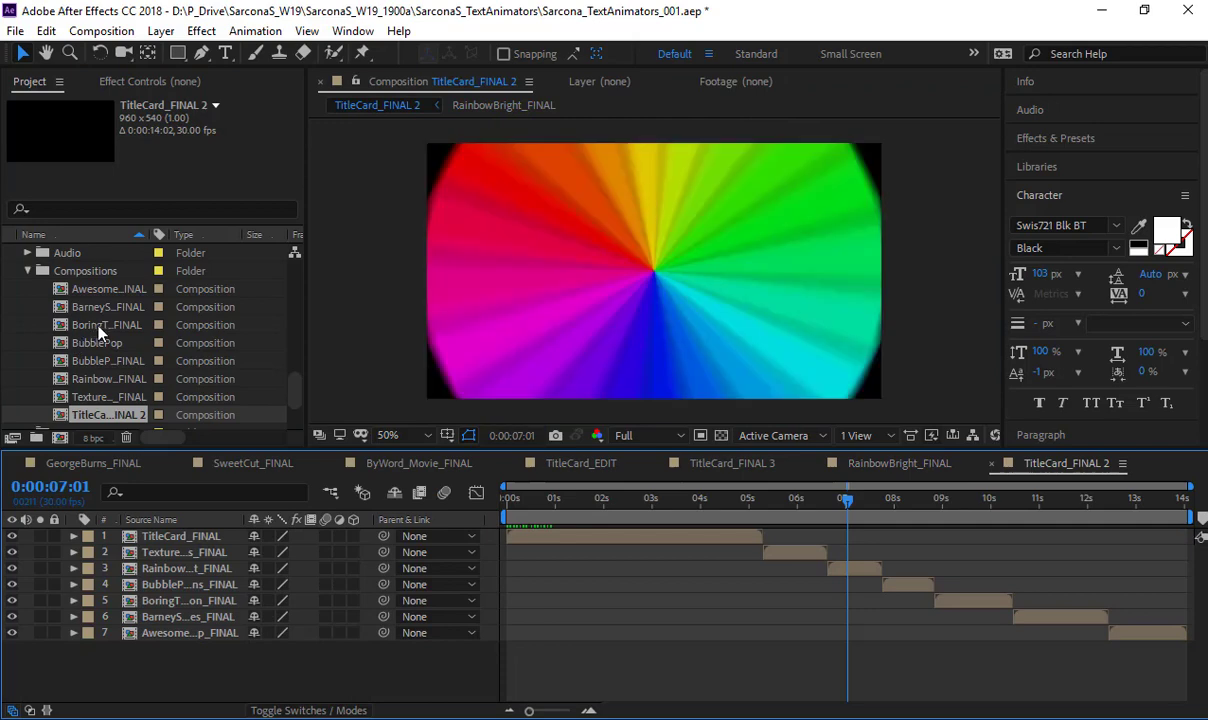
double_click(95, 325)
left_click_drag(563, 507, 829, 500)
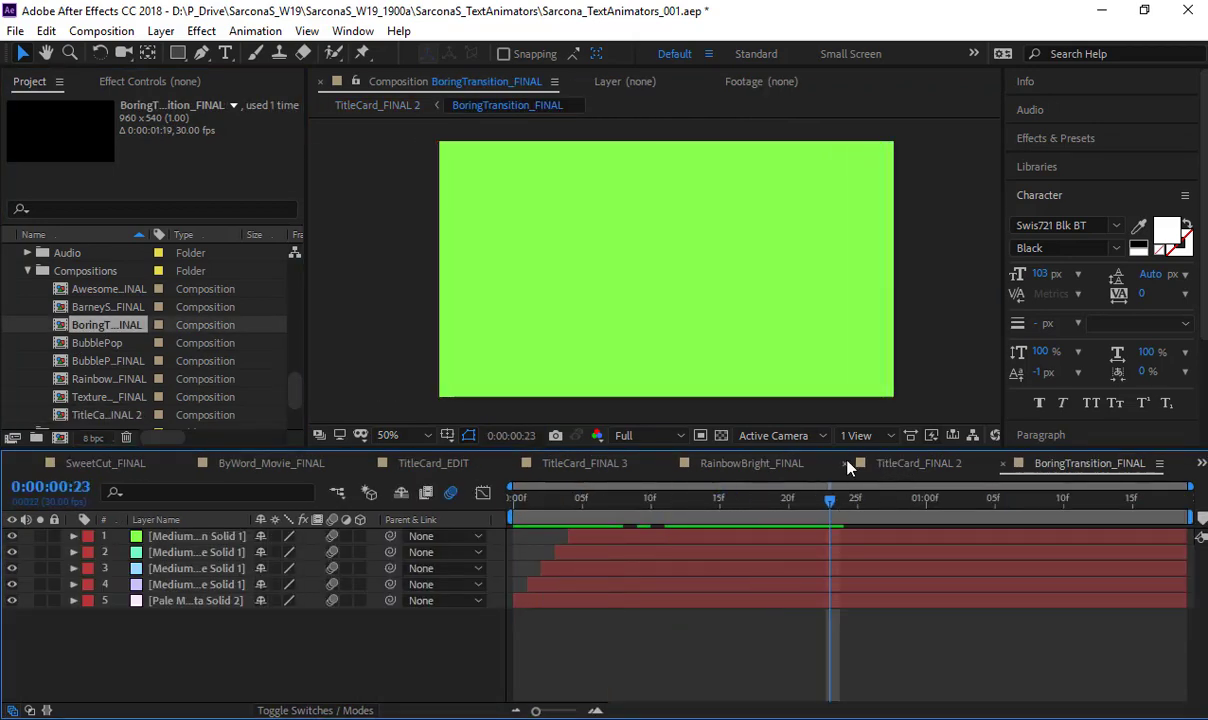
Close the RainbowBright_FINAL and TitleCard_FINAL 2 timelines and return to the TitleCard_FINAL 3 composition
left_click(847, 463)
left_click(826, 463)
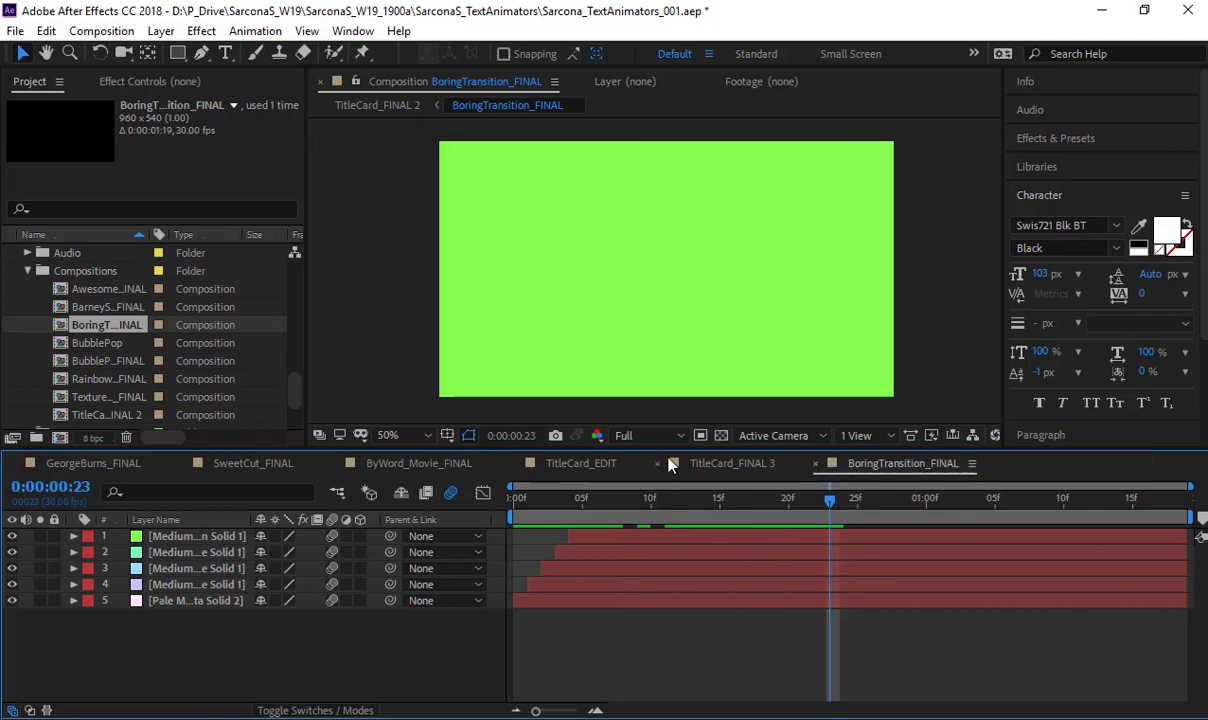
left_click(710, 464)
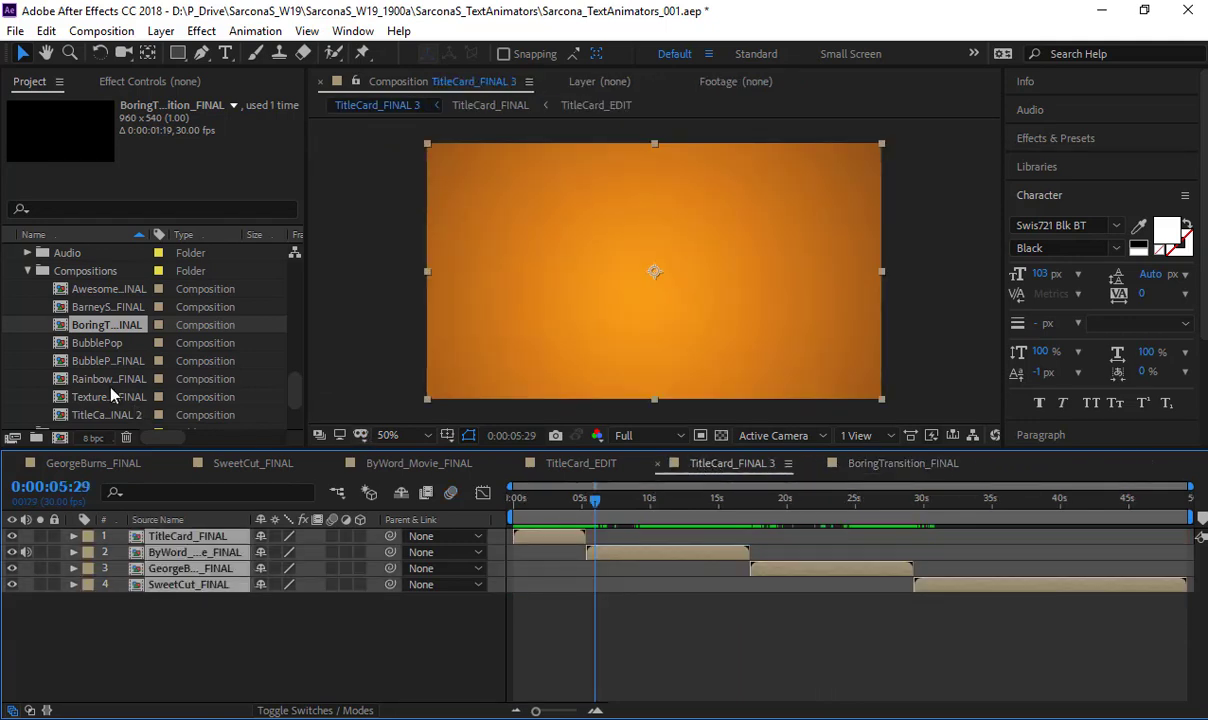
Add BoringTransition_FINAL between the TitleCard_FINAL and ByWord_Movie_FINAL layers and start it at 0:00:05:08, where the title card ends
left_click_drag(93, 329, 200, 545)
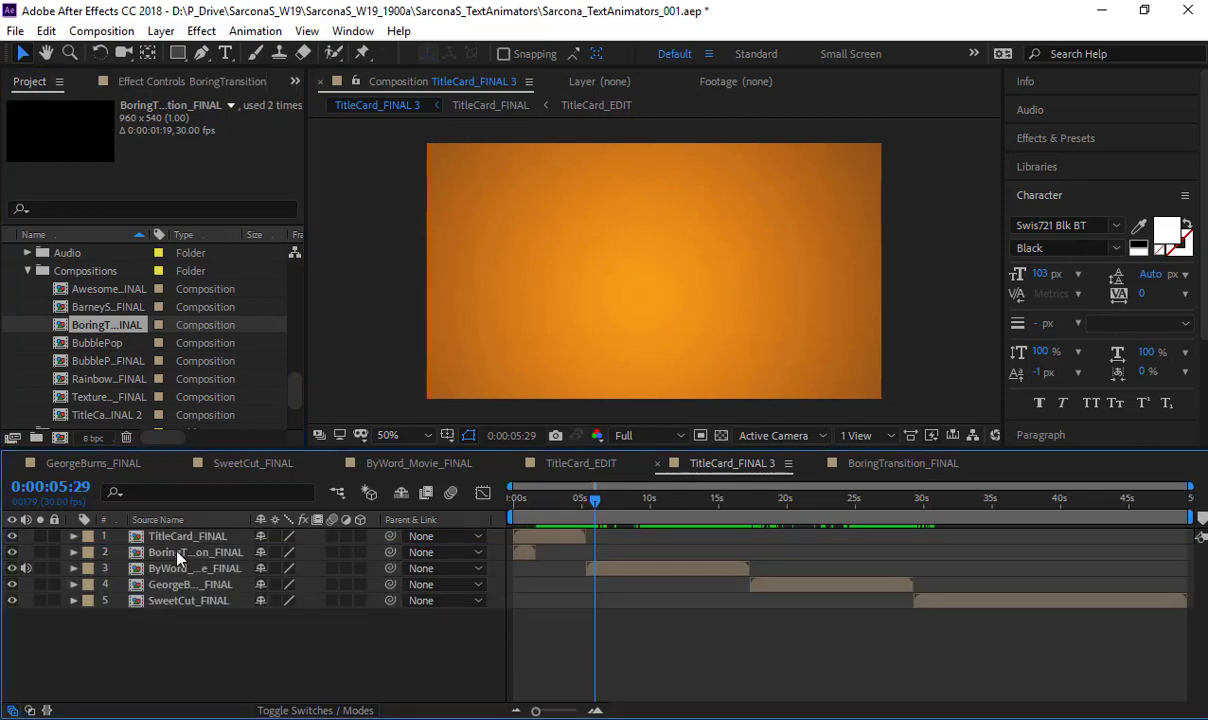
left_click_drag(528, 556, 545, 551)
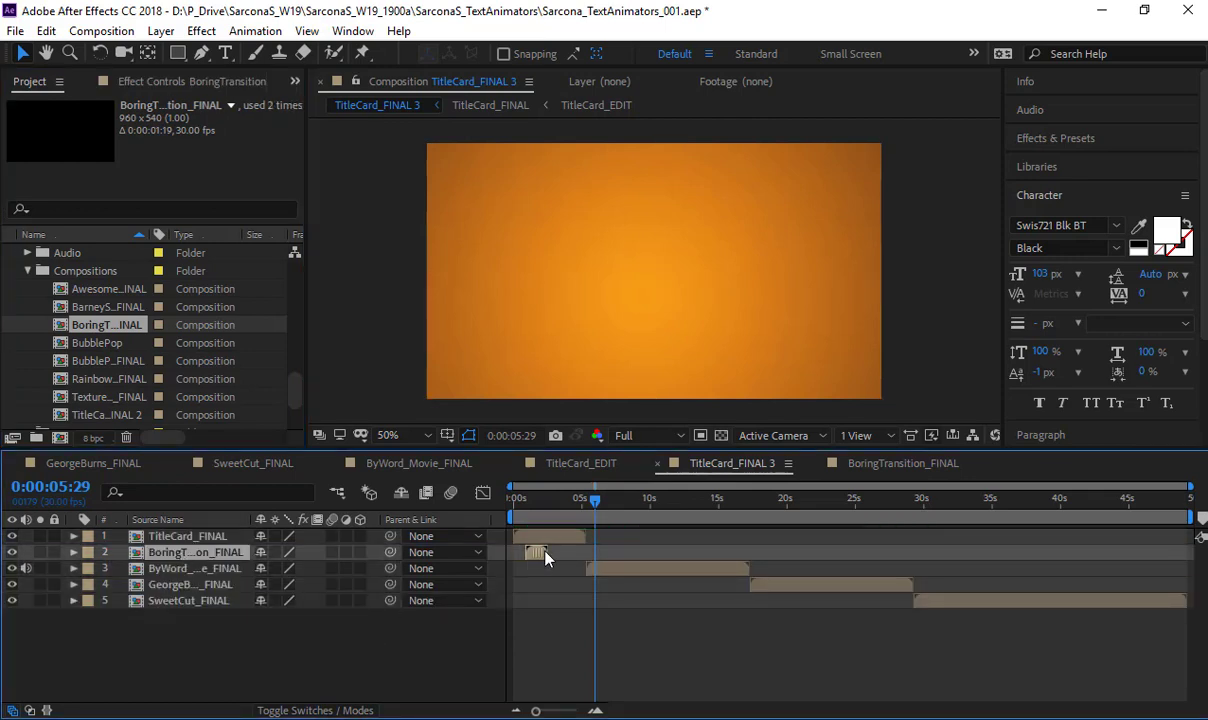
left_click_drag(535, 505, 587, 510)
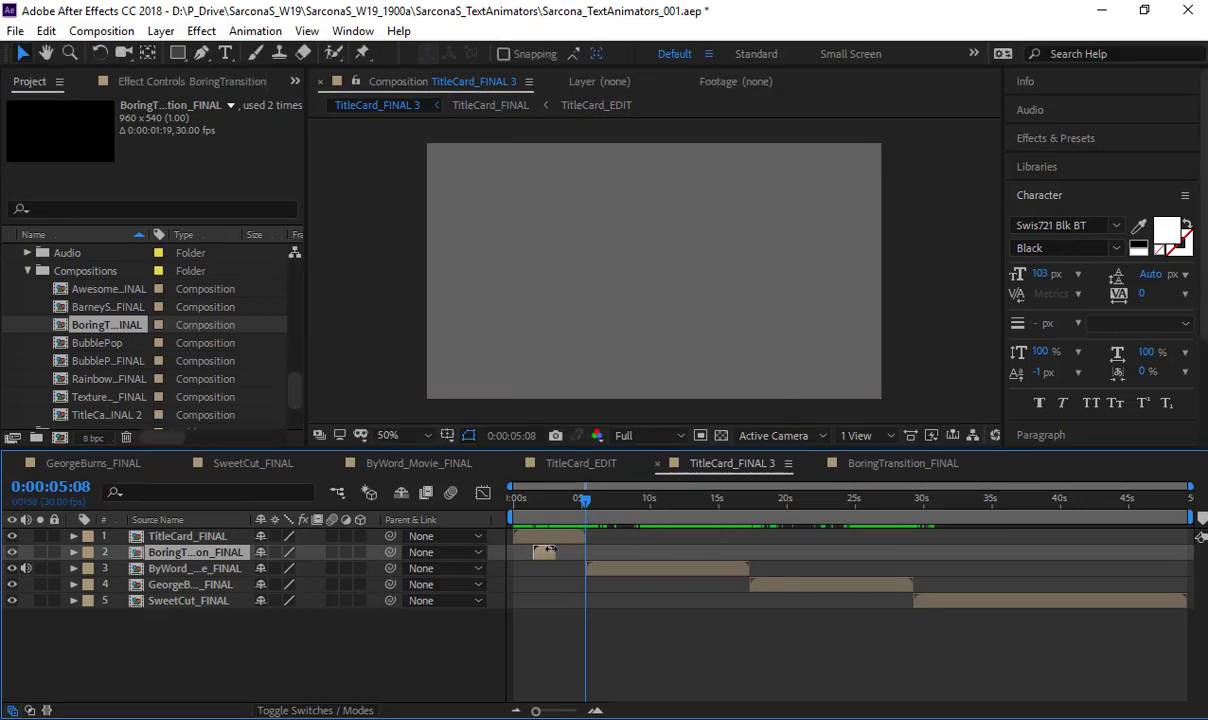
key("bracketleft")
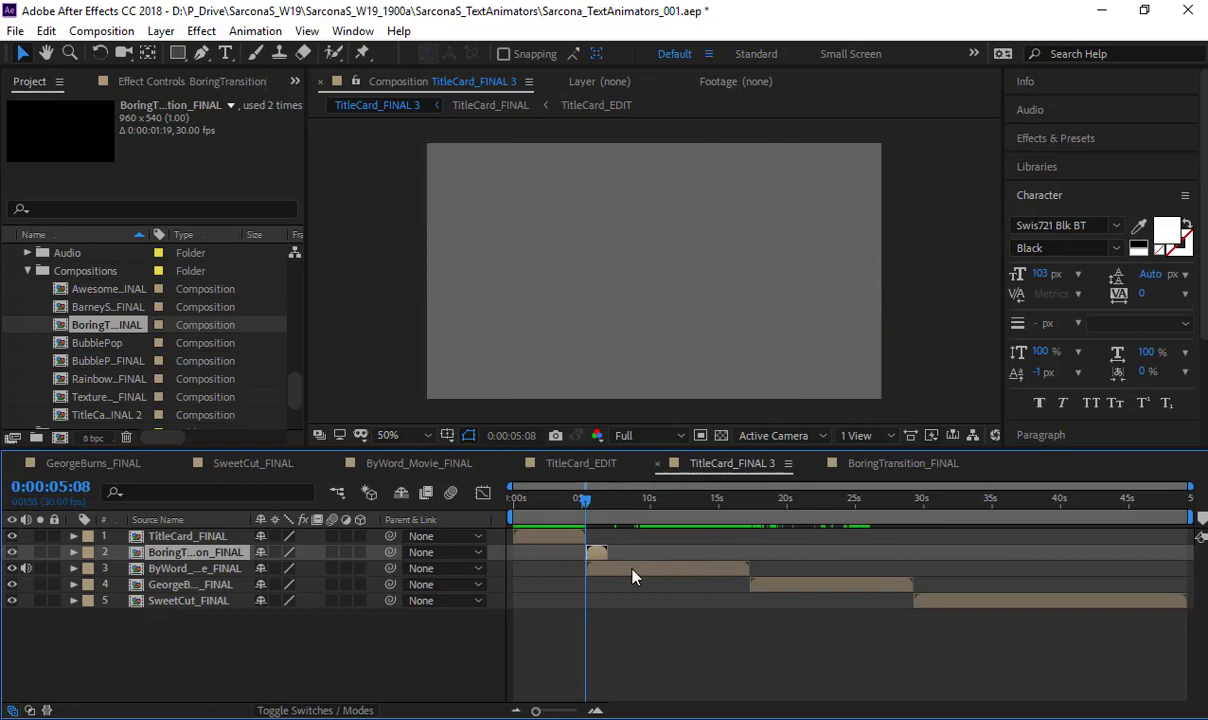
Move the ByWord_Movie_FINAL layer to start at 0:00:05:29, where the transition fully covers the frame
left_click_drag(650, 570, 802, 561)
mouse_move(587, 499)
left_mouse_down()
mouse_move(613, 512)
mouse_move(557, 515)
mouse_move(612, 530)
mouse_move(578, 528)
mouse_move(600, 512)
left_mouse_up()
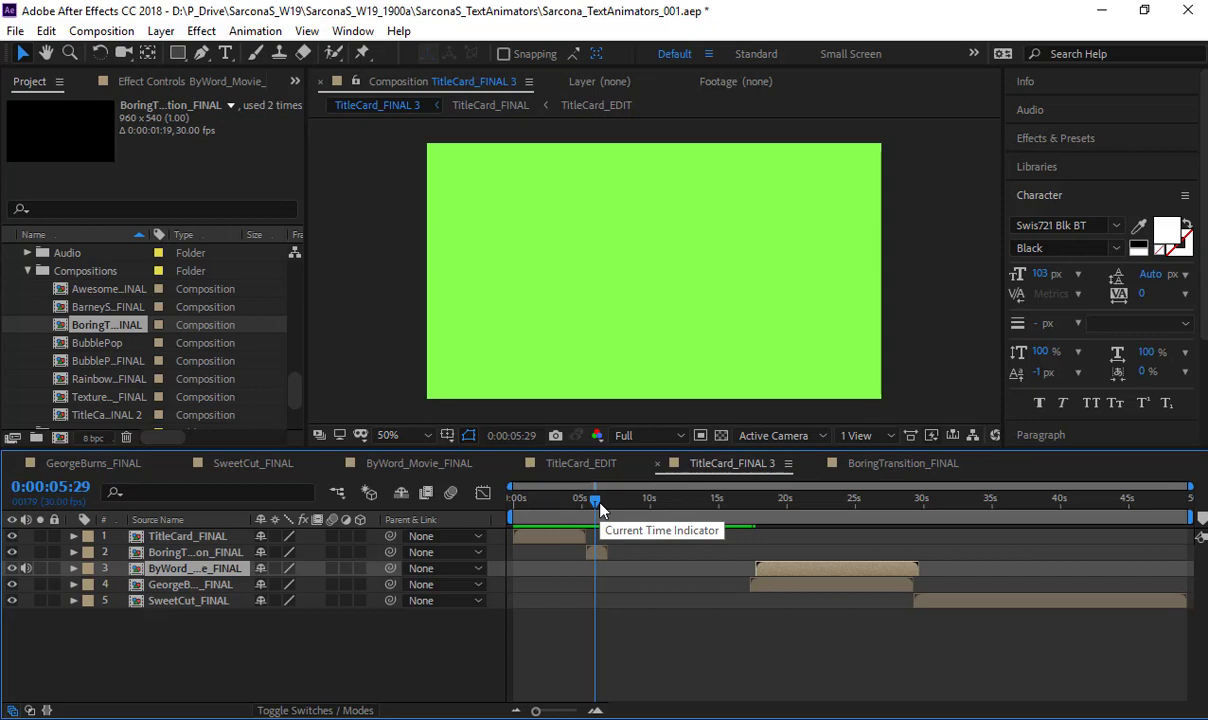
left_click_drag(797, 571, 638, 569)
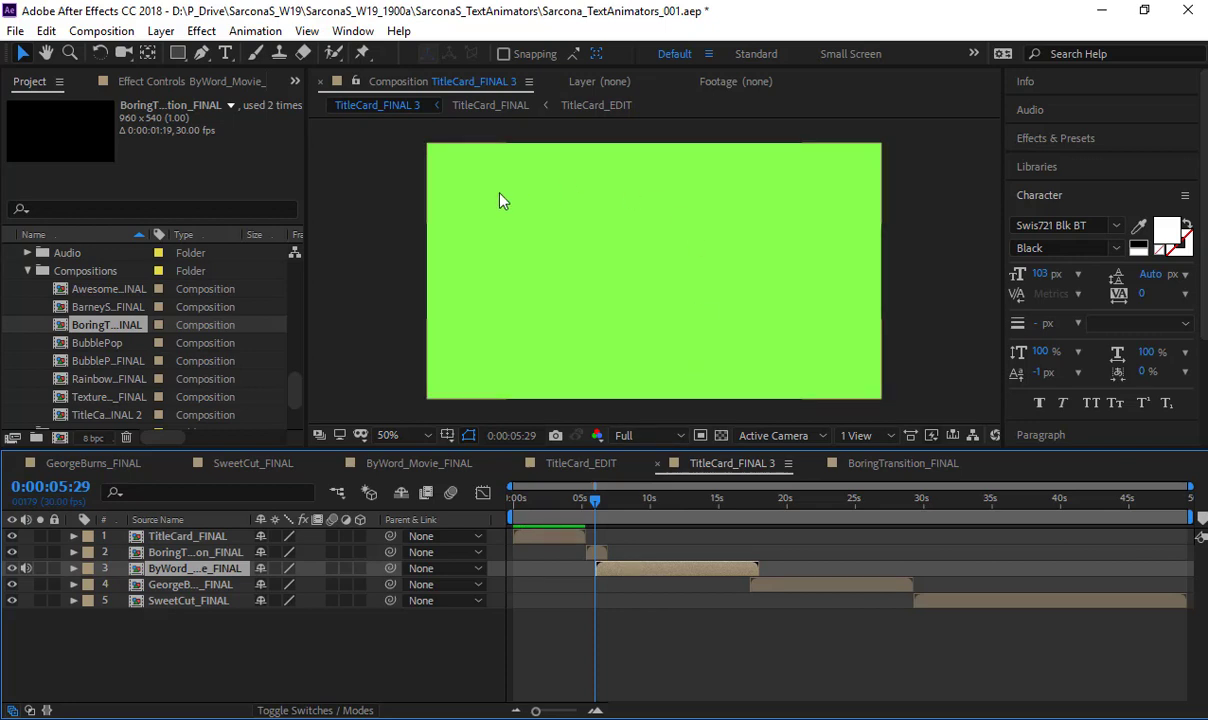
Play back the change from the title card to the ByWord movie, starting at 0:00:03:26
left_click(590, 505)
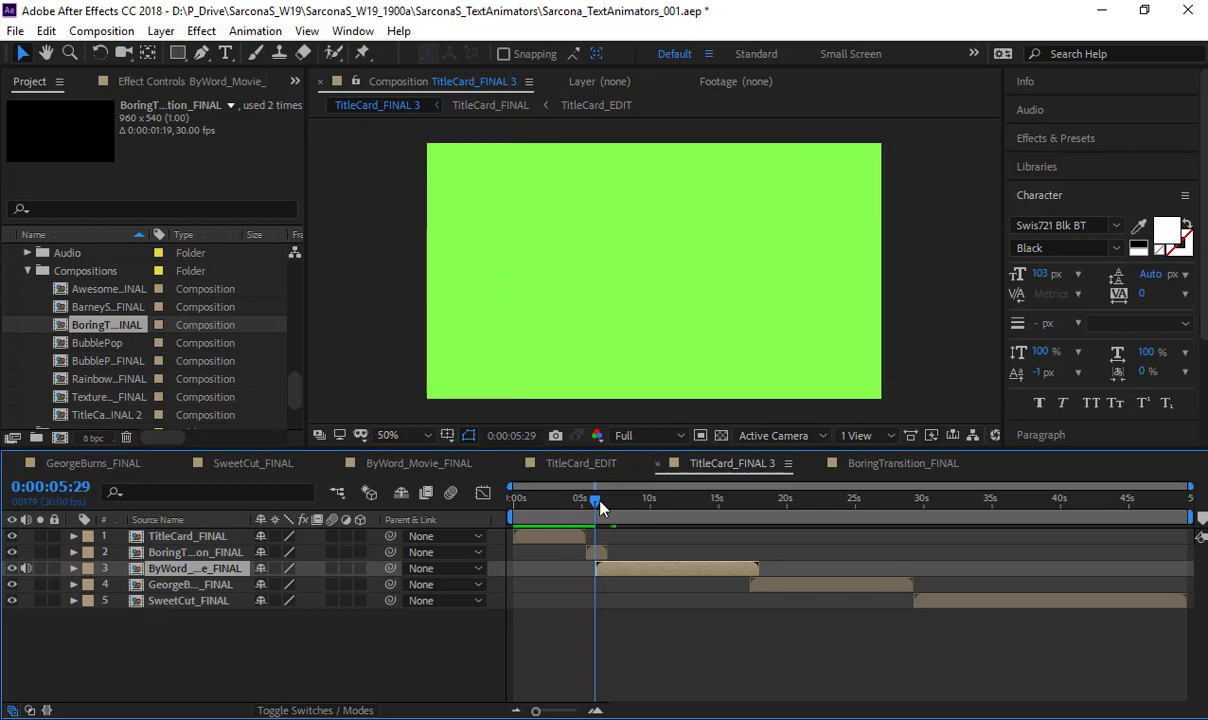
mouse_move(590, 508)
left_mouse_down()
mouse_move(513, 500)
mouse_move(613, 517)
mouse_move(568, 507)
left_mouse_up()
key("space")
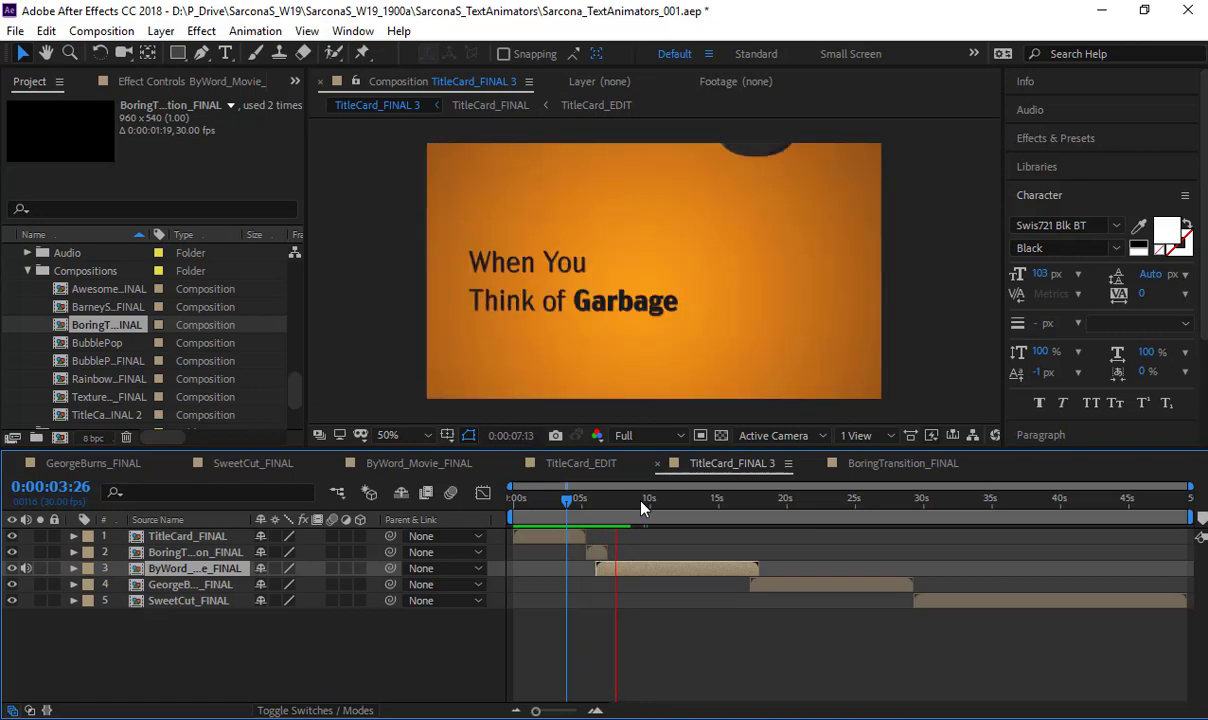
key("space")
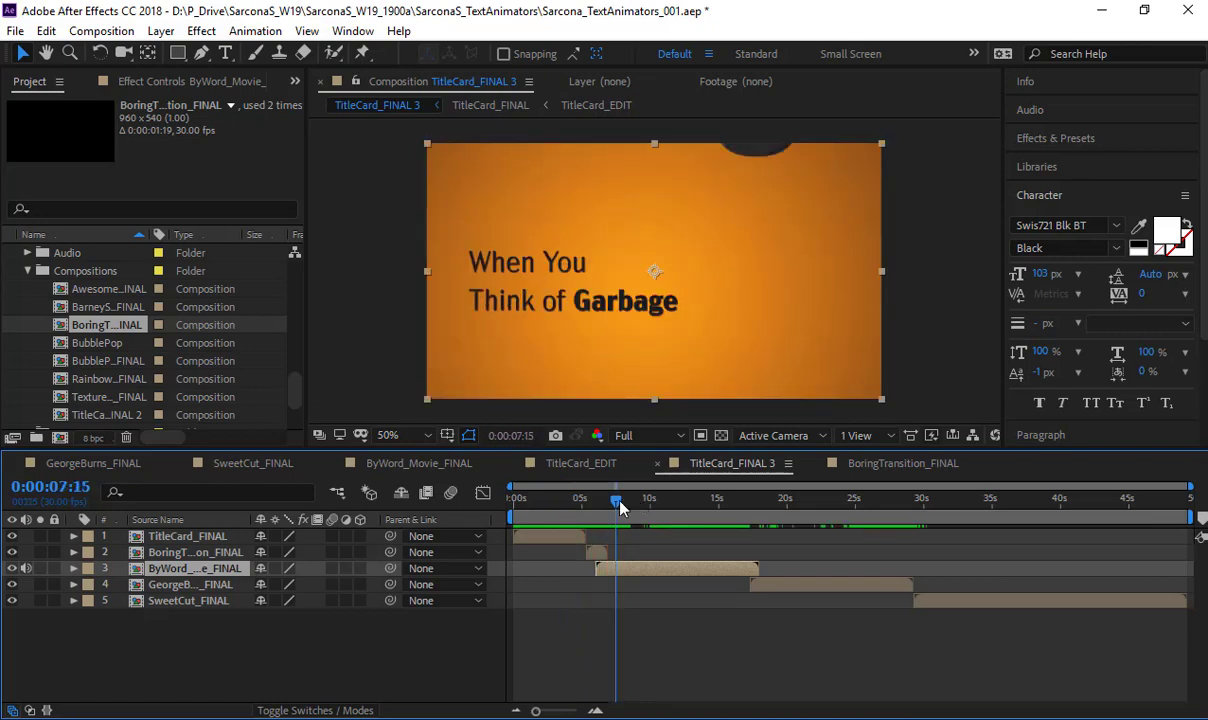
Open the ByWord_Movie_FINAL composition and collapse the expanded properties of Adjustment Layer 1 and the you/Akeem.ai layer
double_click(197, 570)
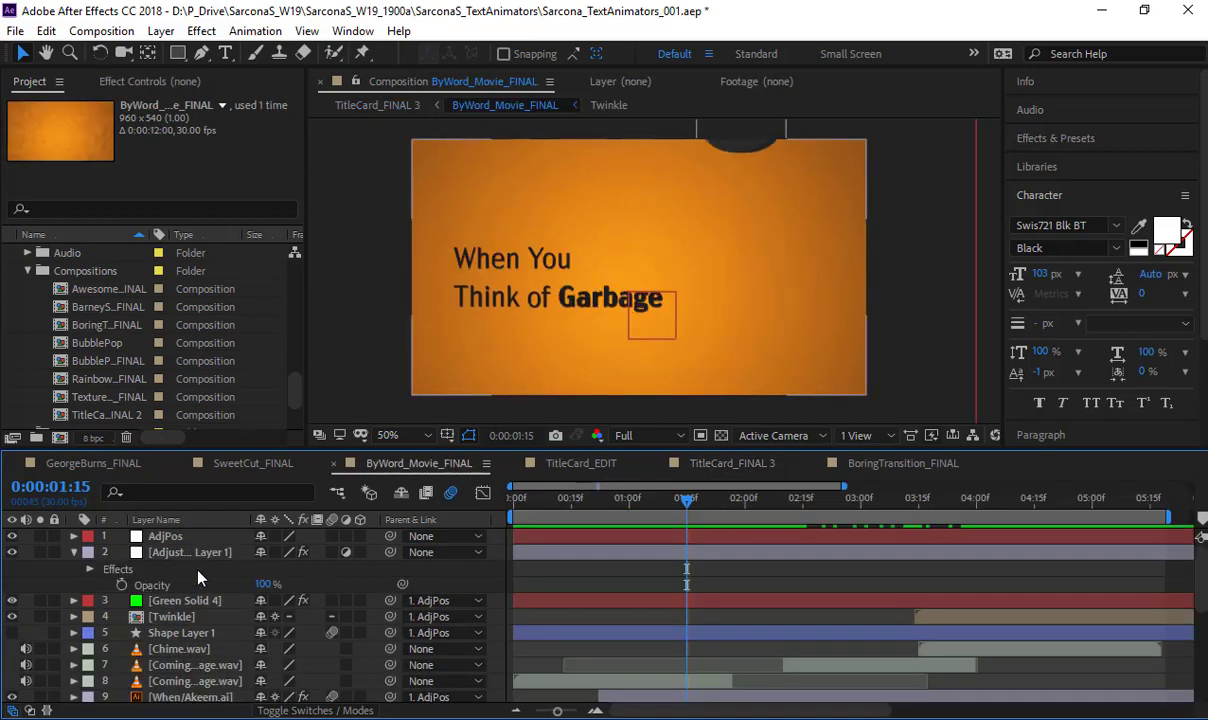
left_click(74, 553)
scroll(235, 647, "down", 1)
scroll(235, 650, "down", 4)
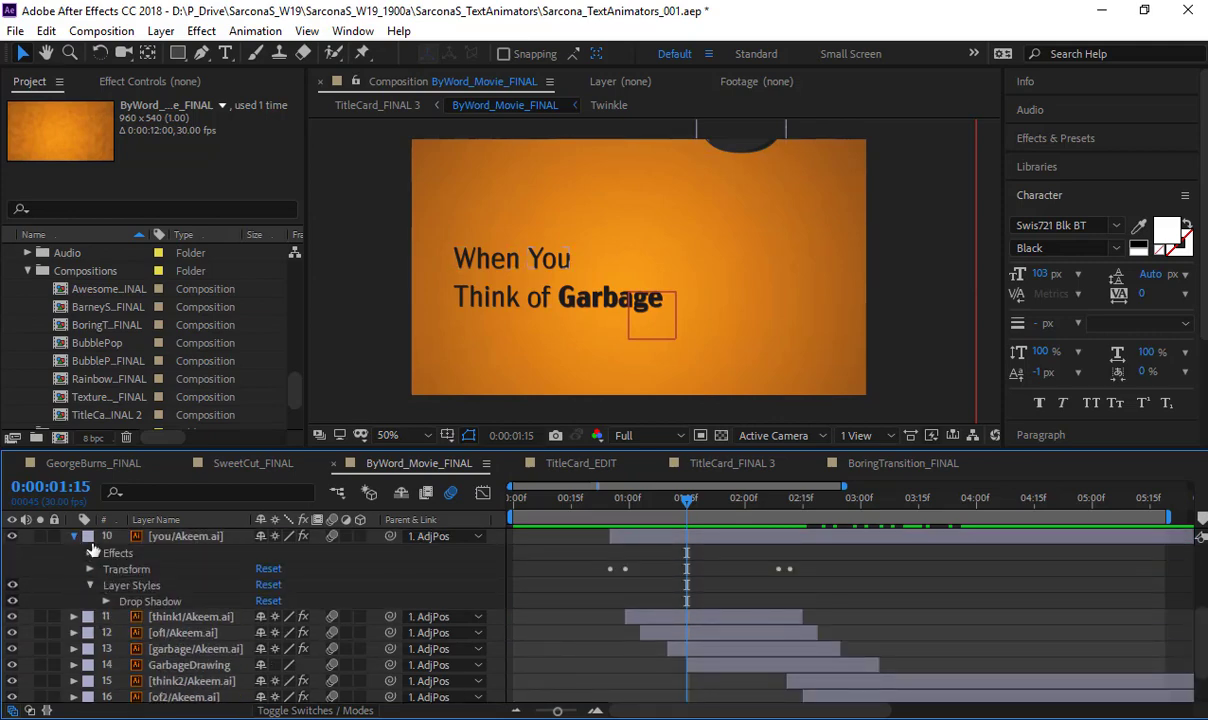
left_click(75, 537)
scroll(206, 574, "up", 5)
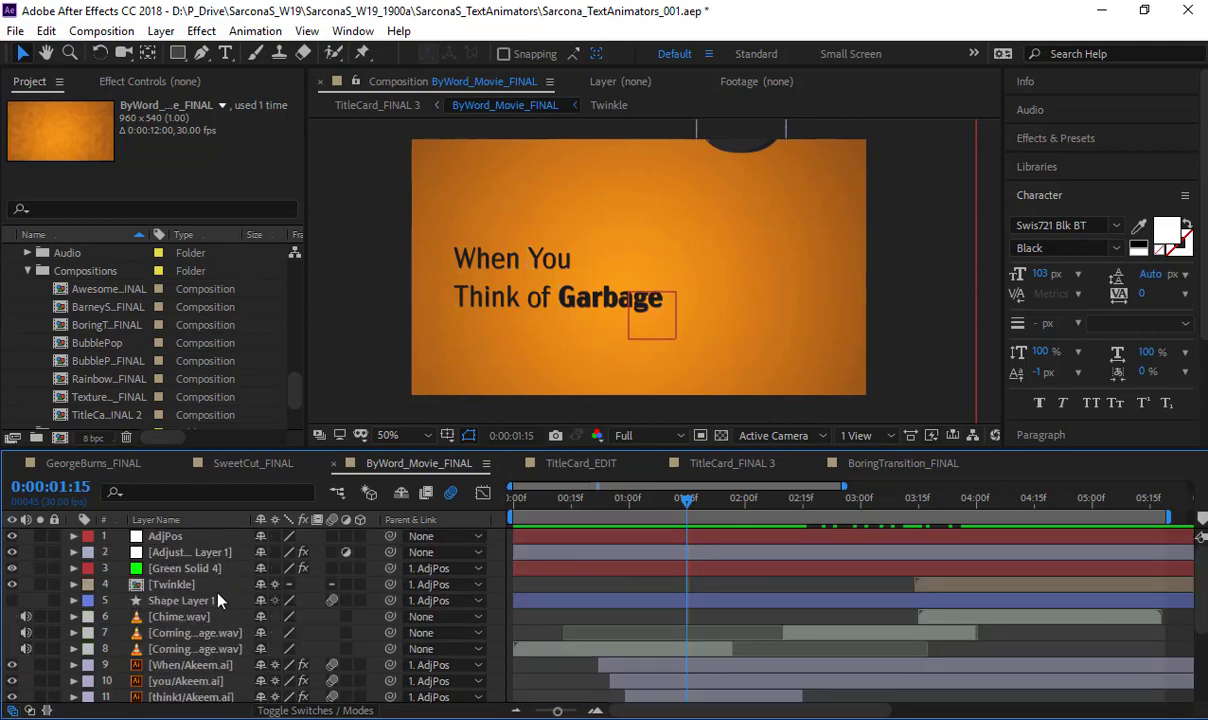
Inspect the AdjPos, Adjustment Layer 1 and Green Solid 4 layers, toggling Green Solid 4's visibility to check its effect
left_click(170, 537)
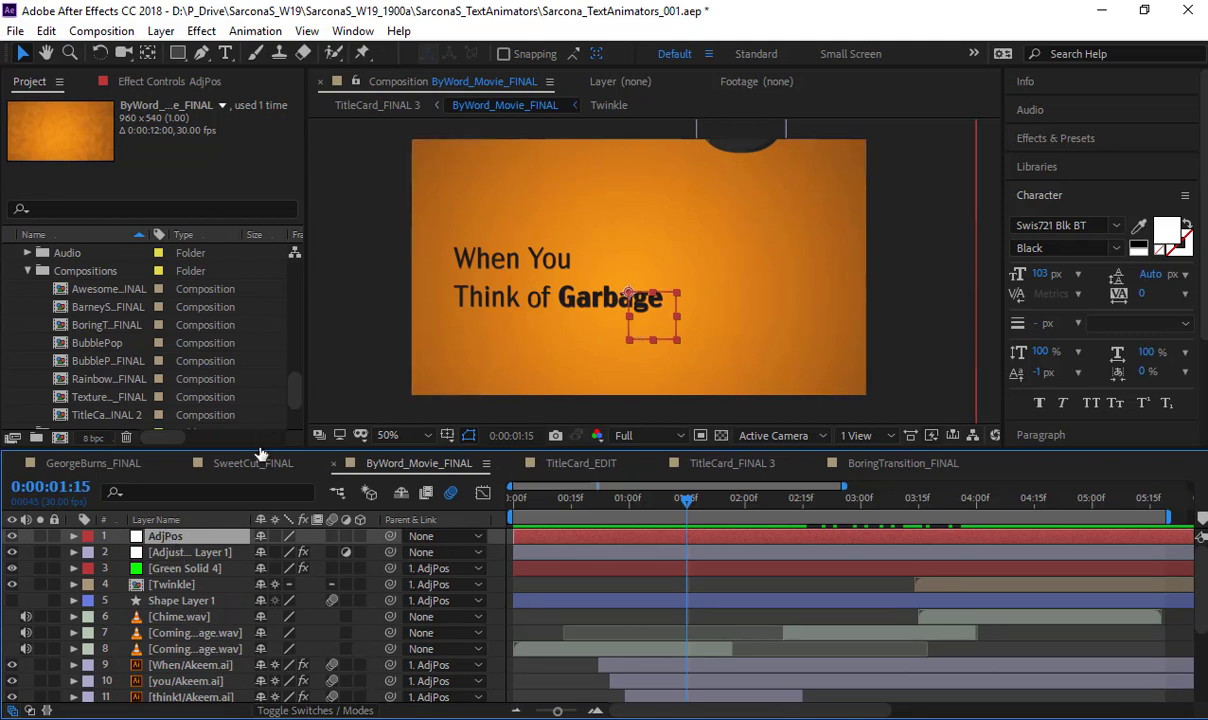
left_click(226, 554)
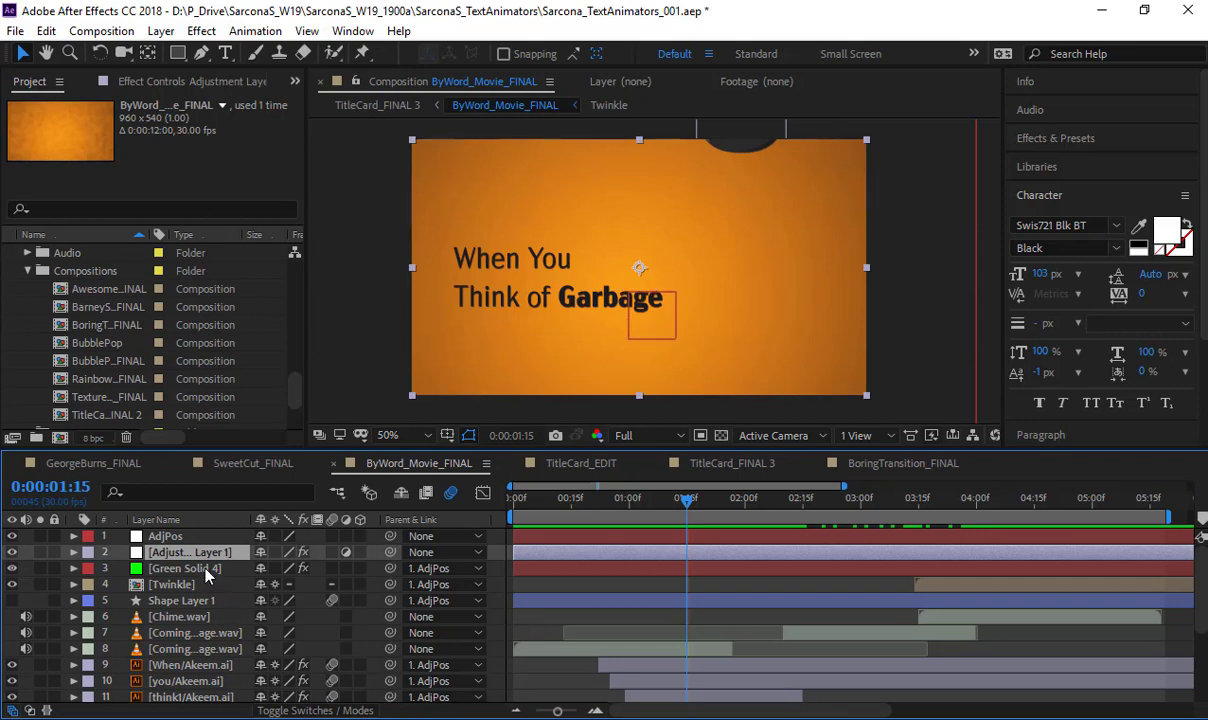
left_click(204, 570)
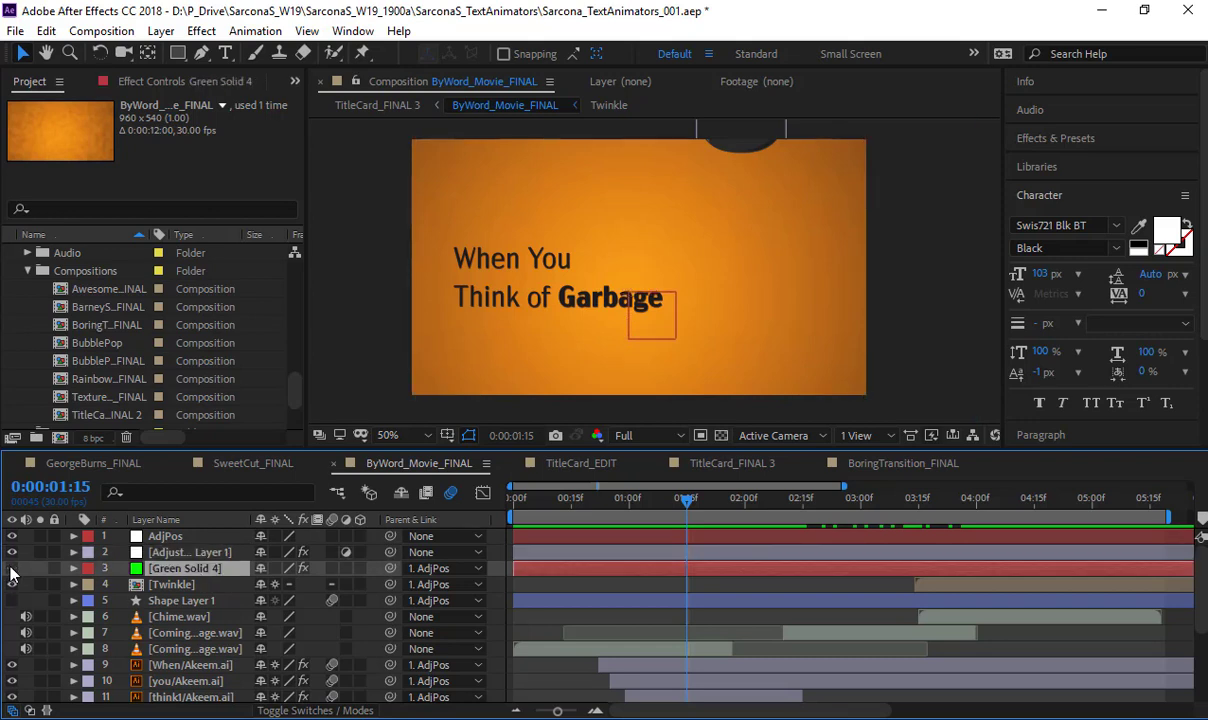
left_click(12, 569)
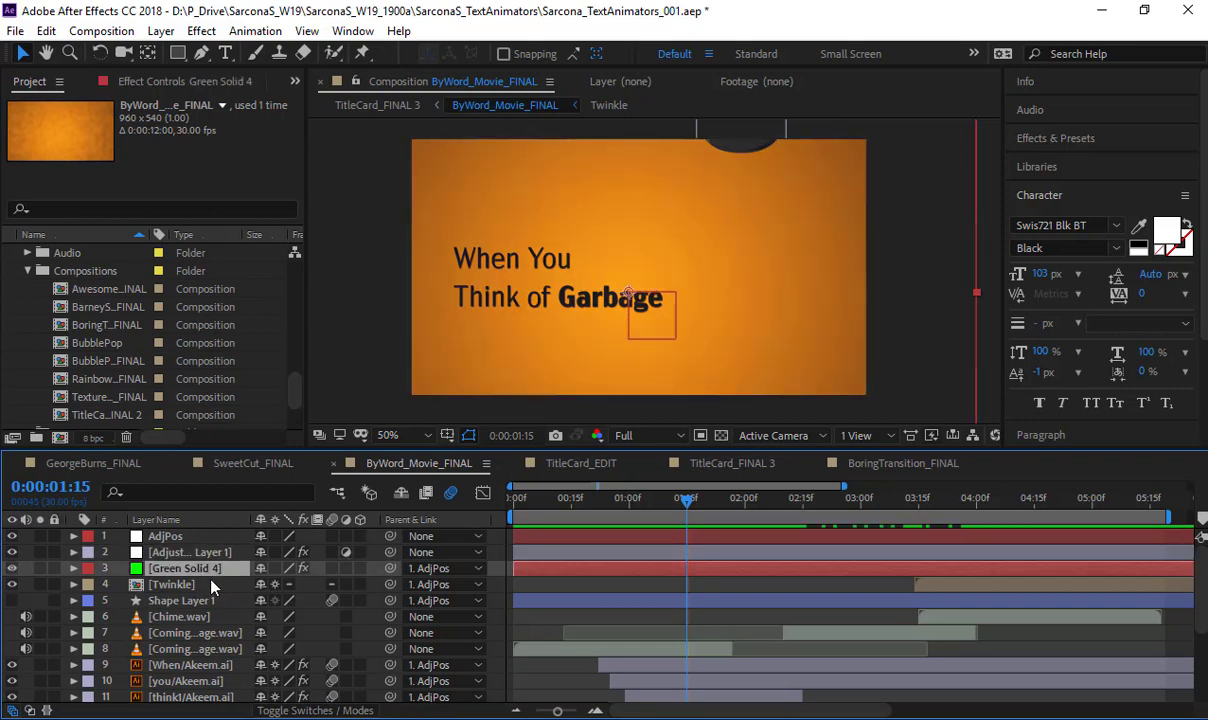
Select all layers from Twinkle through AkeemDrawing and shift them together so that the earliest ones start at 0:00:00:12
left_click(201, 588)
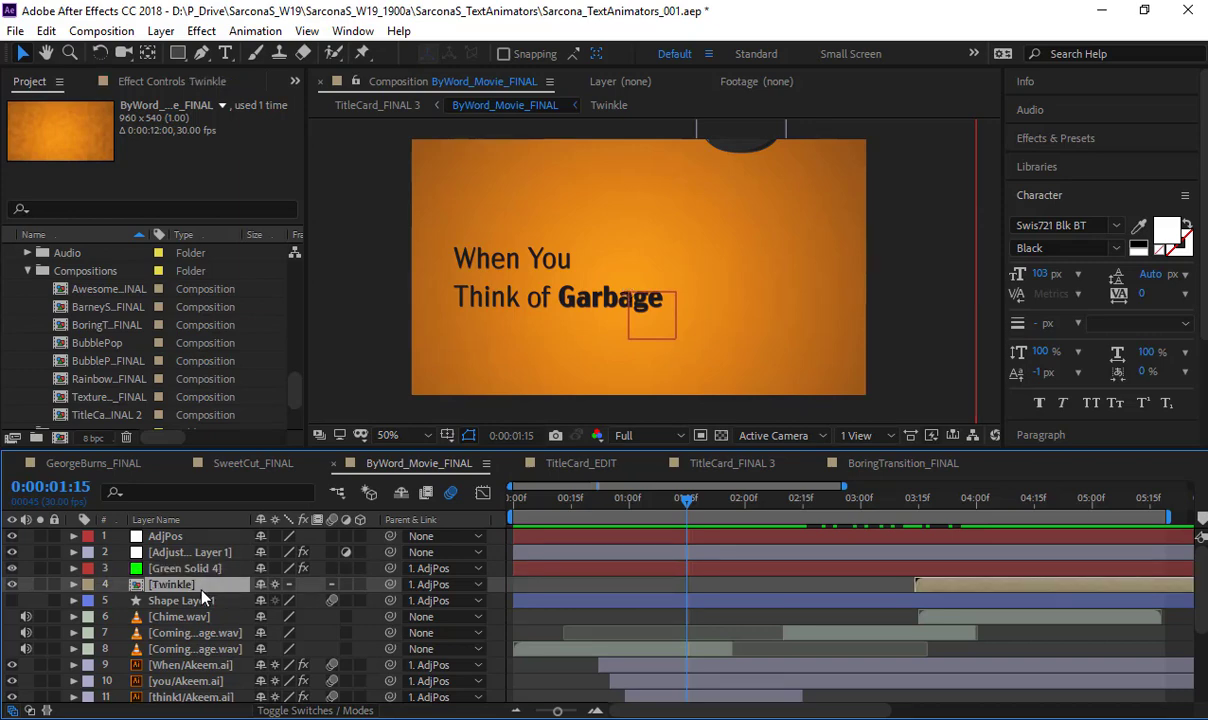
scroll(237, 612, "down", 4)
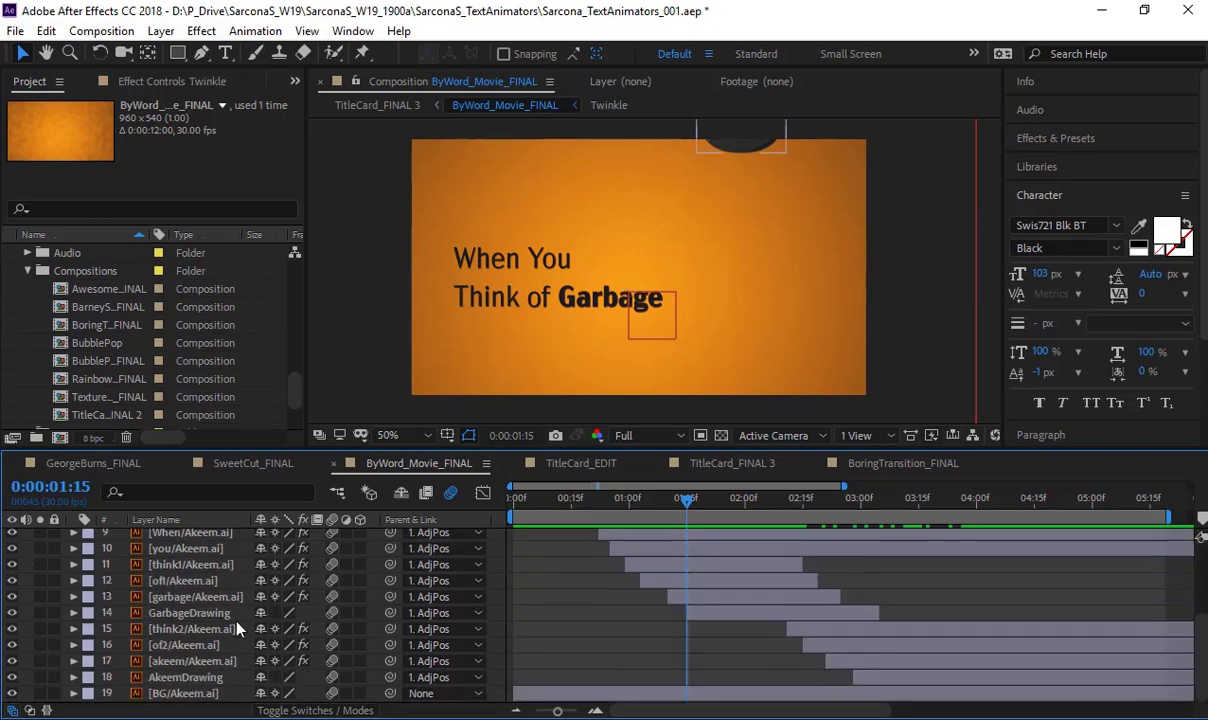
key("ctrl+a")
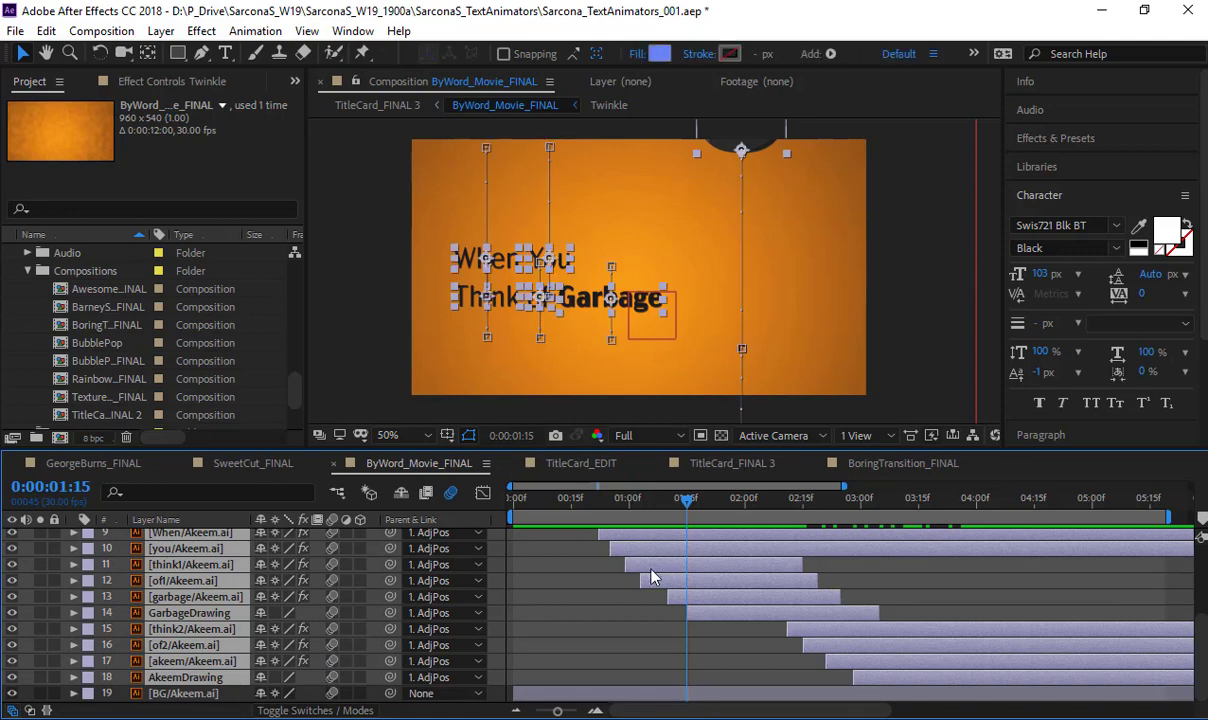
scroll(651, 578, "up", 4)
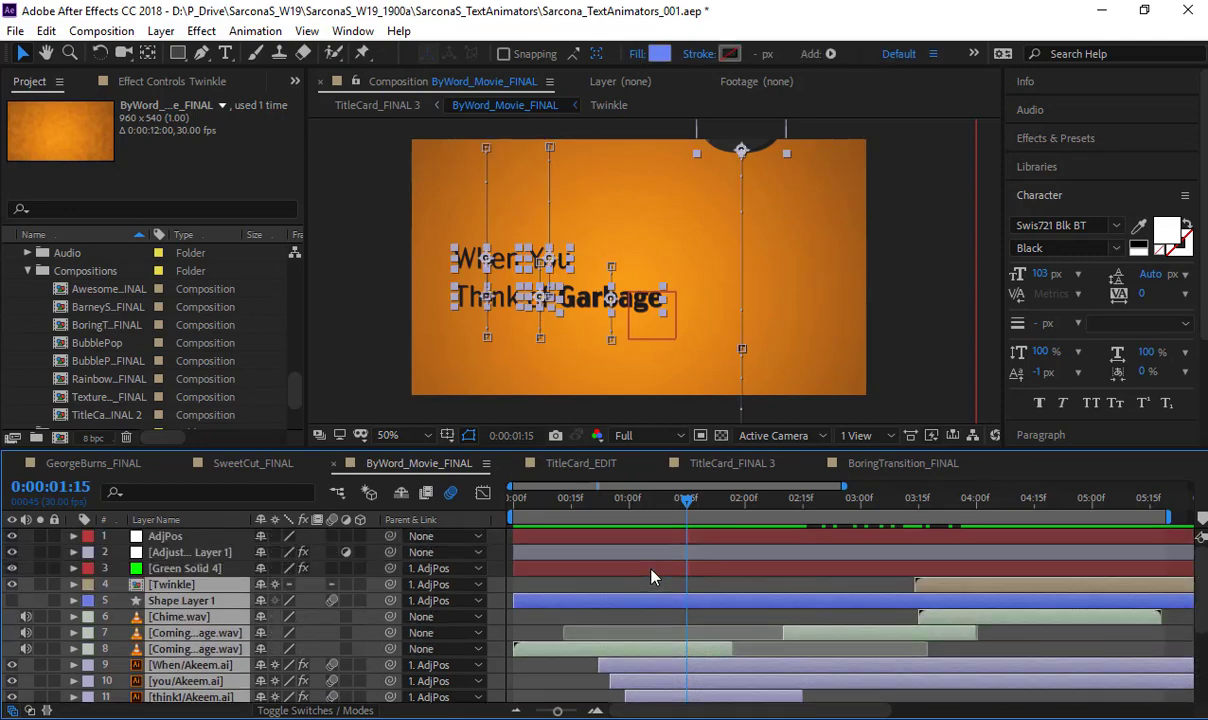
left_click(507, 500)
left_click_drag(503, 498, 561, 512)
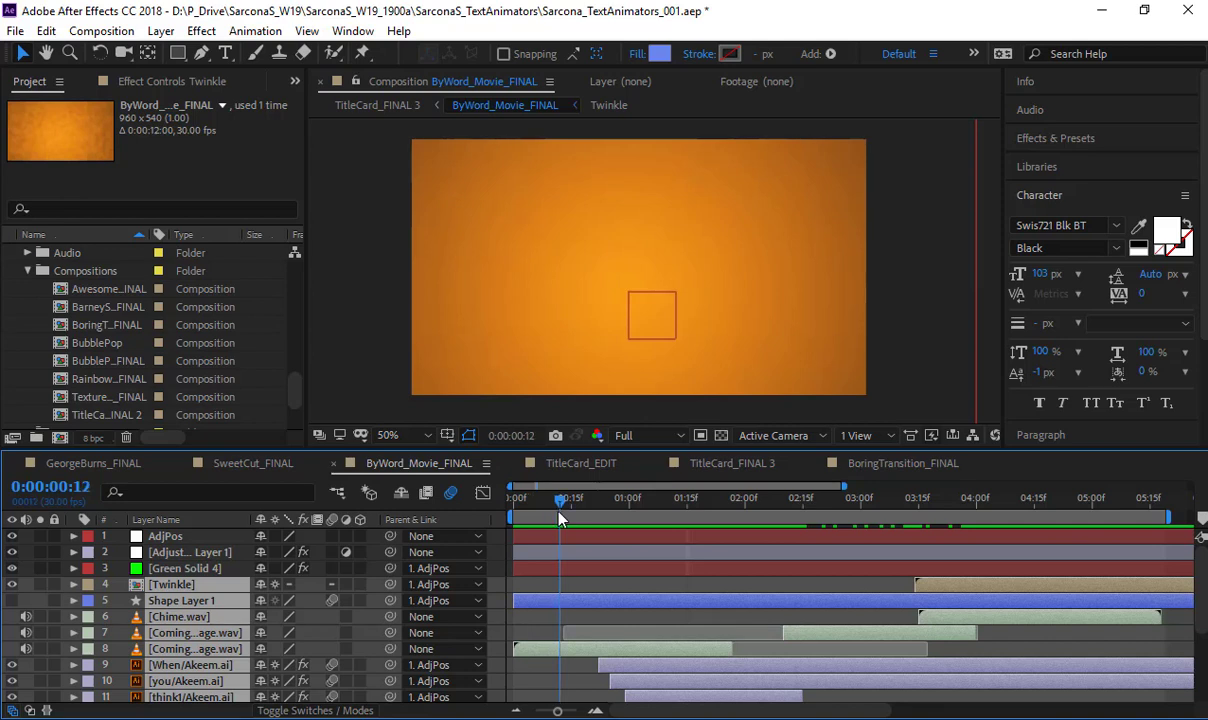
left_click_drag(545, 605, 588, 605)
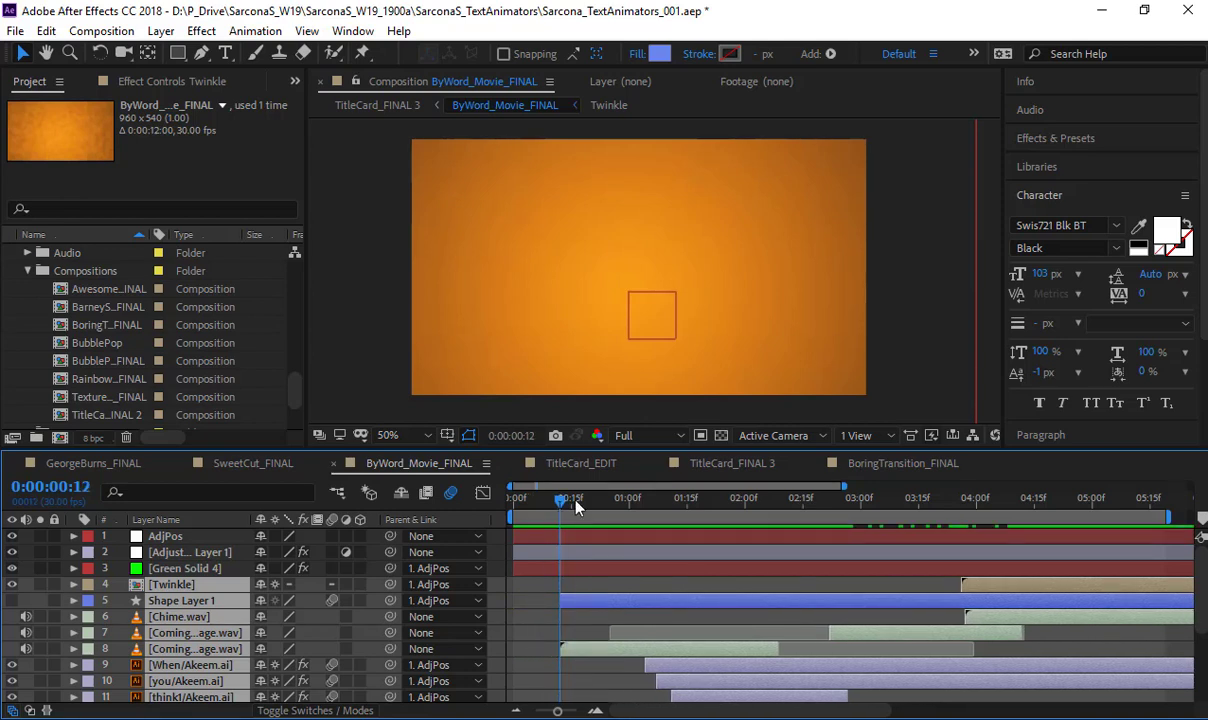
Scrub through the delayed ByWord animation, and return to TitleCard_FINAL 3 to check its timing after the transition
left_click_drag(552, 508, 840, 522)
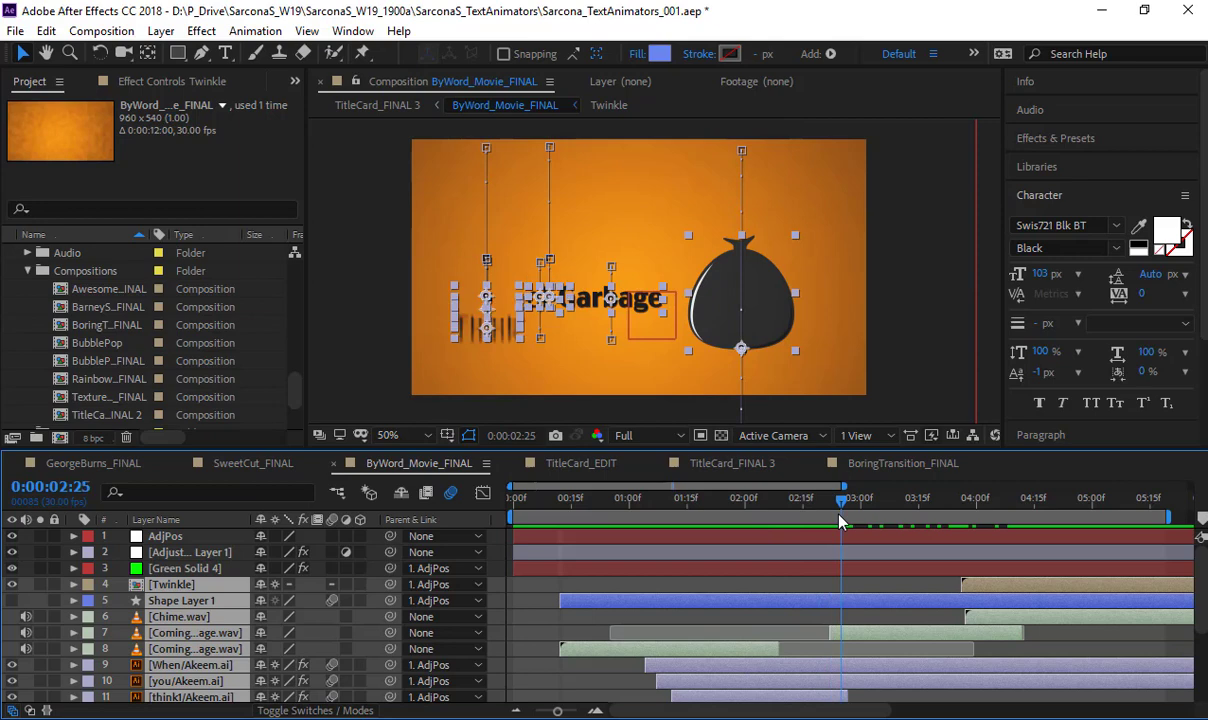
left_click(722, 464)
mouse_move(628, 505)
left_mouse_down()
mouse_move(587, 505)
mouse_move(620, 507)
left_mouse_up()
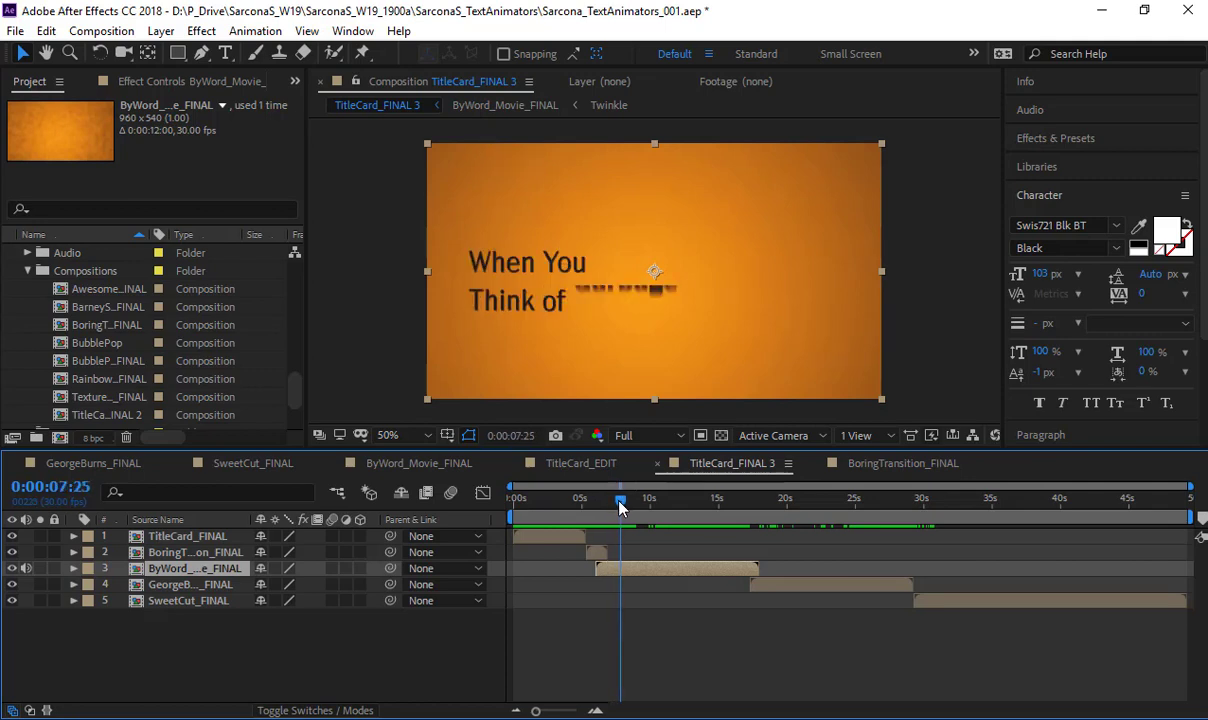
Preview the sequence, add the Awesome…p_FINAL blue transition above ByWord_Movie_FINAL, and start it at 0:00:11:04
key("space")
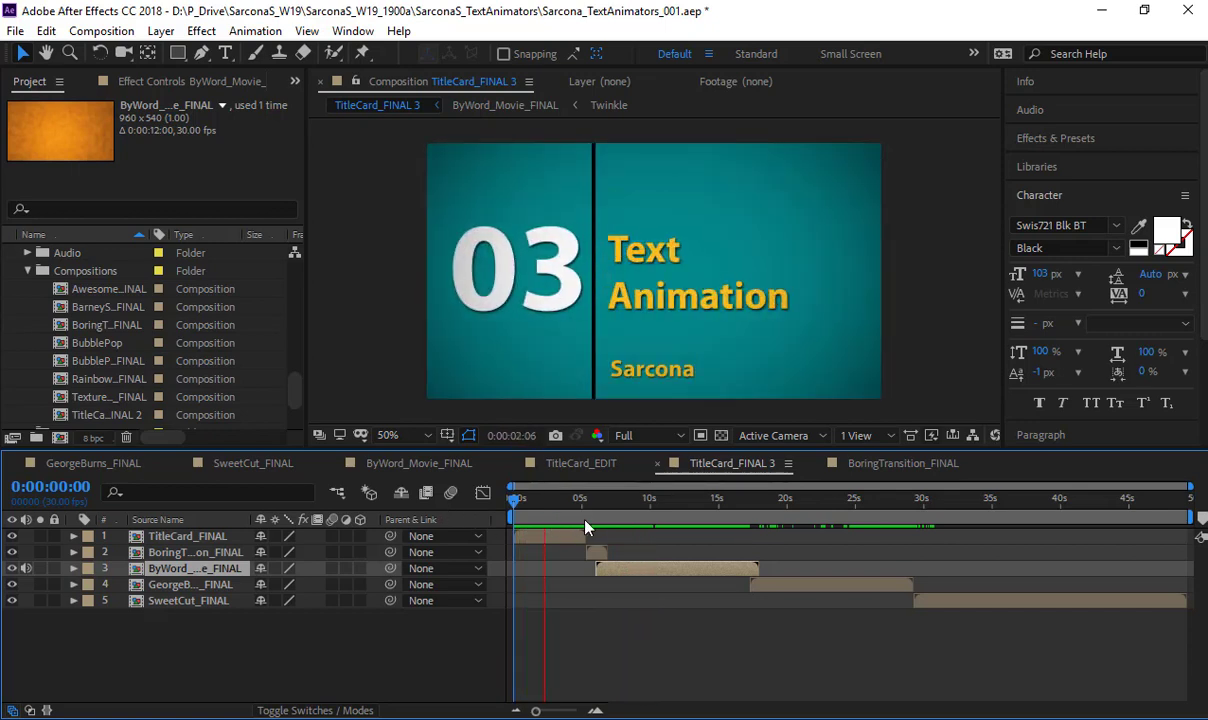
left_click_drag(588, 508, 668, 522)
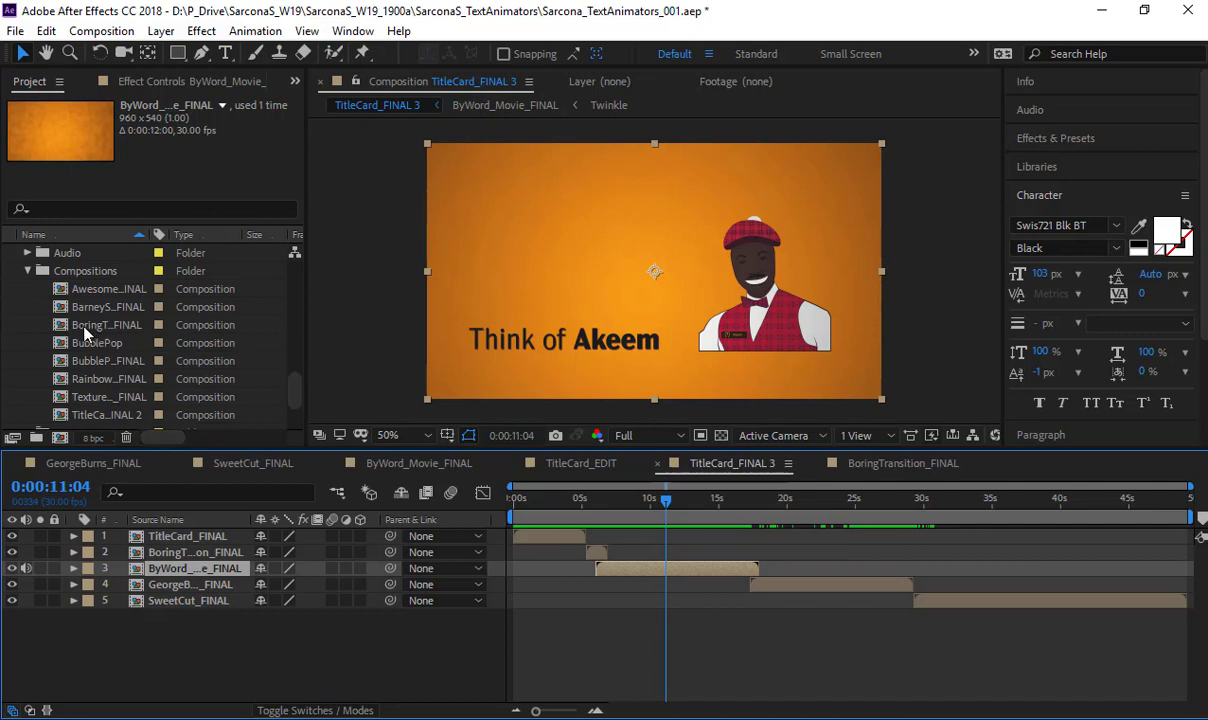
left_click_drag(93, 291, 216, 573)
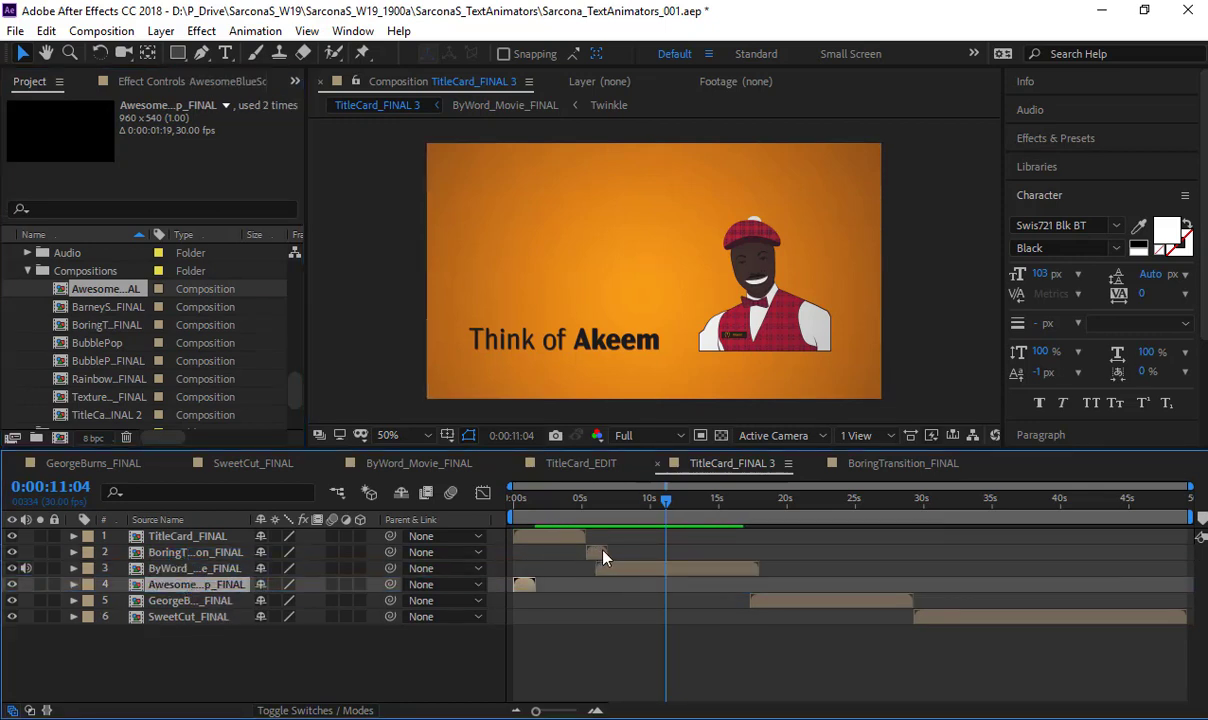
left_click_drag(526, 585, 668, 585)
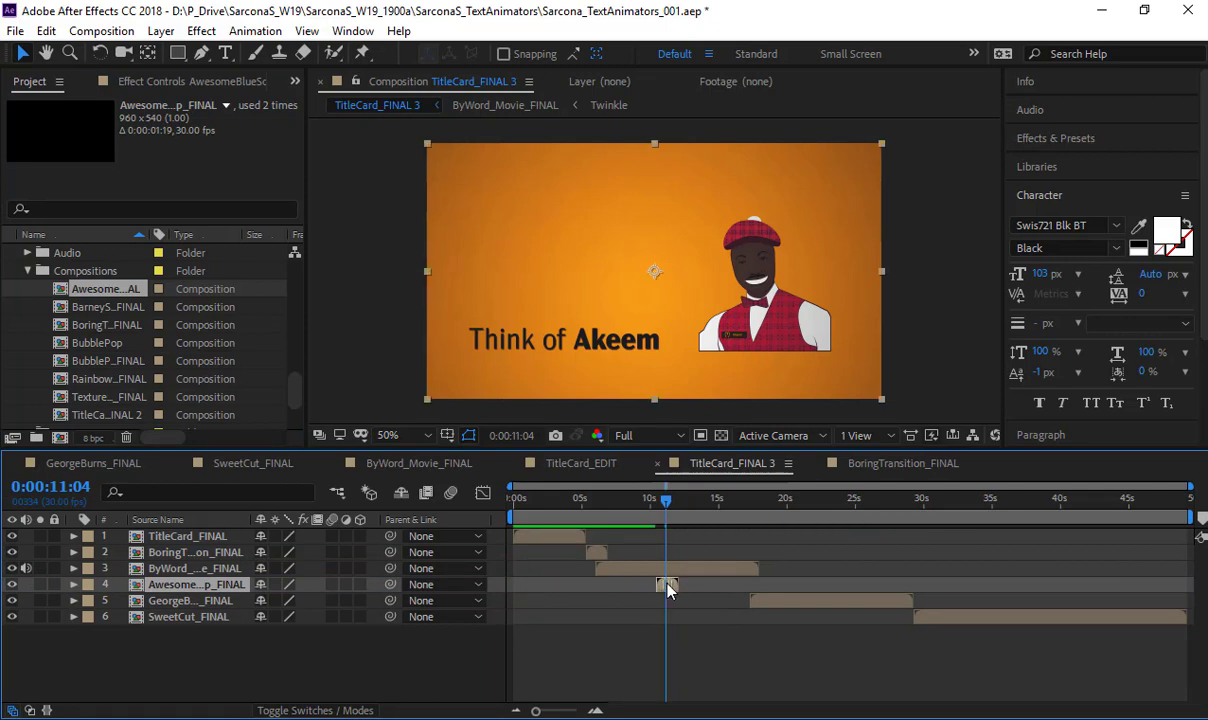
left_click_drag(210, 585, 225, 567)
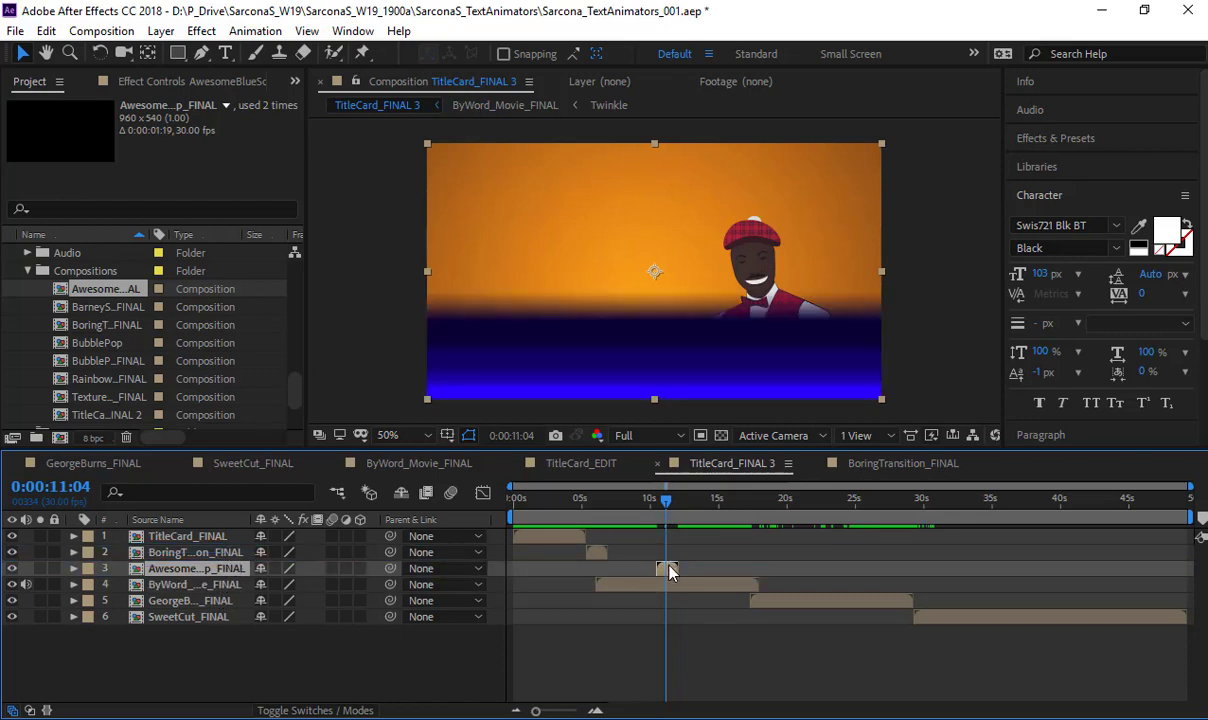
left_click_drag(670, 571, 678, 572)
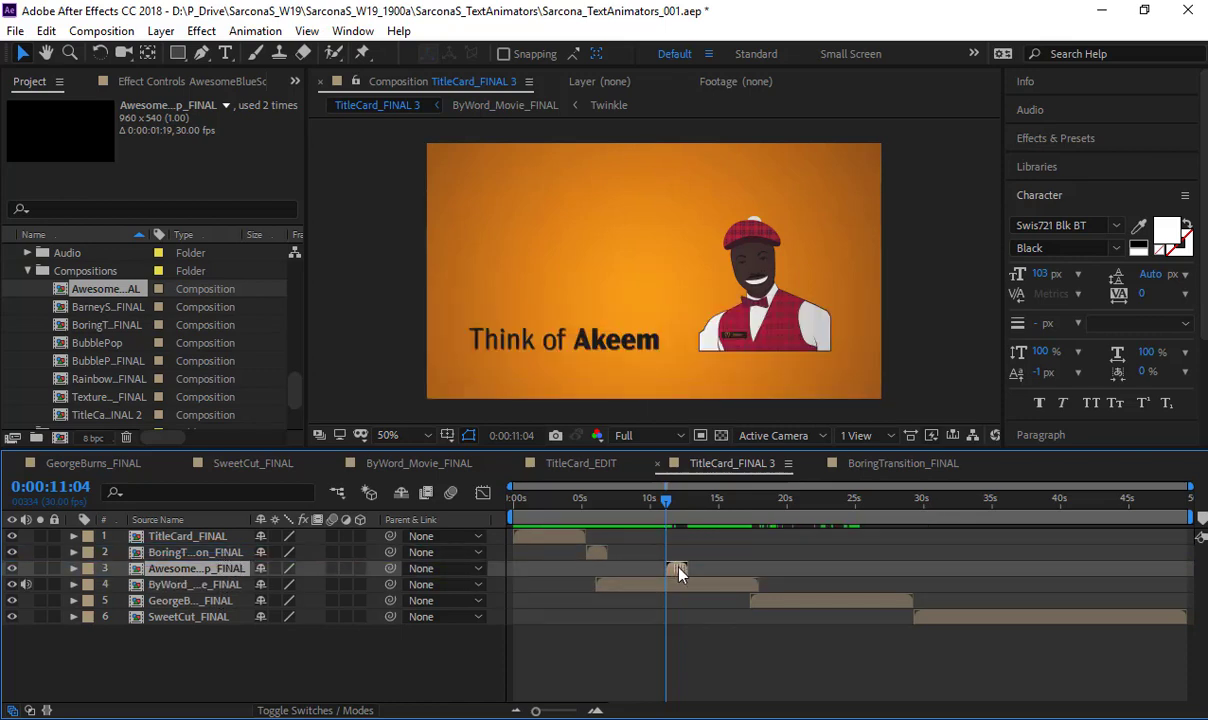
Trim the end of ByWord_Movie_FINAL at 0:00:12:01 under the blue transition and move GeorgeBurns_FINAL to start there
left_click(678, 508)
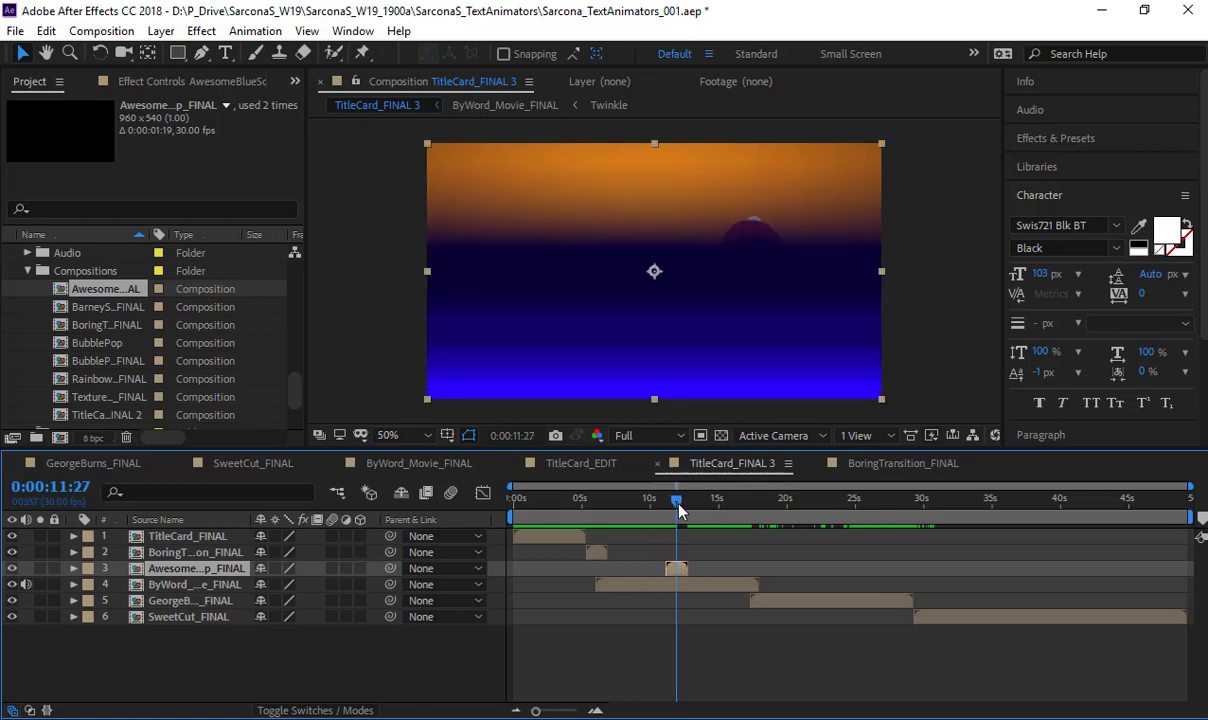
left_click_drag(678, 510, 680, 510)
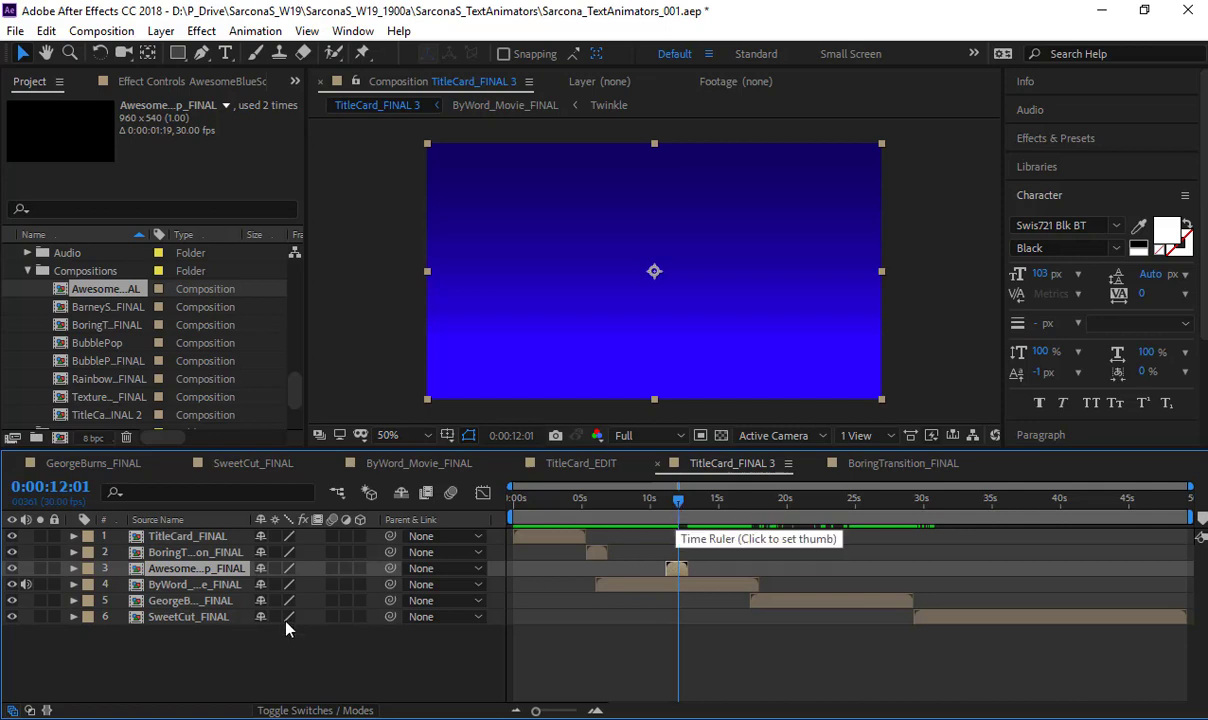
left_click(205, 585)
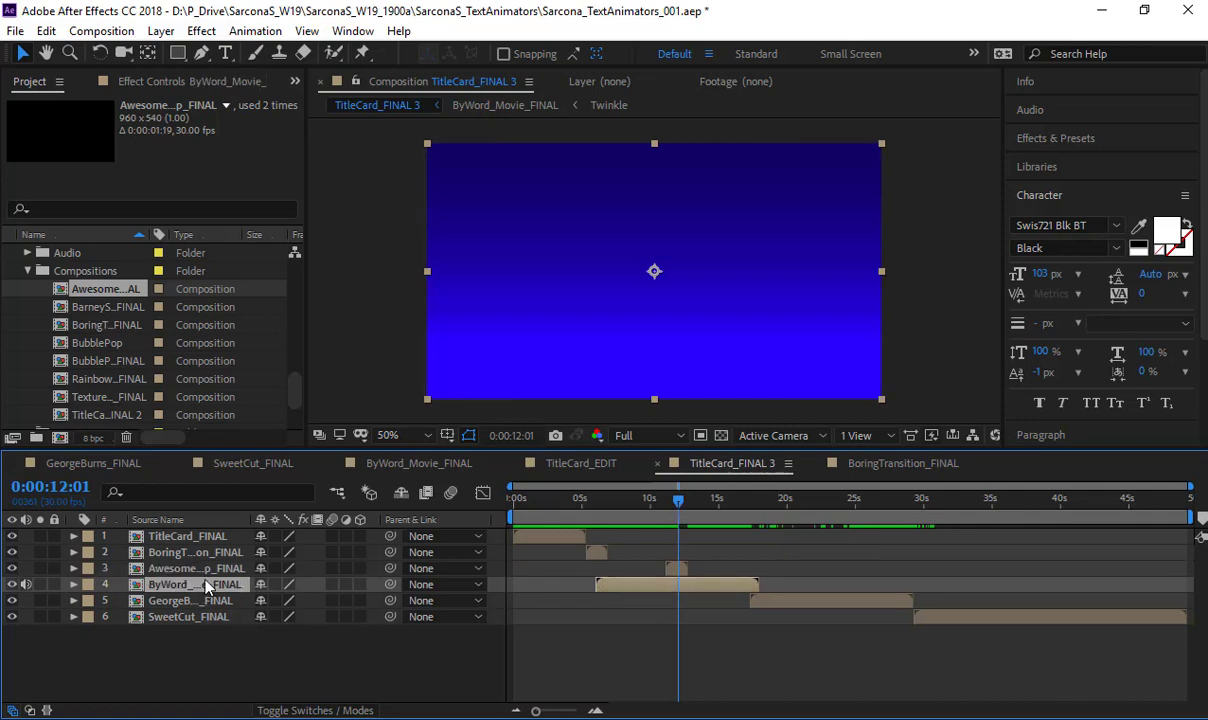
key("alt+bracketright")
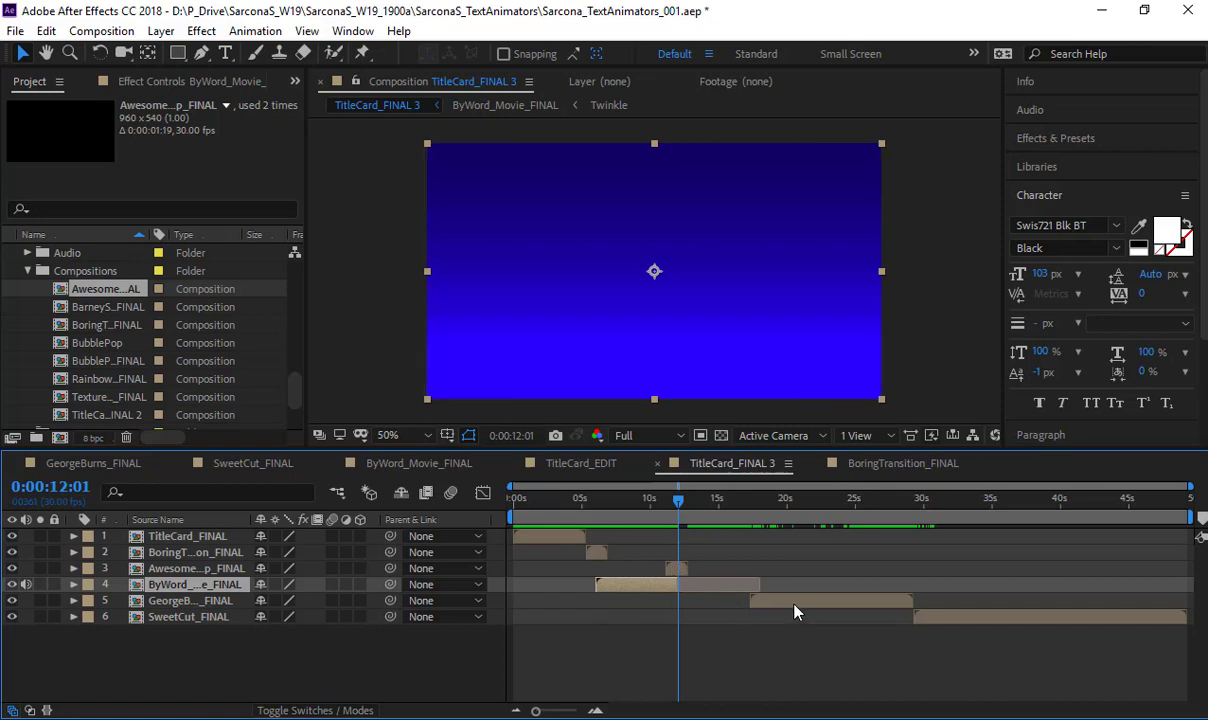
left_click_drag(795, 612, 715, 612)
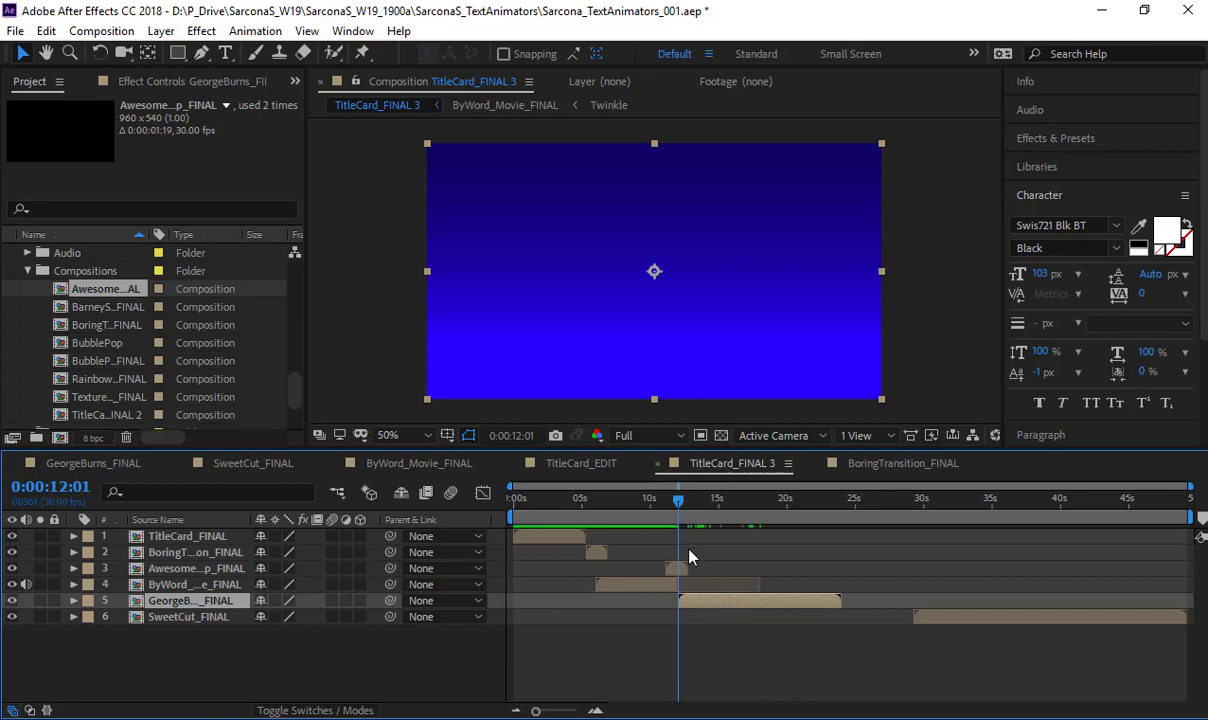
mouse_move(683, 507)
left_mouse_down()
mouse_move(667, 507)
mouse_move(722, 520)
mouse_move(680, 518)
left_mouse_up()
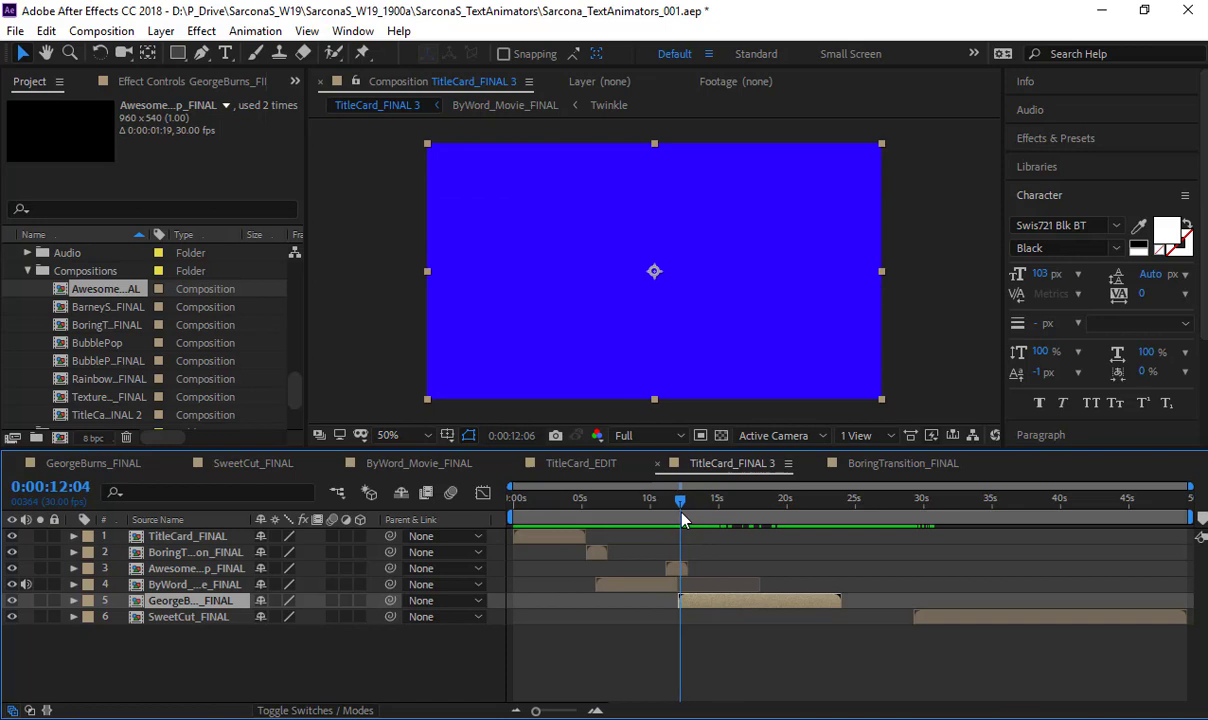
Open the GeorgeBurns_FINAL composition, collapse the quote layer's properties, and delete the hidden dashed-line text layer
double_click(188, 603)
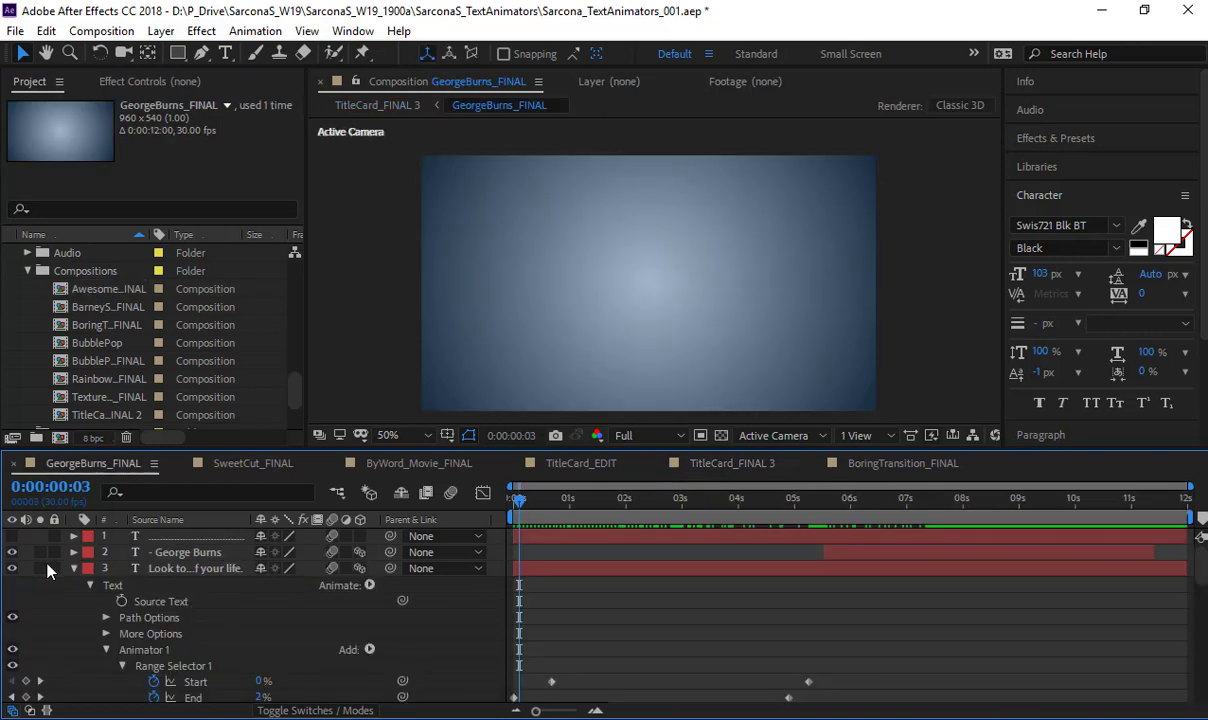
left_click(74, 569)
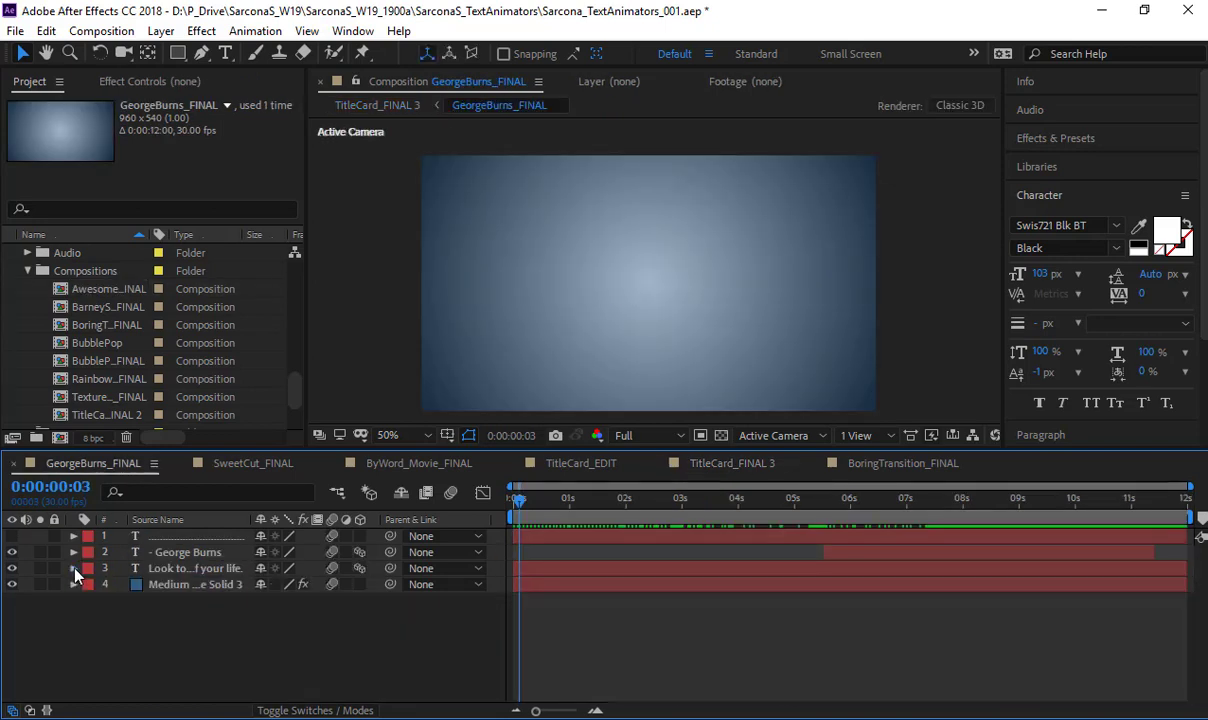
left_click(196, 537)
key("Delete")
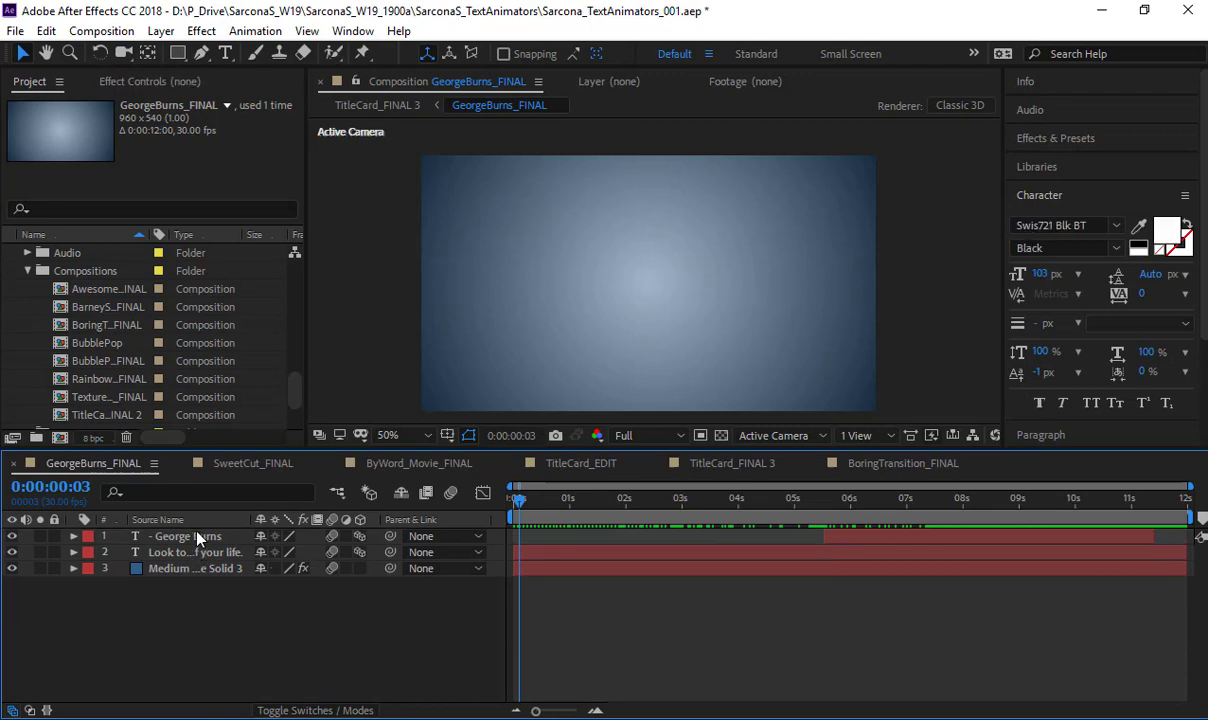
Shift the George Burns and quote text layers together about half a second later, and return to TitleCard_FINAL 3
left_click(196, 537)
left_click(196, 552, "ctrl")
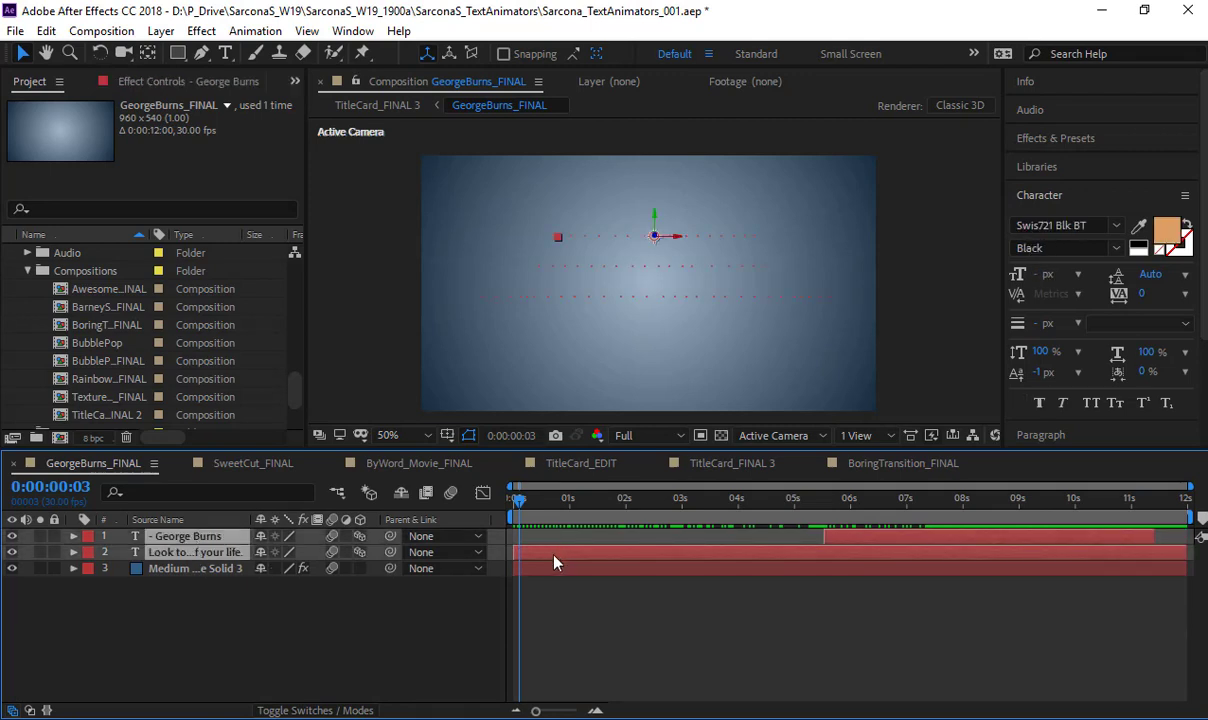
left_click_drag(554, 557, 578, 557)
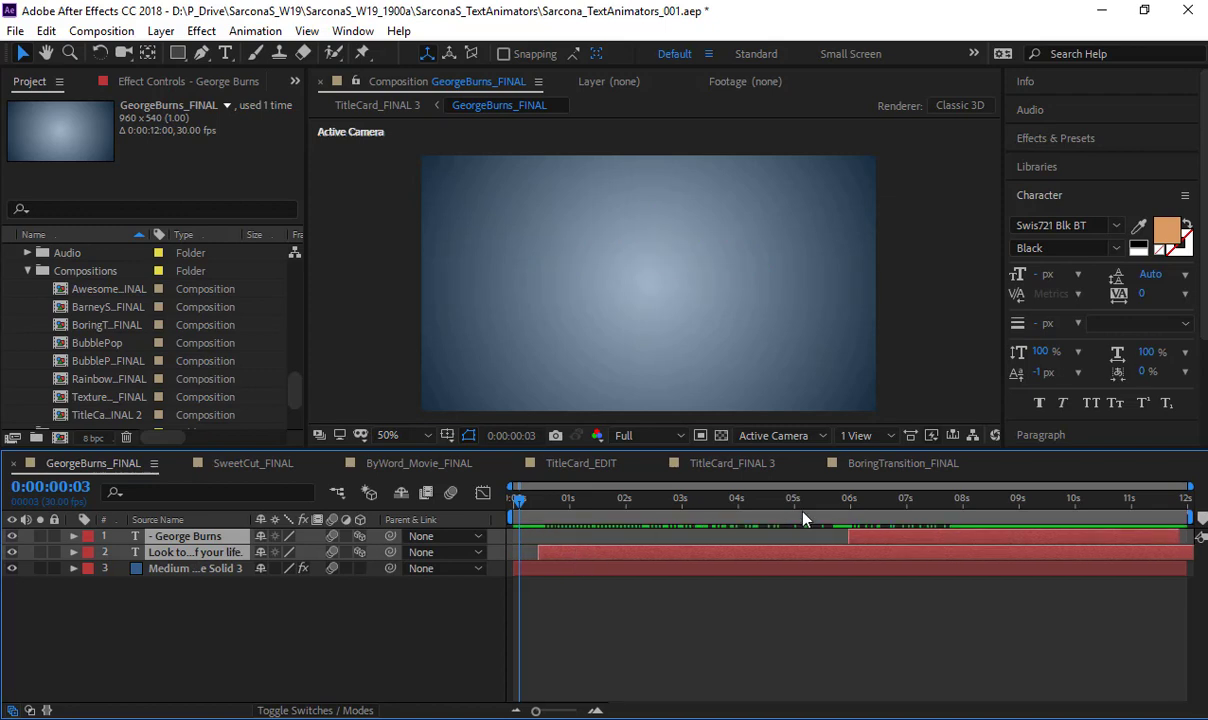
left_click(735, 465)
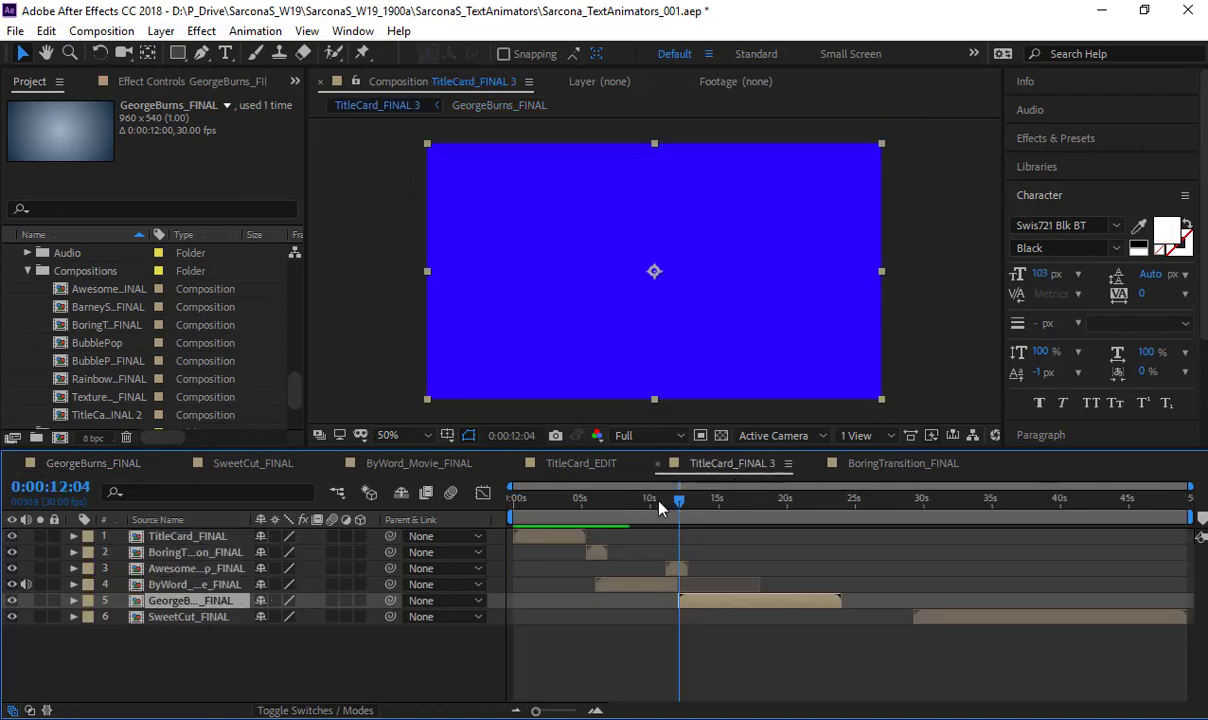
left_click(590, 464)
left_click(410, 463)
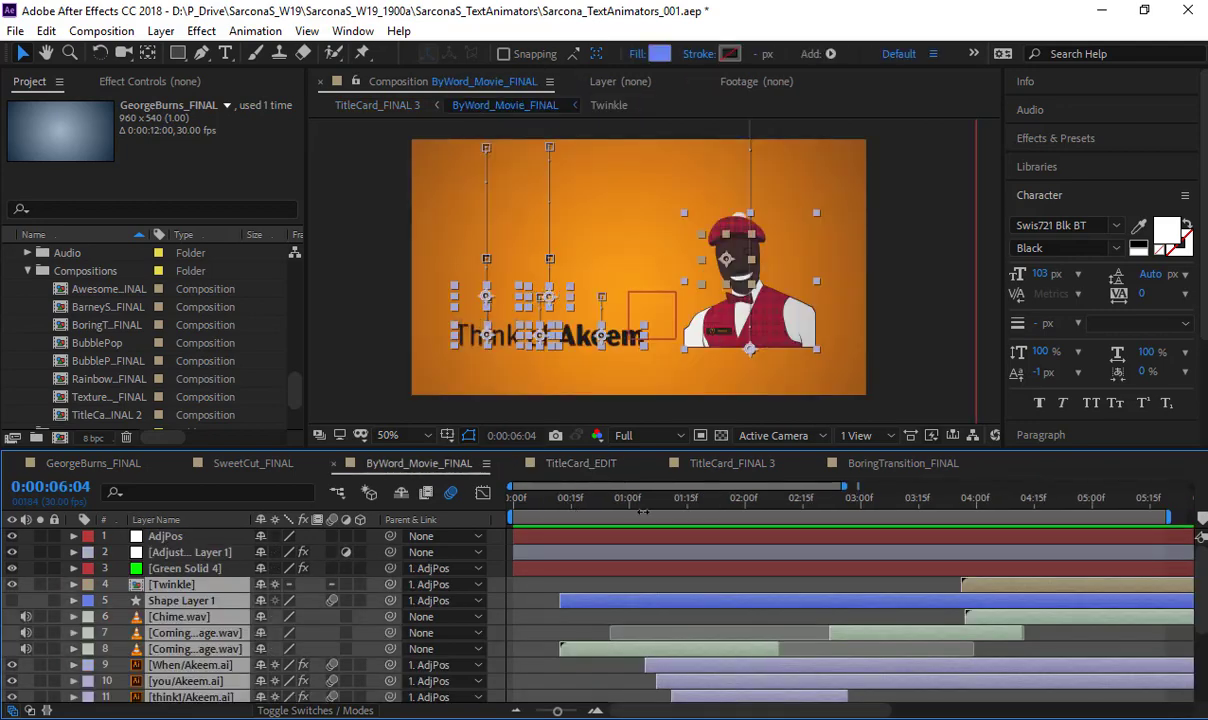
left_click(857, 470)
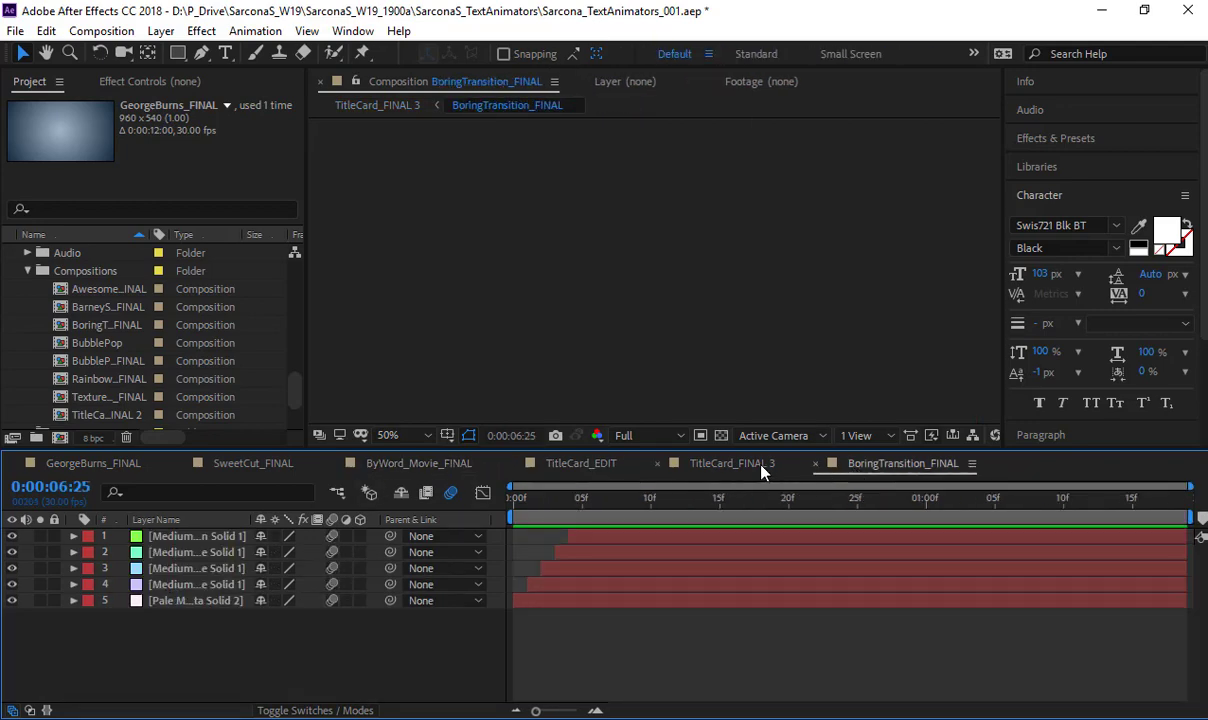
left_click(727, 471)
Add the TextureTrans_FINAL transition above GeorgeBurns_FINAL in TitleCard_FINAL 3 and start it at 0:00:20:07
mouse_move(682, 491)
left_mouse_down()
mouse_move(660, 500)
mouse_move(789, 517)
left_mouse_up()
scroll(92, 383, "down", 1)
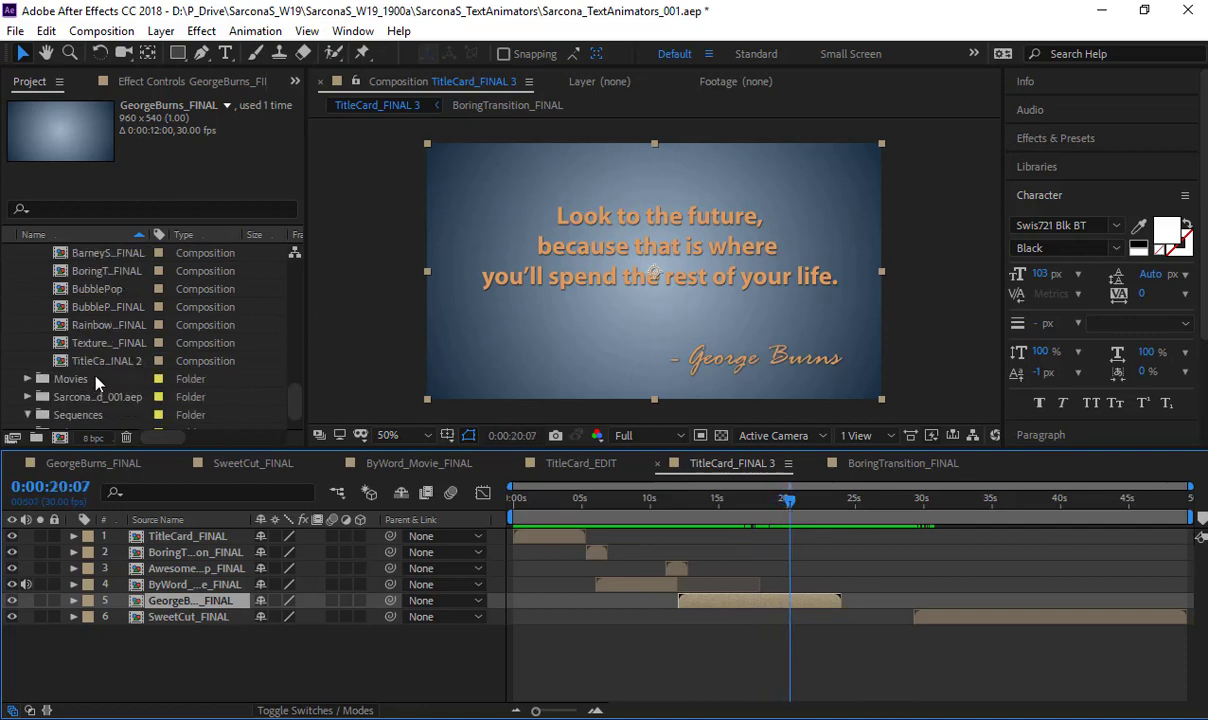
left_click(100, 344)
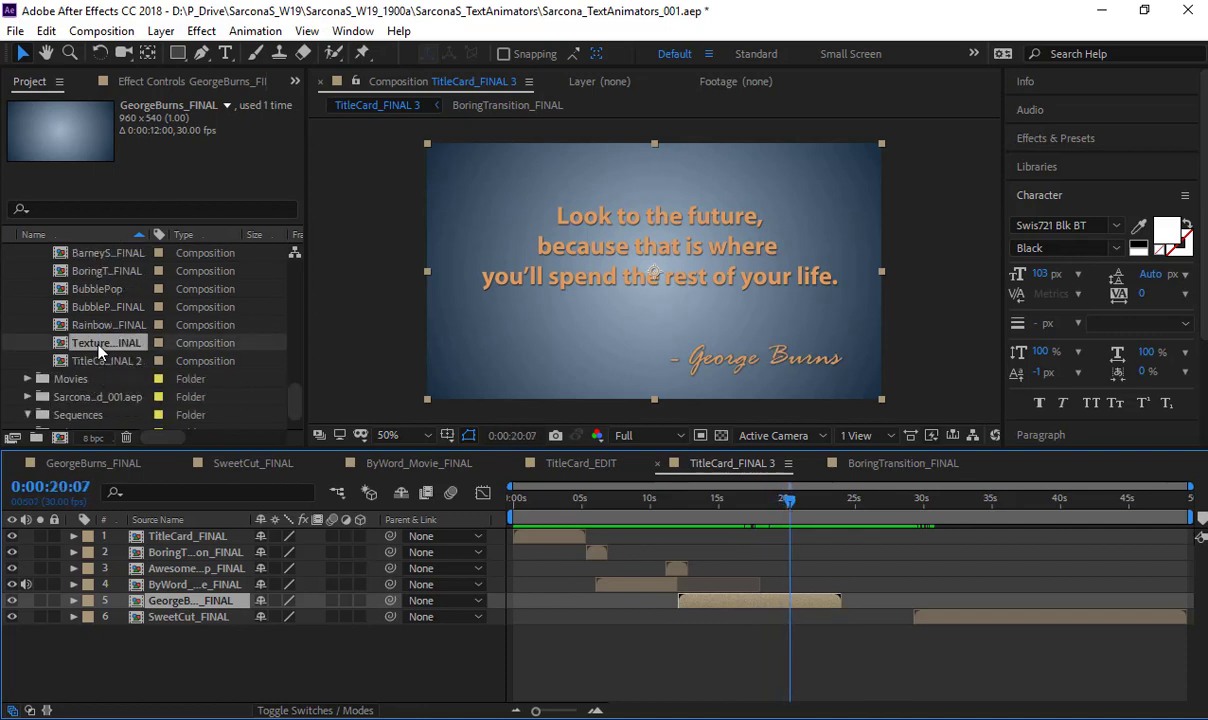
left_click_drag(100, 344, 205, 596)
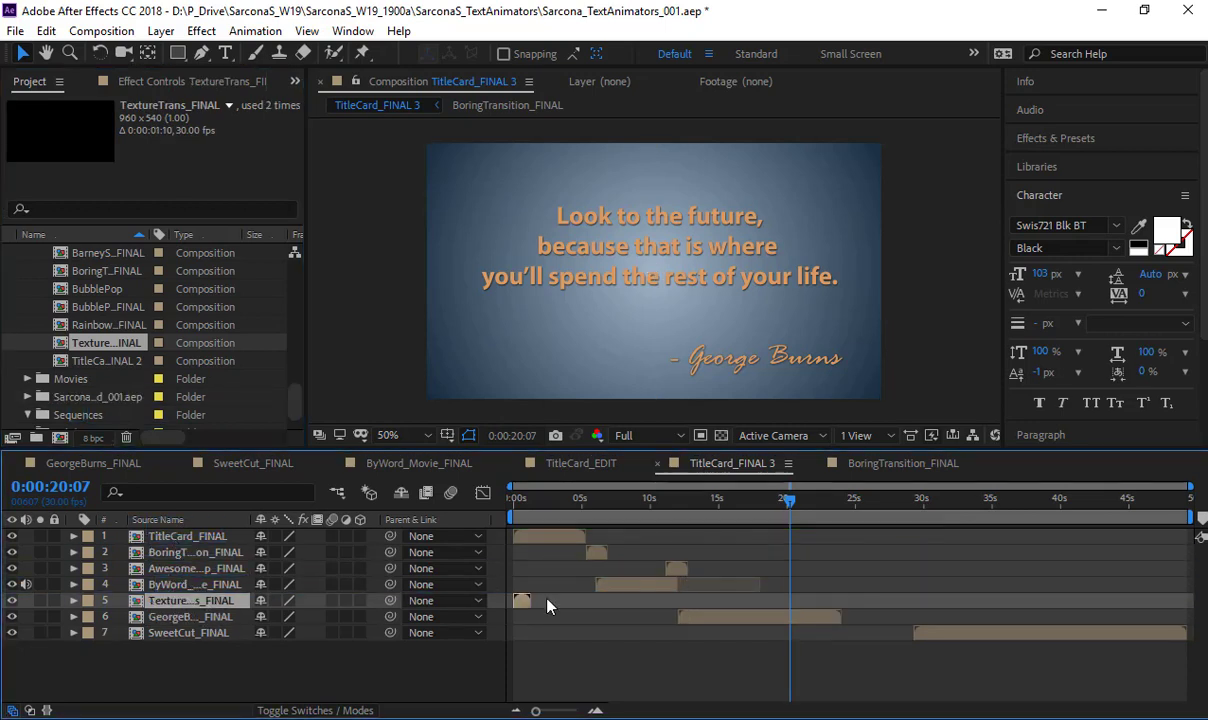
left_click_drag(524, 602, 800, 626)
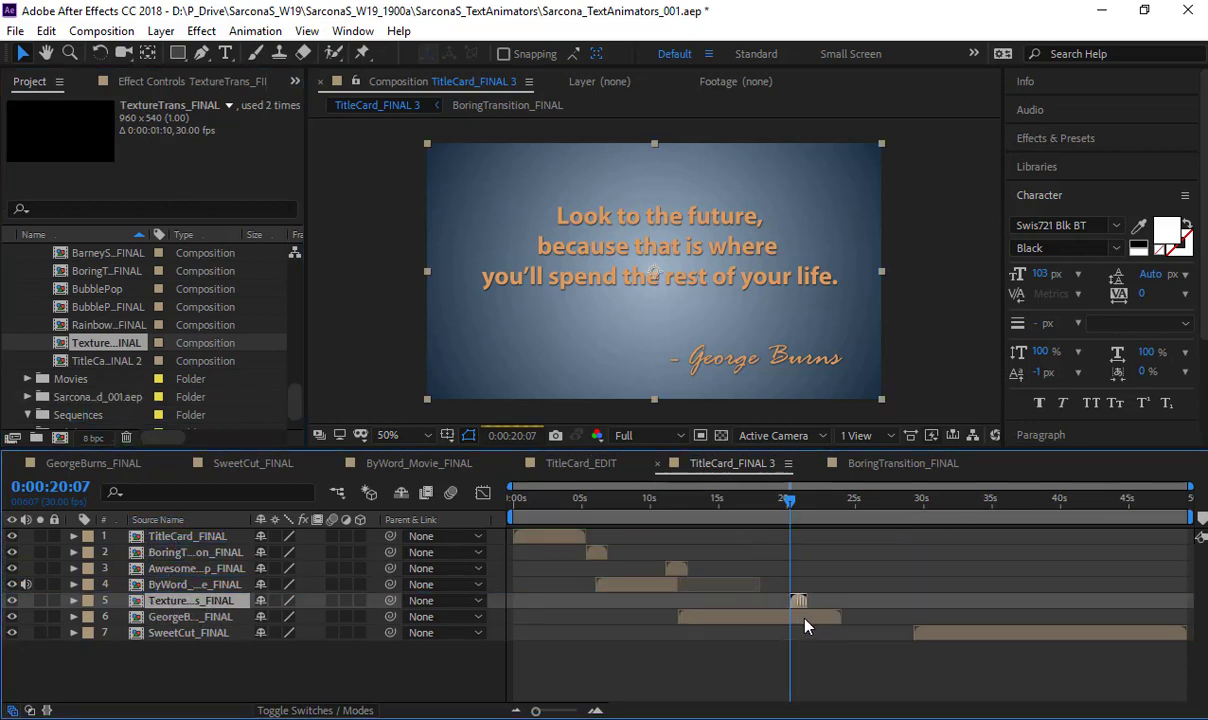
Trim the end of GeorgeBurns_FINAL at 0:00:20:25 under the texture transition and move SweetCut_FINAL to start there
left_click_drag(790, 505, 799, 507)
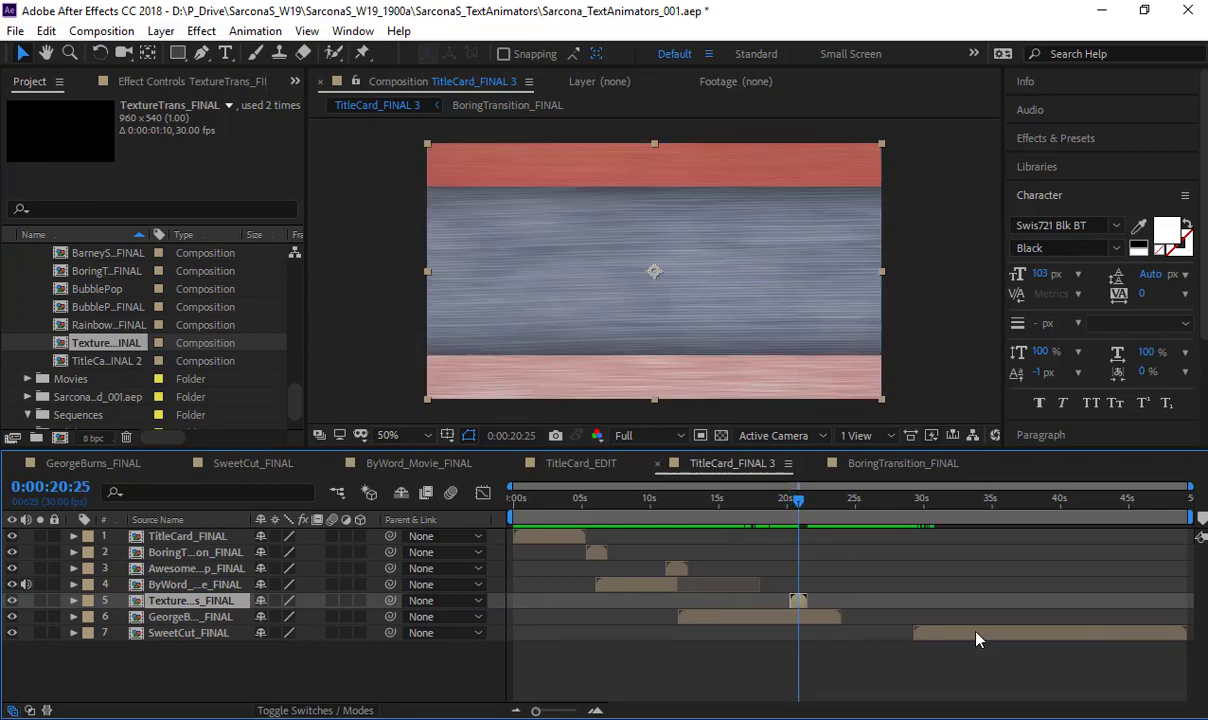
left_click(815, 618)
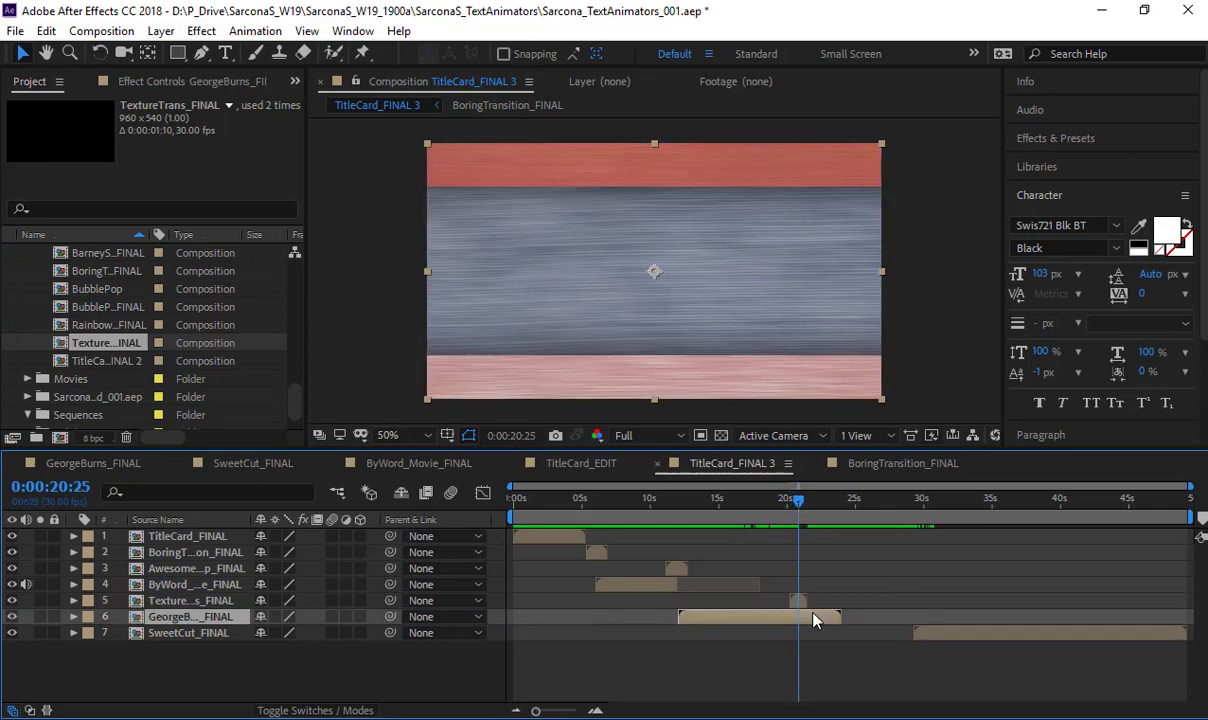
left_click_drag(943, 634, 826, 631)
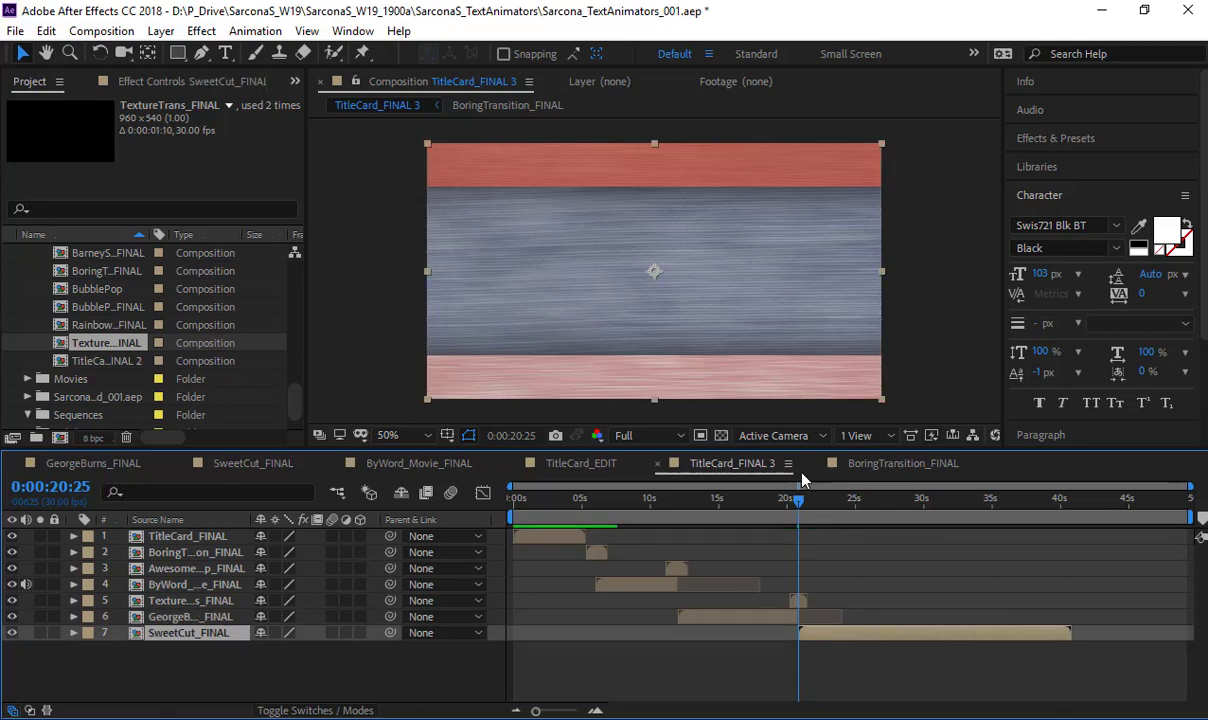
mouse_move(802, 508)
left_mouse_down()
mouse_move(818, 510)
mouse_move(803, 510)
left_mouse_up()
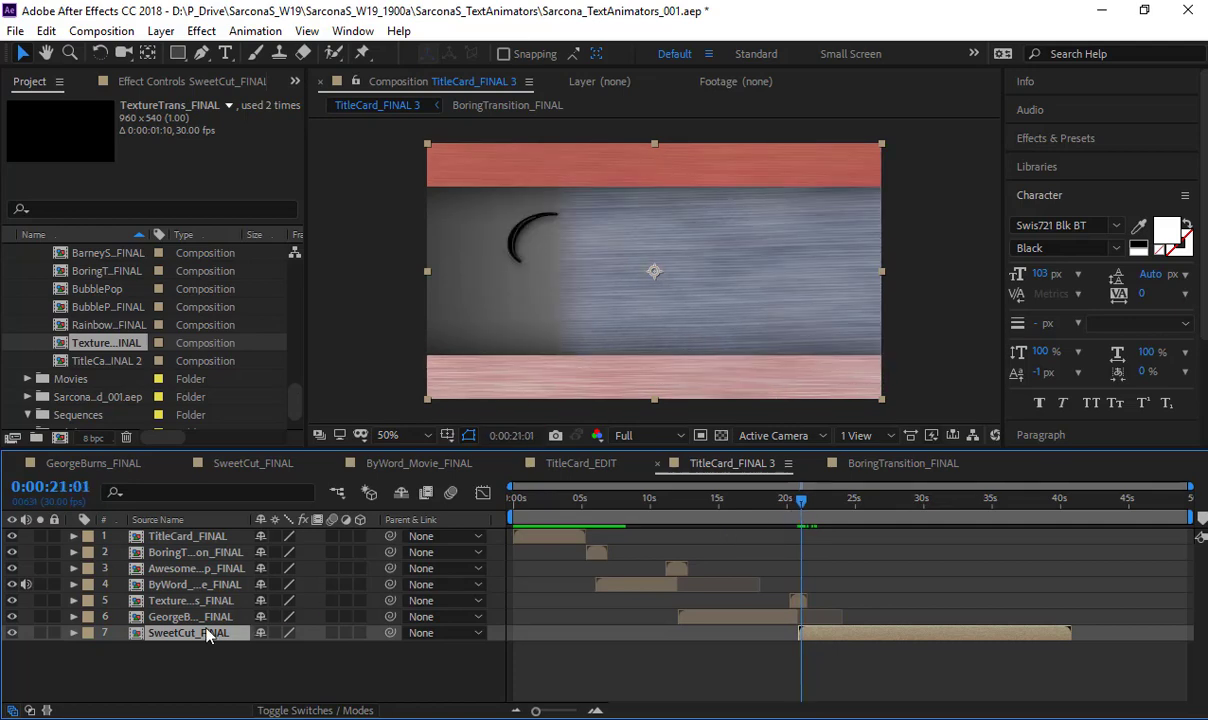
Open SweetCut_FINAL and shift TrapcodeWrite, Medium Solid 7 and the SWEET layer below them to start at 0:00:00:12
double_click(195, 633)
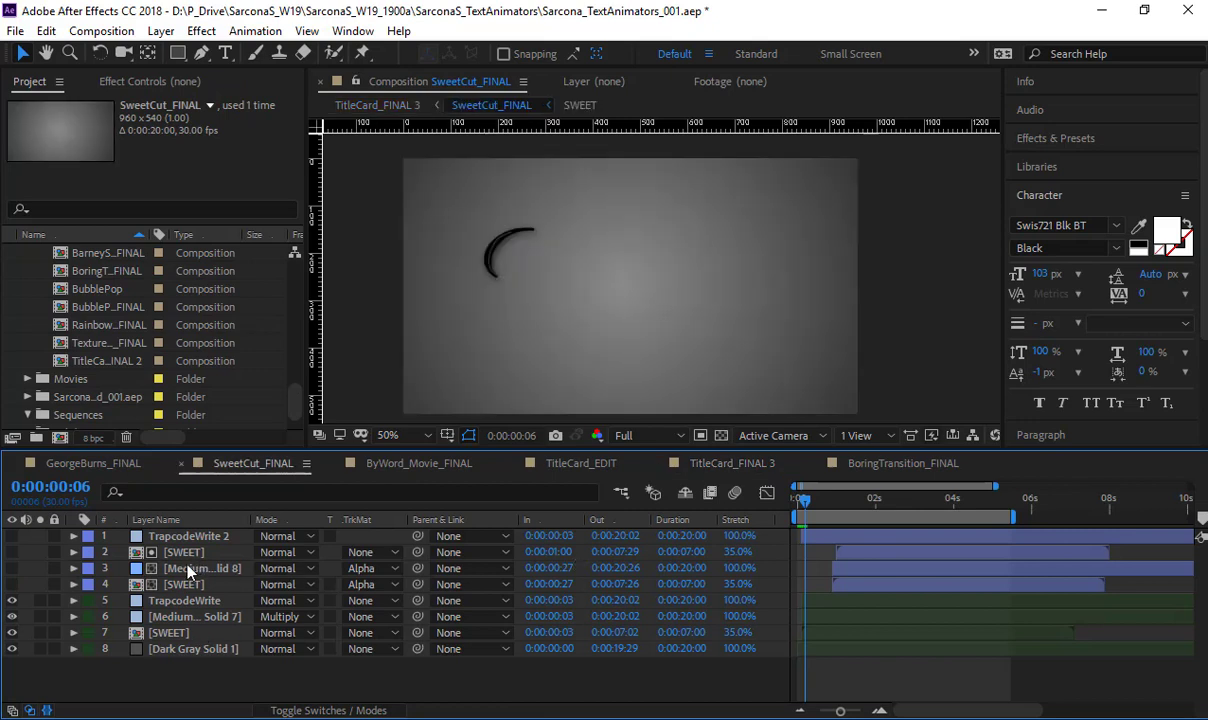
left_click(186, 603)
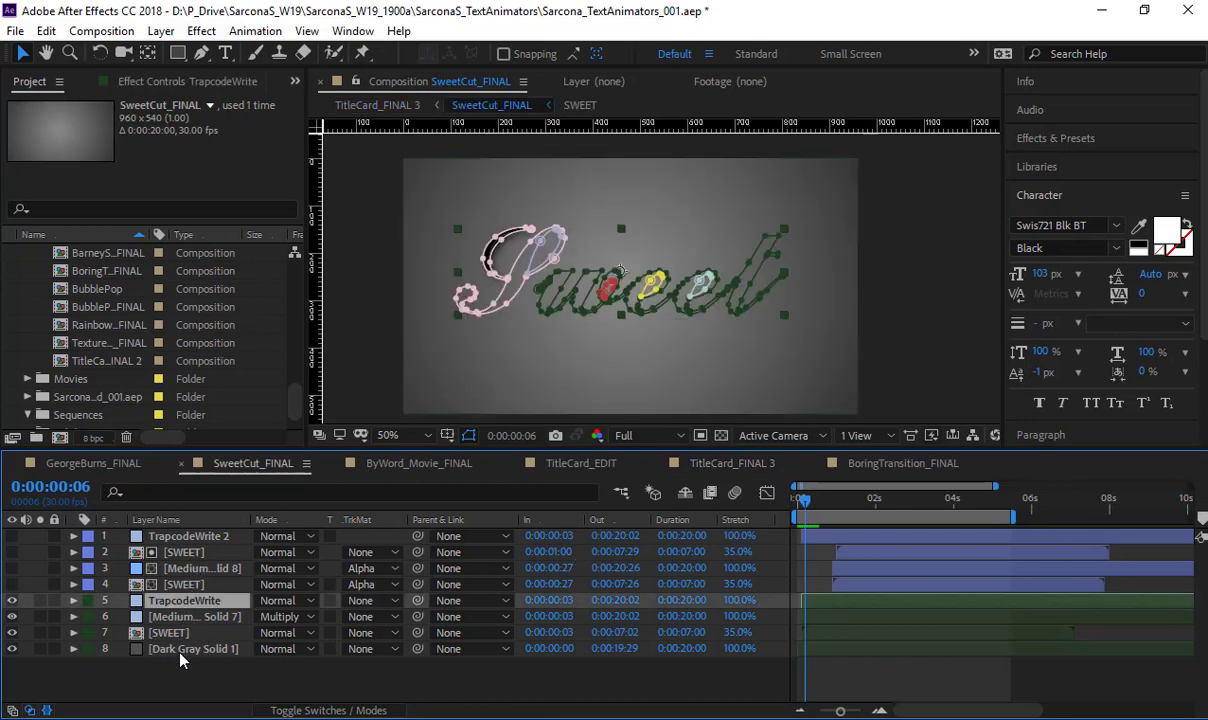
left_click(183, 649, "shift")
left_click(200, 649, "ctrl")
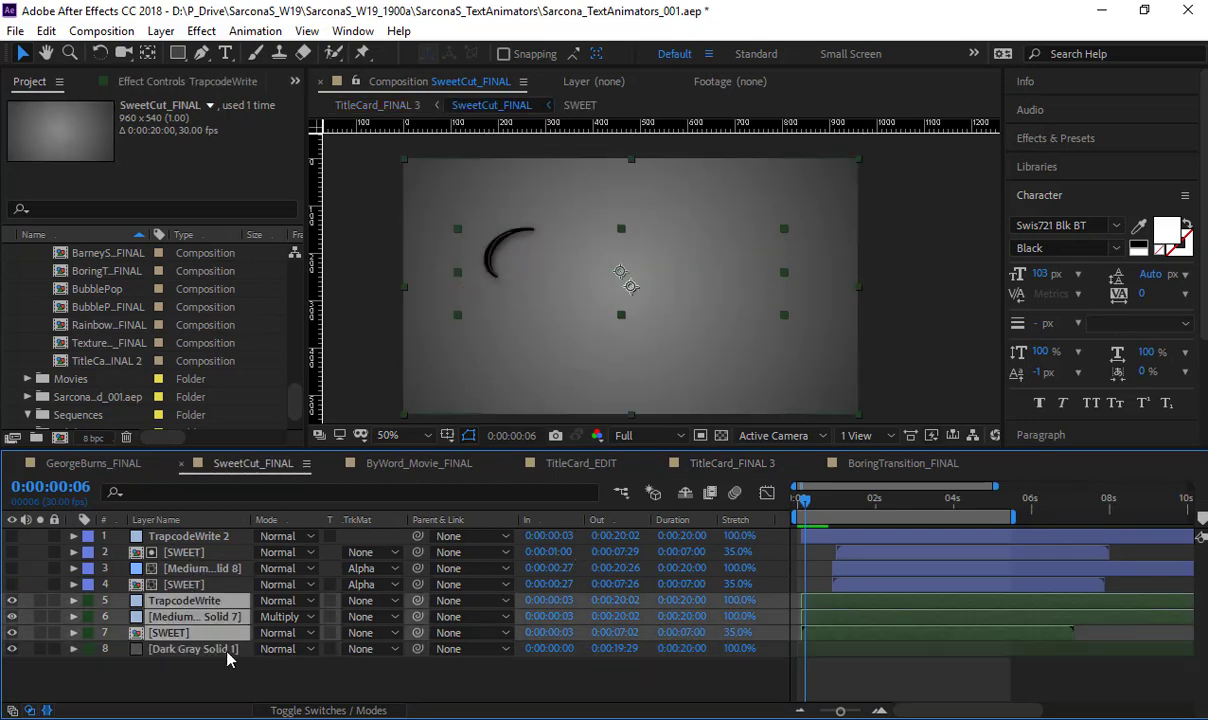
left_click_drag(817, 610, 830, 610)
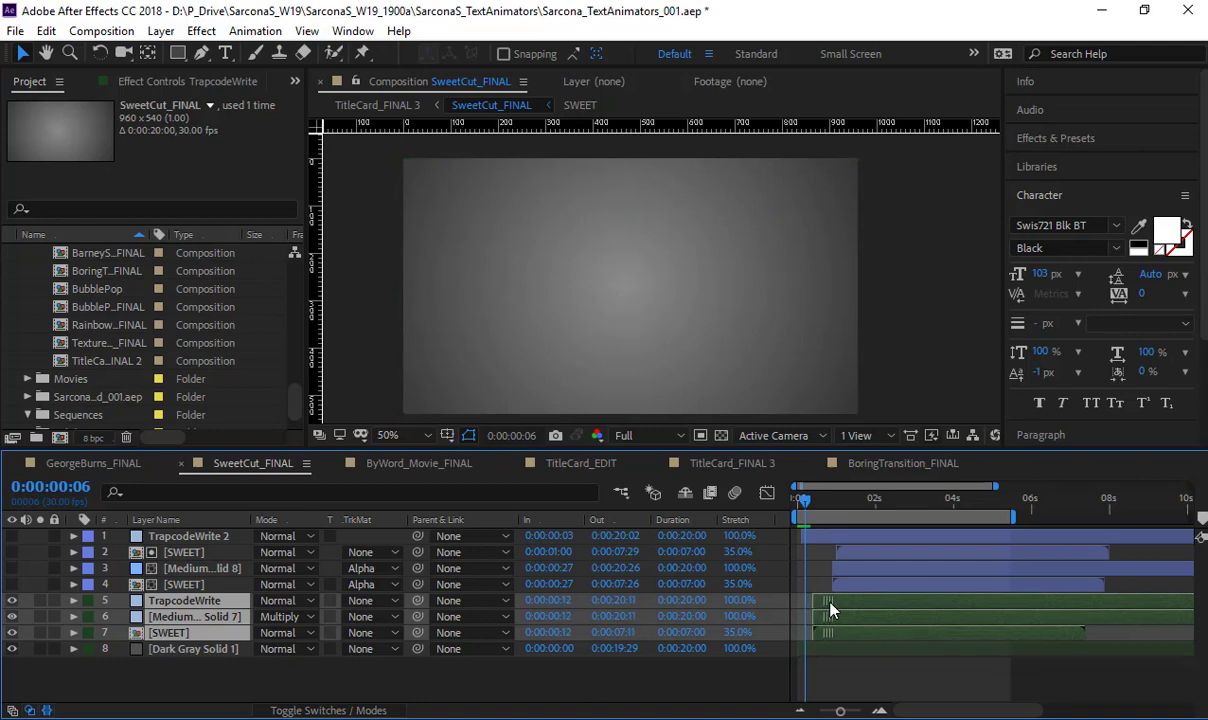
Return to TitleCard_FINAL 3 and scrub through the texture transition to check when the SweetCut handwriting starts
left_click(731, 463)
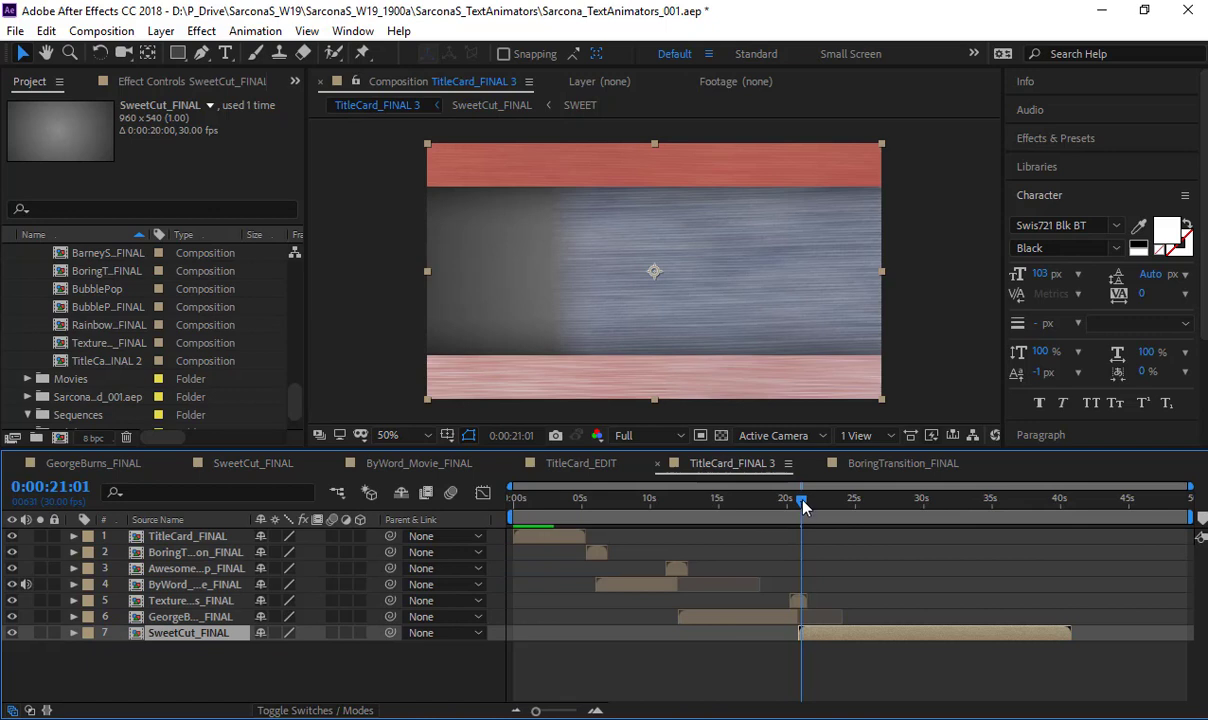
left_click_drag(808, 503, 808, 503)
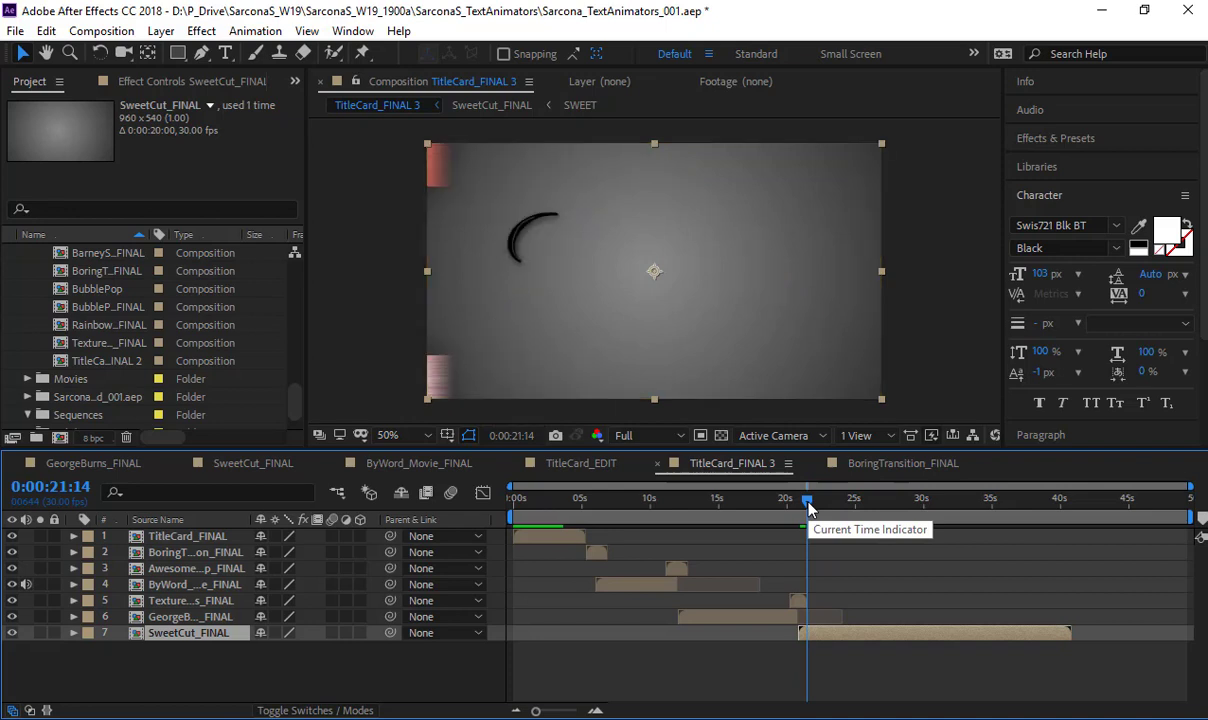
left_click_drag(808, 508, 812, 508)
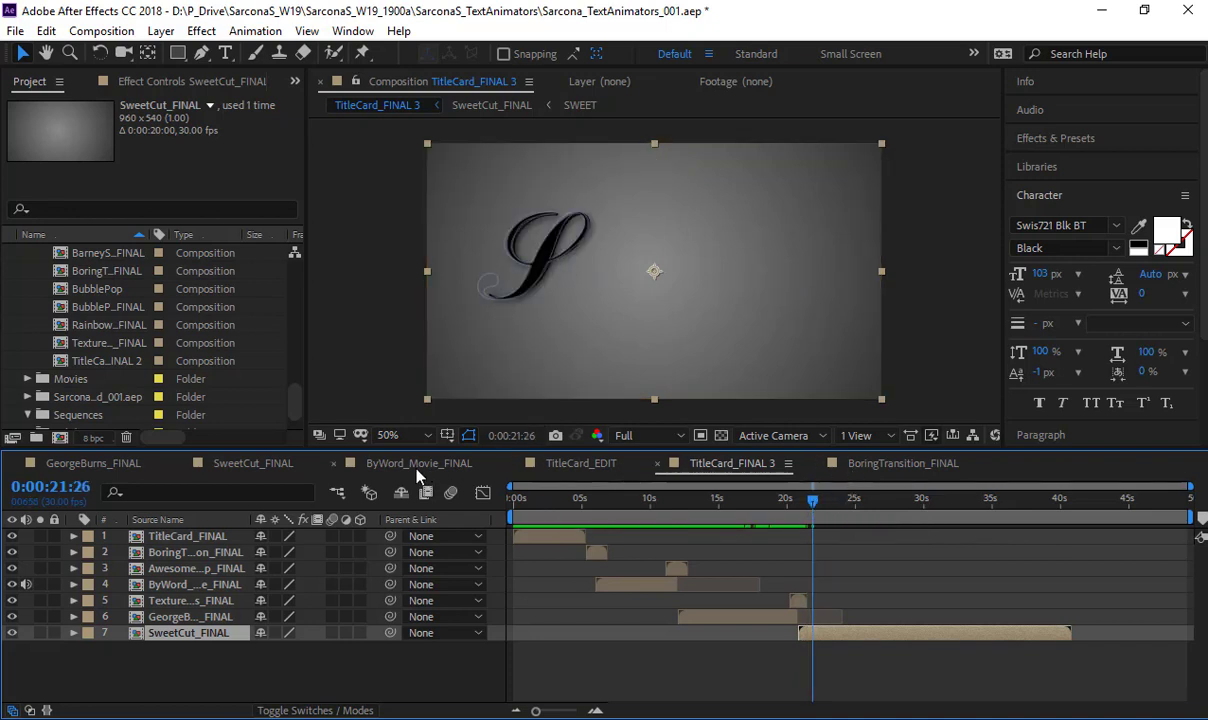
In SweetCut_FINAL, shift TrapcodeWrite, Medium Solid 7 and the lowest SWEET layer to start at 0:00:00:24, and check the timing in TitleCard_FINAL 3
left_click(253, 463)
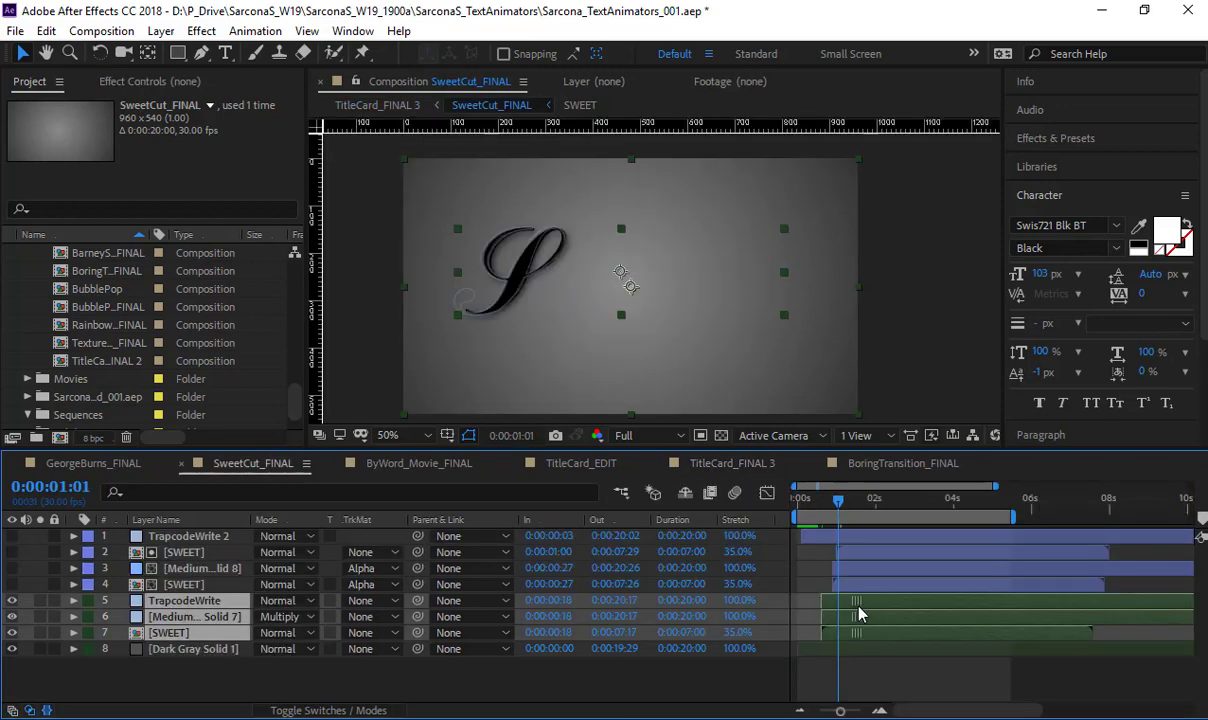
left_click_drag(858, 614, 865, 614)
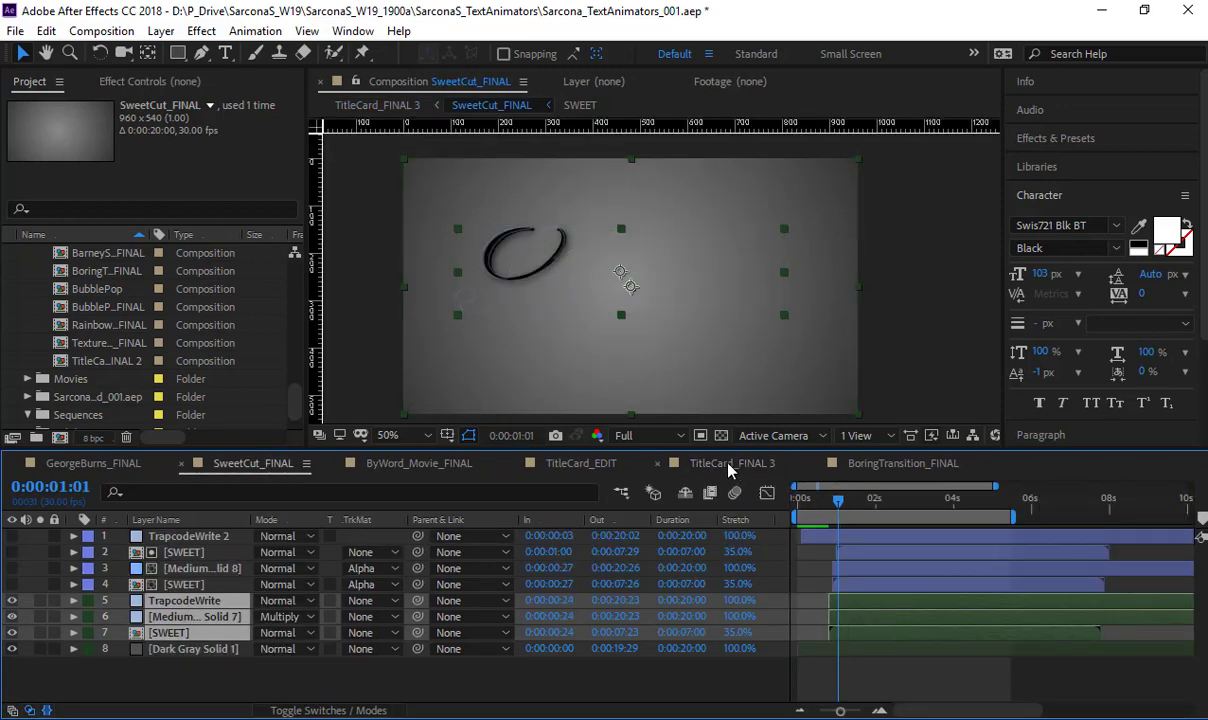
left_click(729, 470)
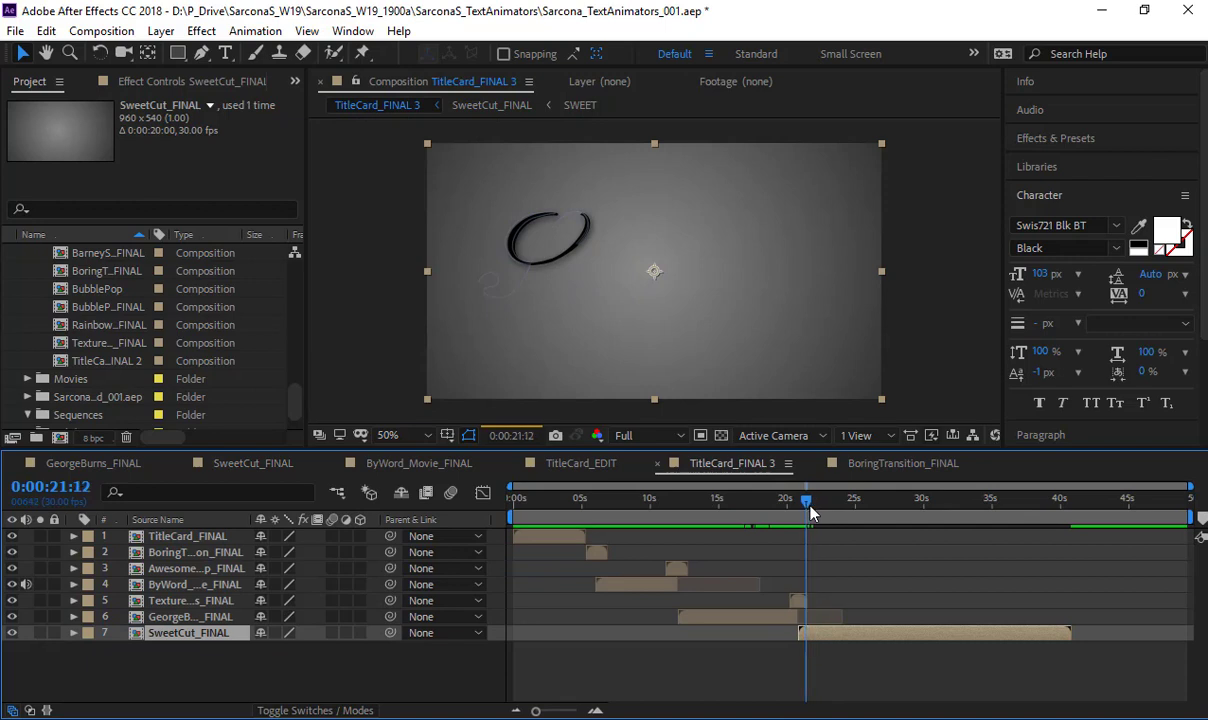
left_click(812, 512)
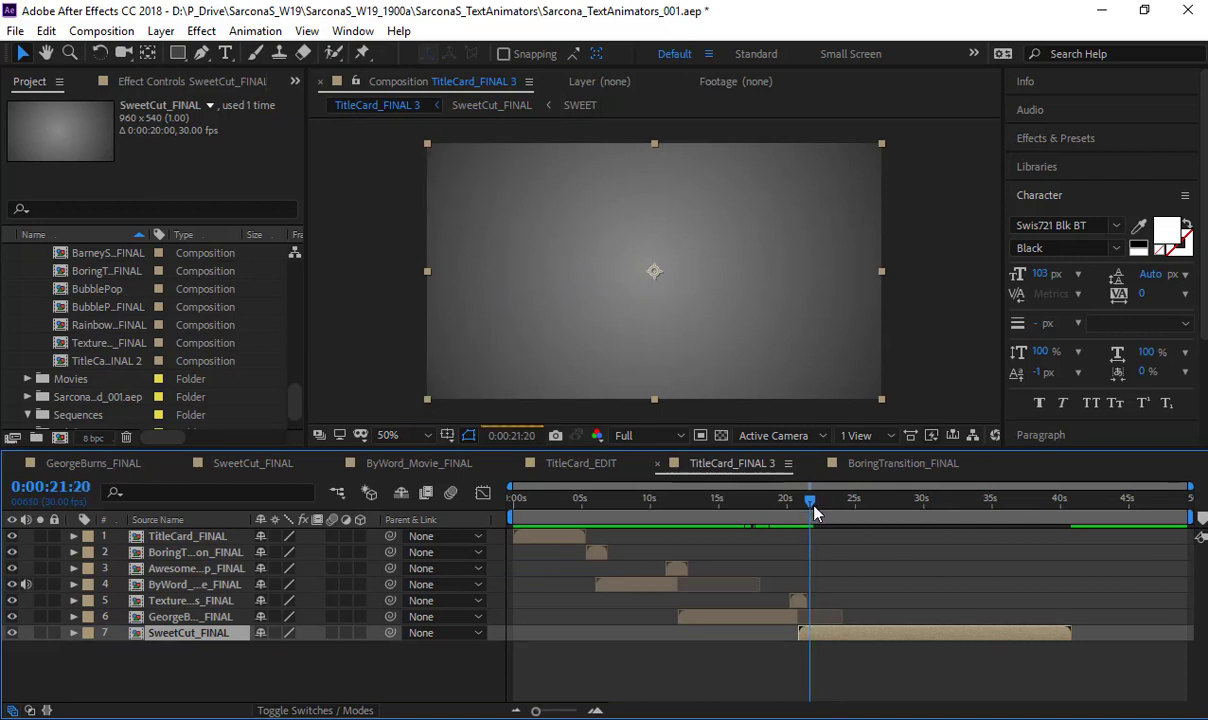
mouse_move(815, 512)
left_mouse_down()
mouse_move(804, 513)
mouse_move(815, 515)
left_mouse_up()
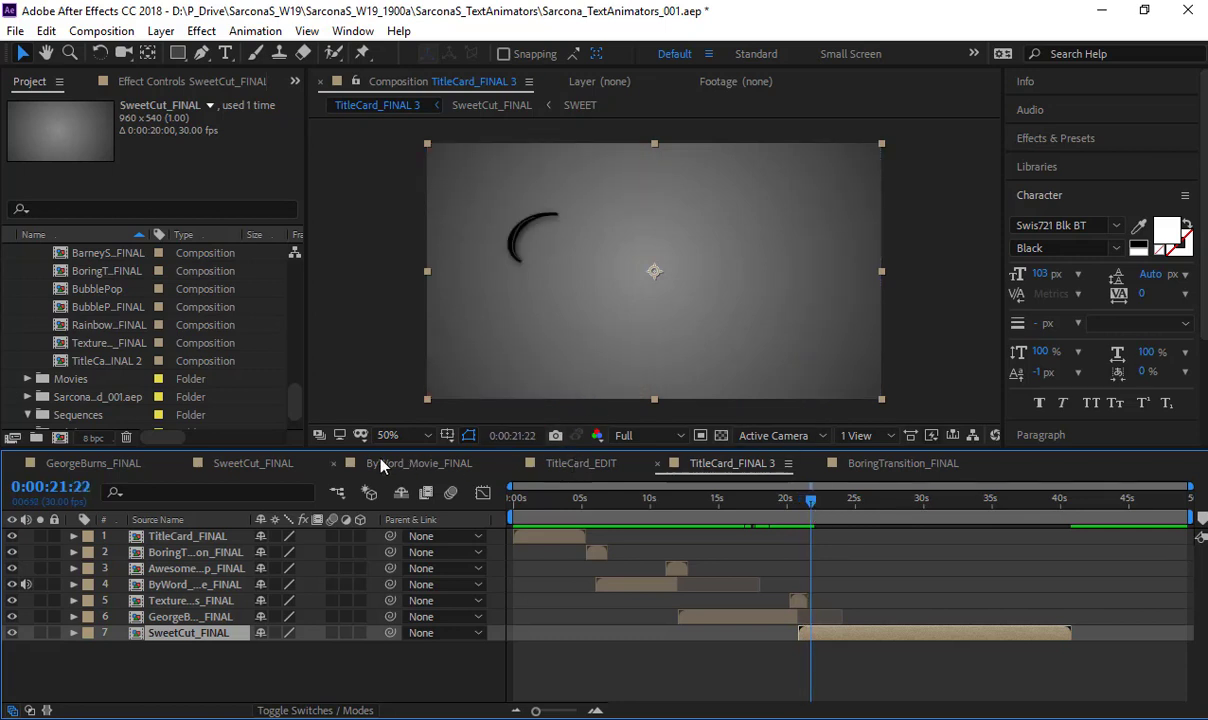
Delay the same three handwriting layers in SweetCut_FINAL slightly more and scrub the writing in TitleCard_FINAL 3 up to 0:00:23:18
left_click(289, 468)
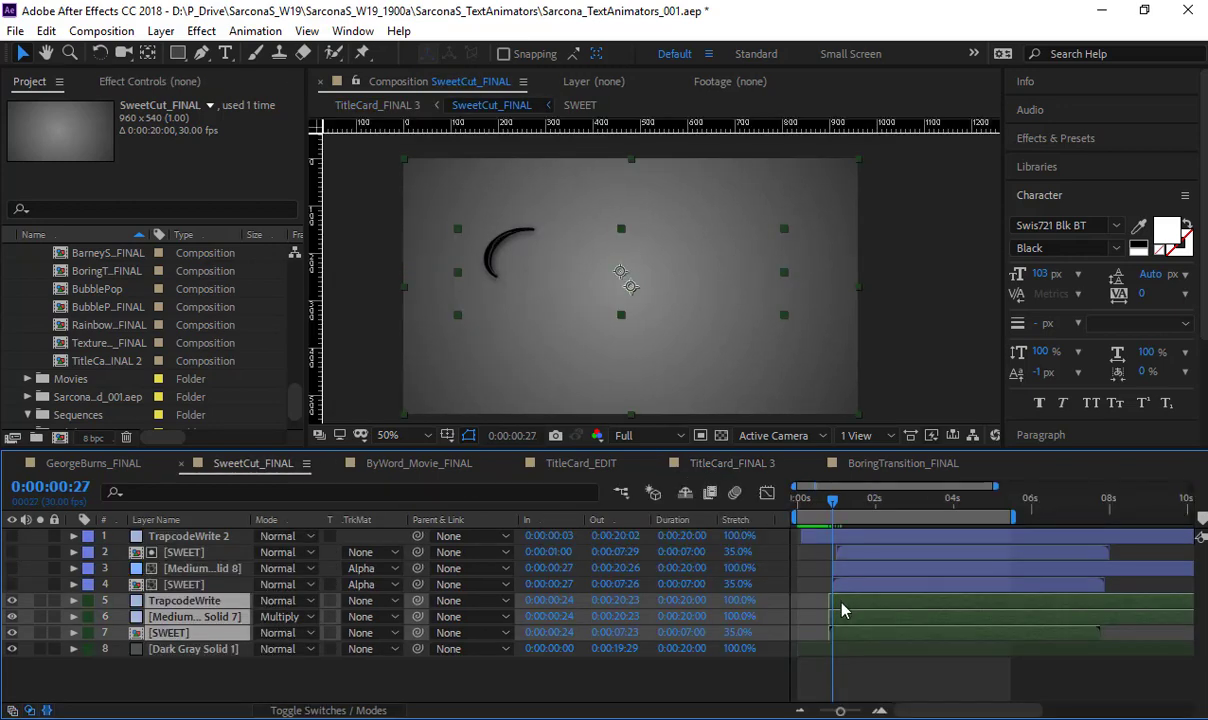
left_click(700, 463)
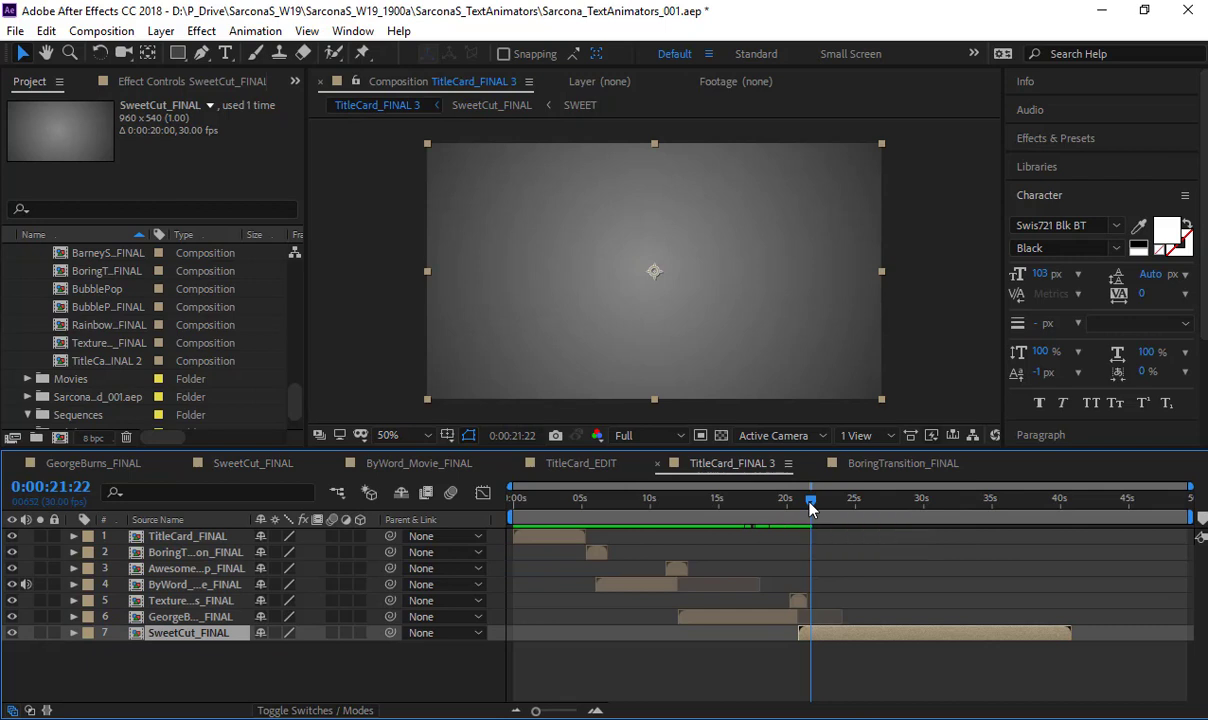
mouse_move(810, 509)
left_mouse_down()
mouse_move(930, 526)
mouse_move(838, 527)
left_mouse_up()
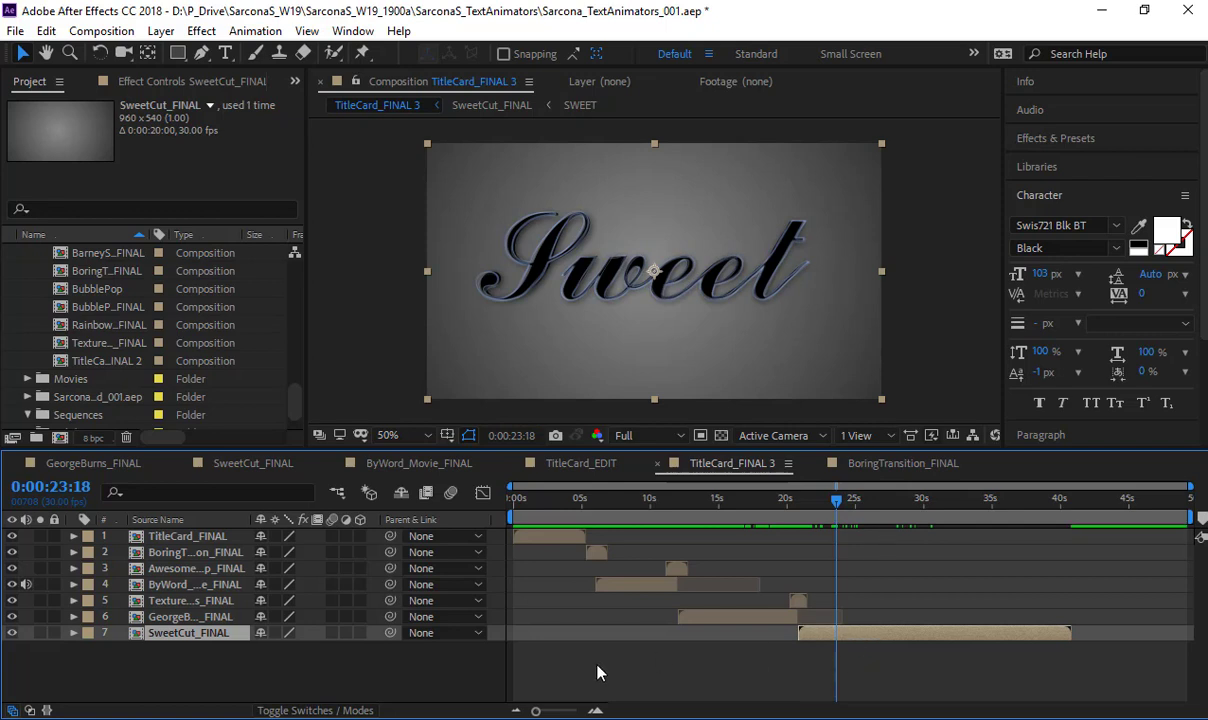
Add the BubblePopTrans_FINAL composition above SweetCut_FINAL in TitleCard_FINAL 3 and start it just after 0:00:23:18
scroll(116, 342, "up", 3)
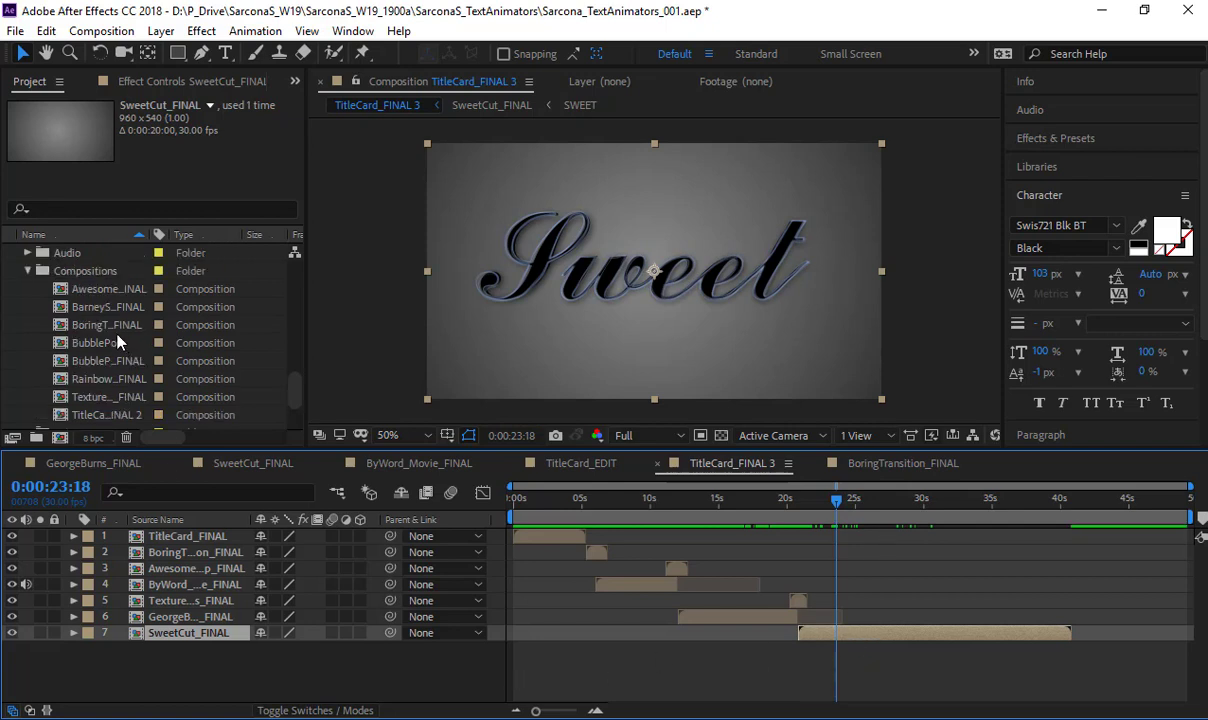
left_click_drag(108, 362, 178, 632)
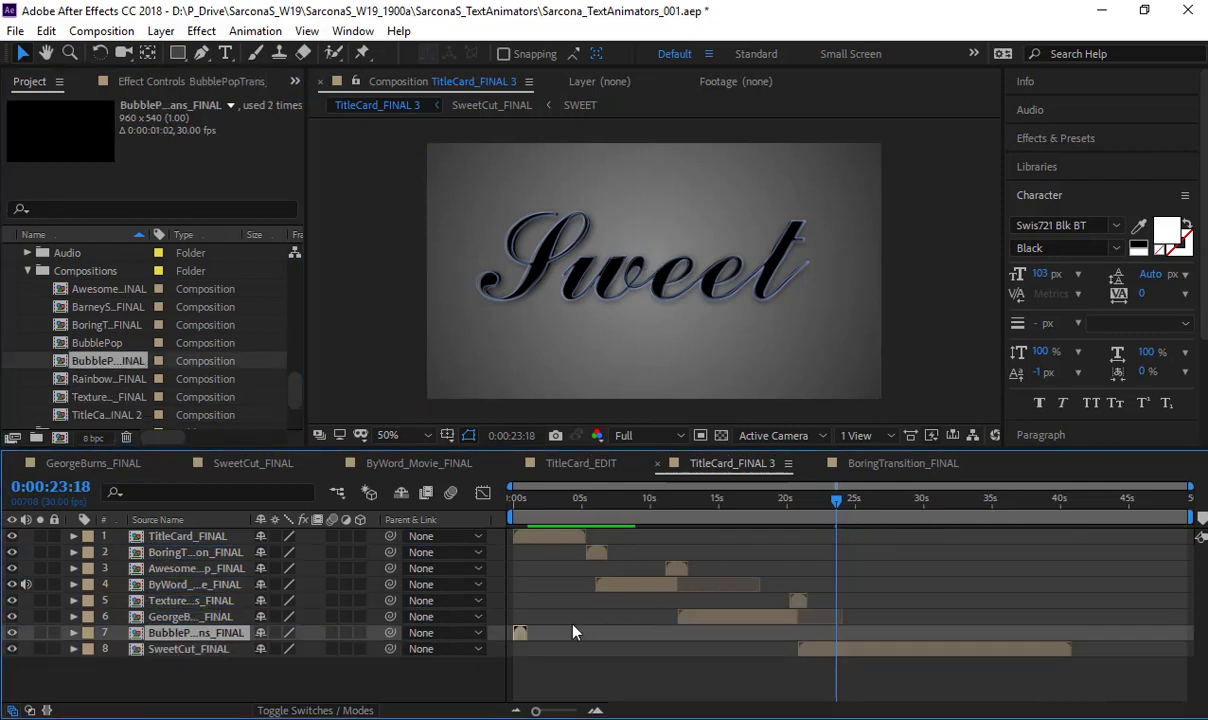
left_click_drag(520, 633, 843, 652)
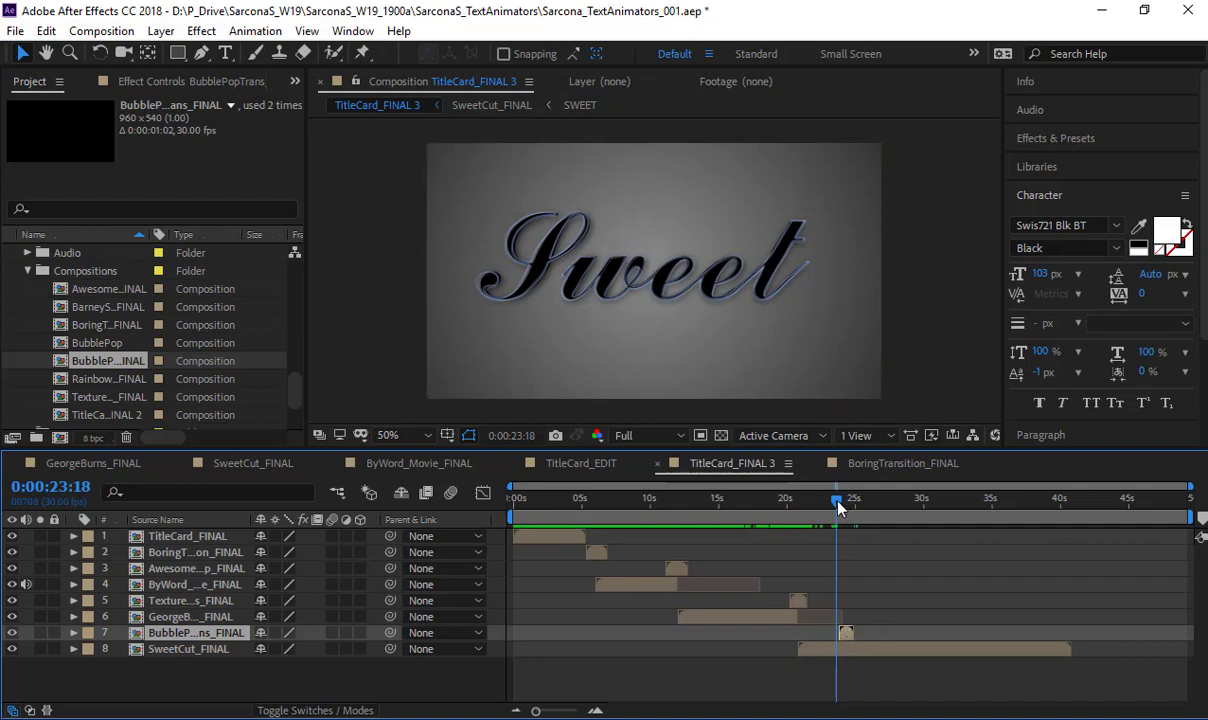
Trim the end of SweetCut_FINAL at 0:00:24:03, where the bubble transition covers the whole frame
left_click_drag(838, 508, 846, 508)
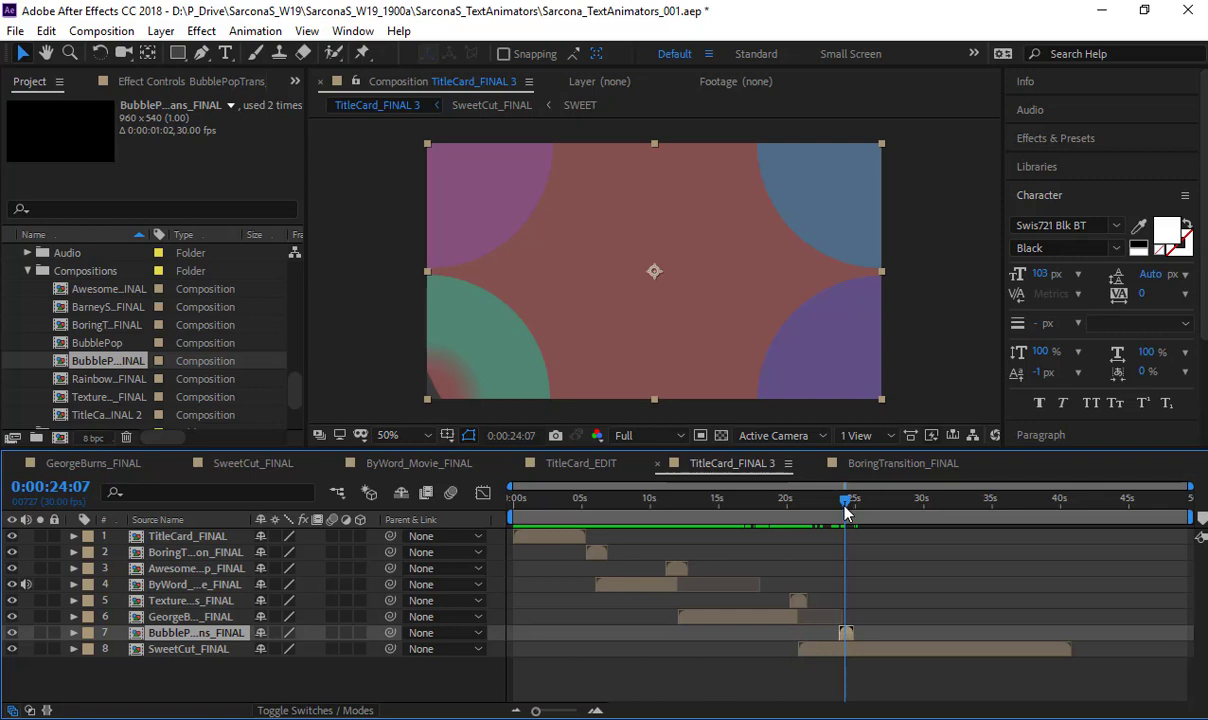
left_click_drag(846, 512, 843, 510)
left_click(903, 652)
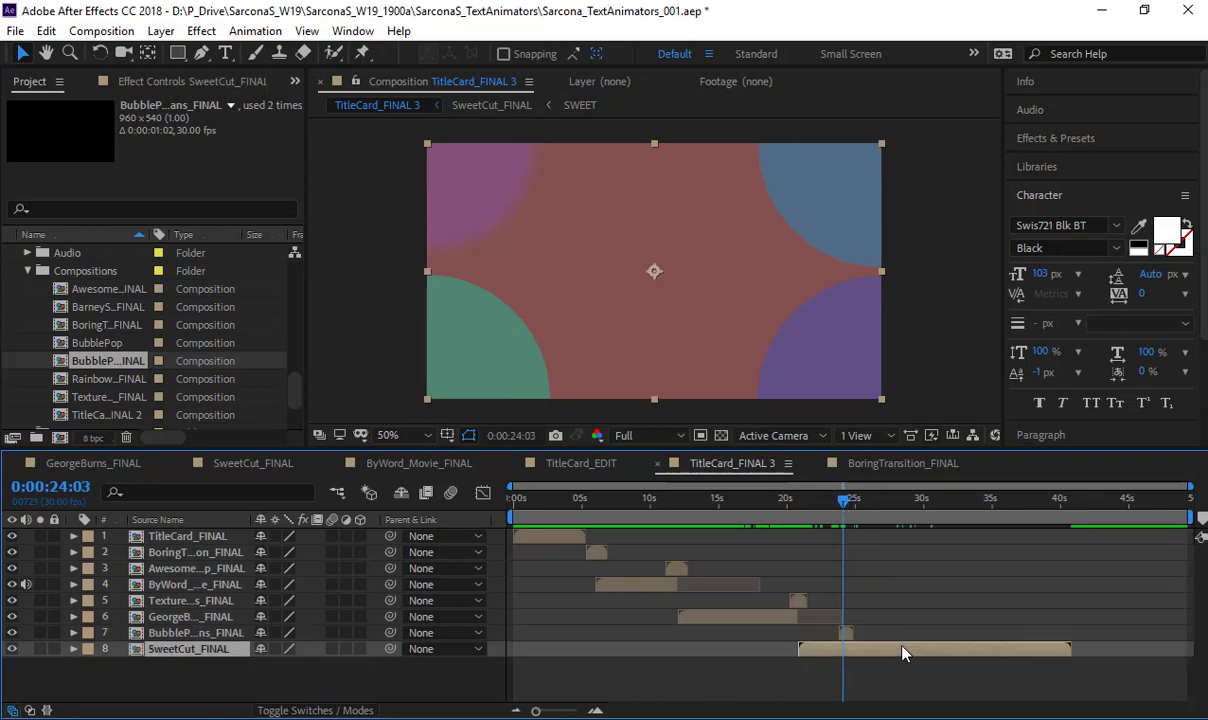
key("alt+bracketright")
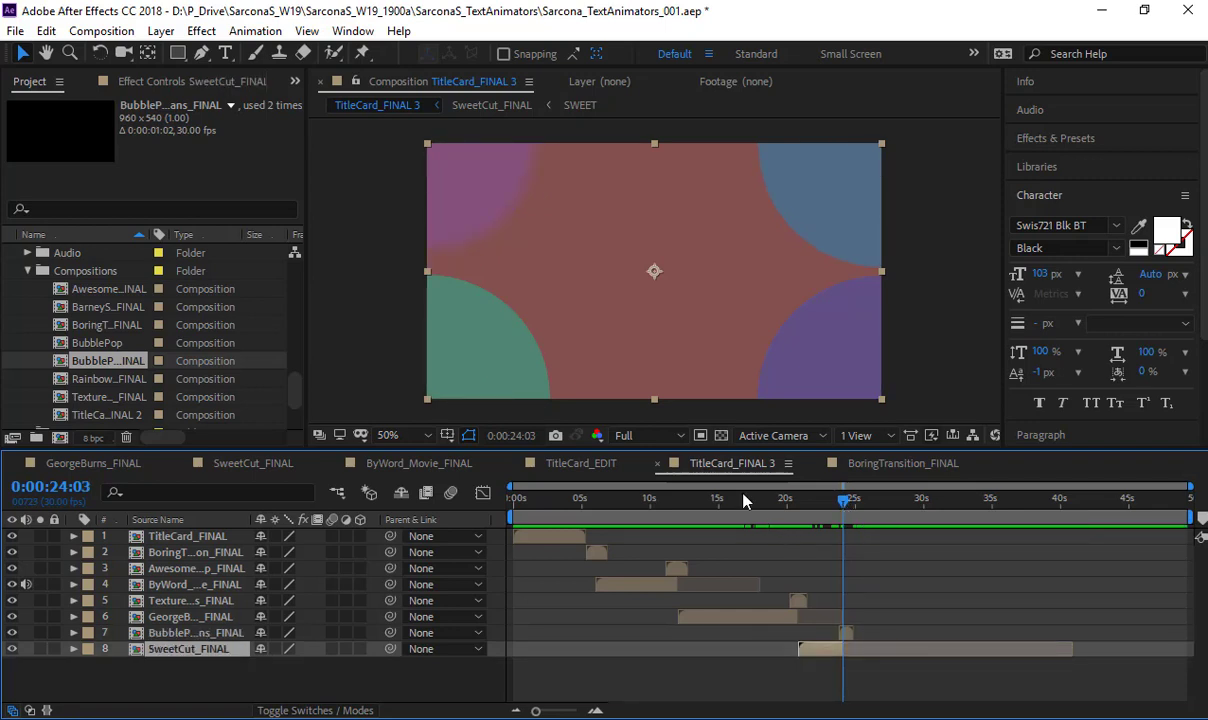
Preview the sequence from the start, move the bubble transition about half a second later and extend SweetCut_FINAL's end to 0:00:24:20 beneath it
key("Home")
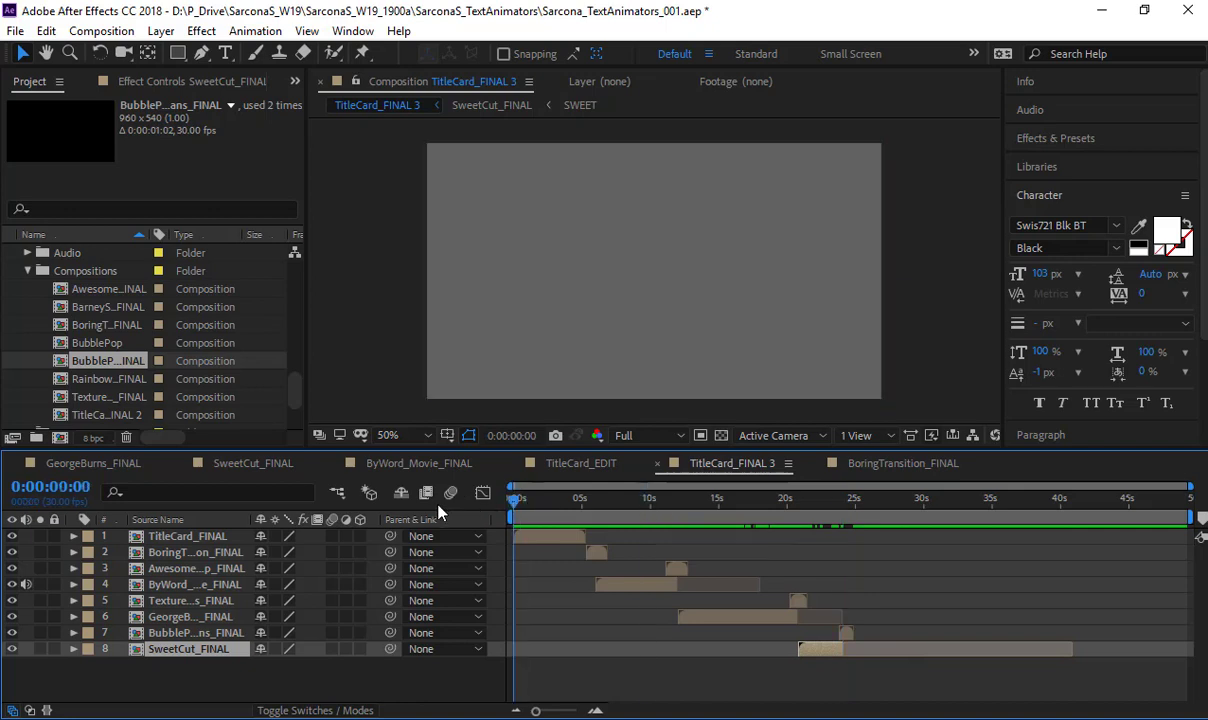
key("space")
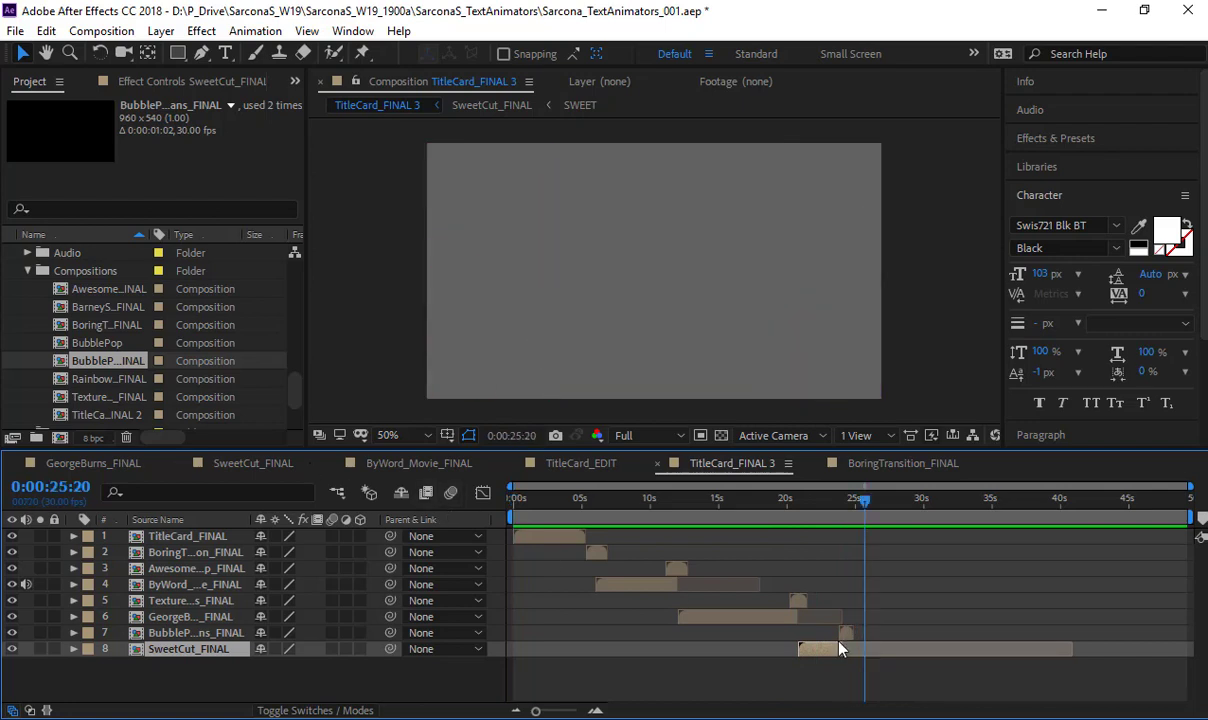
left_click_drag(846, 637, 853, 637)
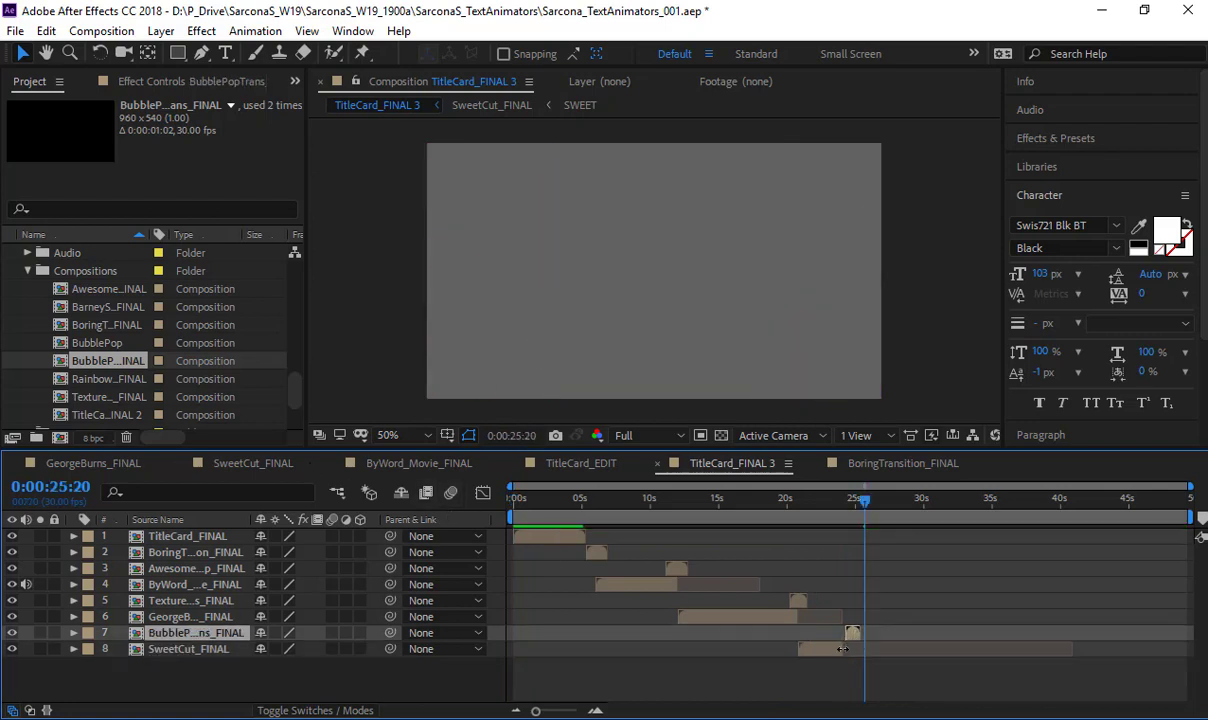
left_click(854, 505)
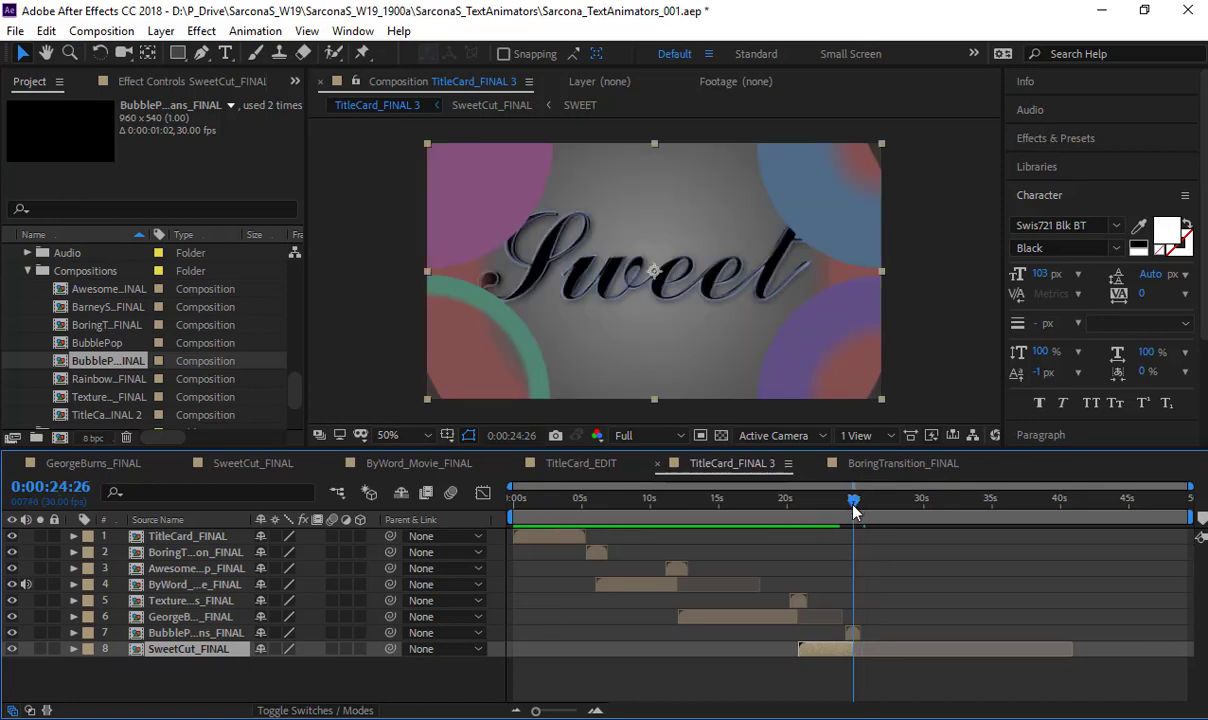
left_click_drag(854, 506, 853, 514)
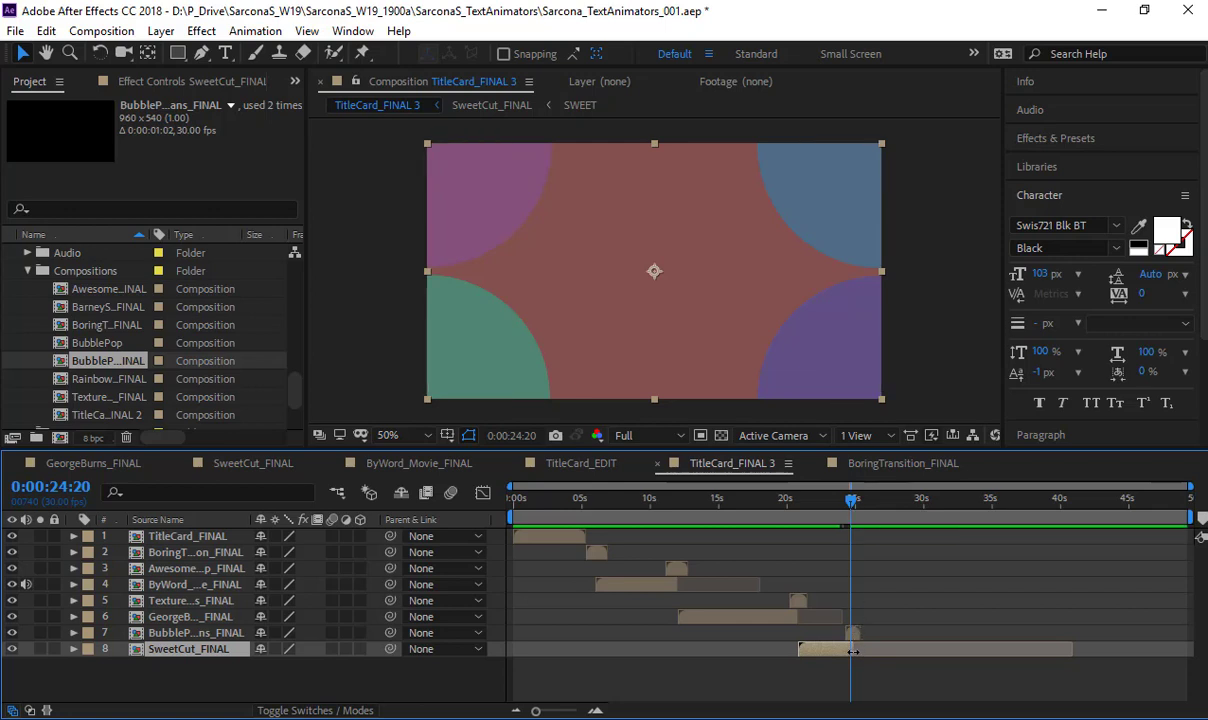
Apply the Hue/Saturation effect to the BoringTransition_FINAL layer, viewing the green transition at 0:00:05:27
left_click_drag(851, 497, 600, 506)
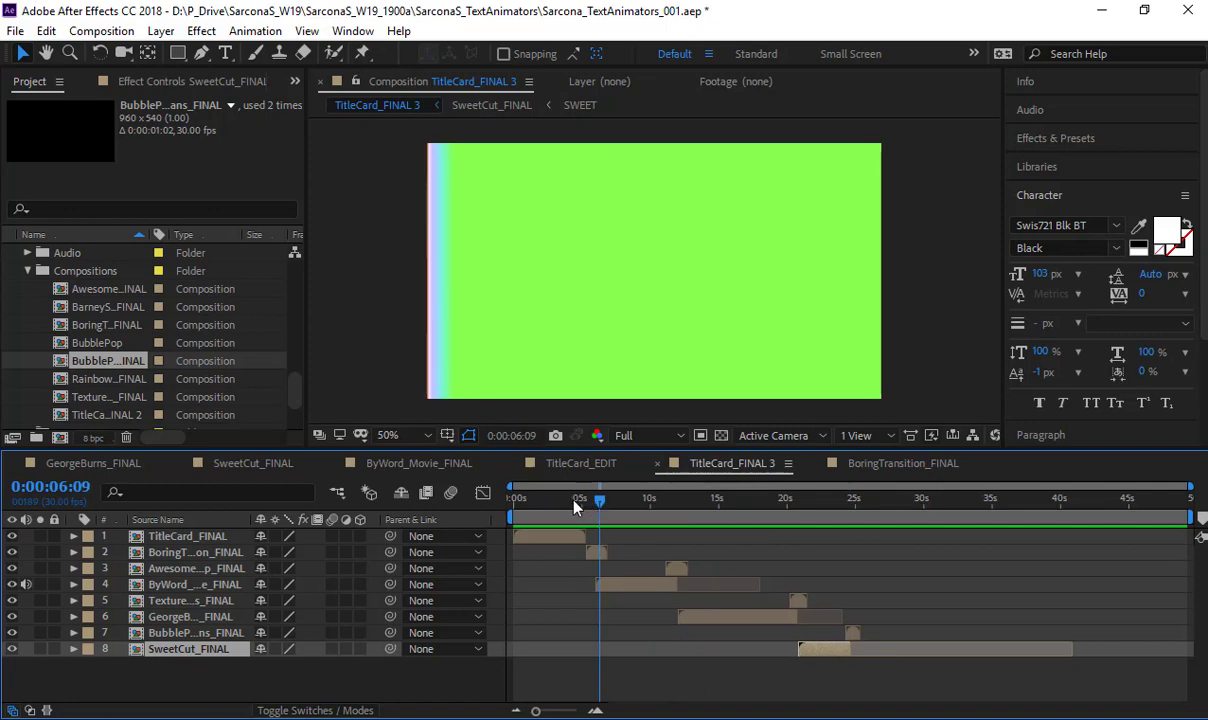
left_click(573, 501)
left_click(618, 505)
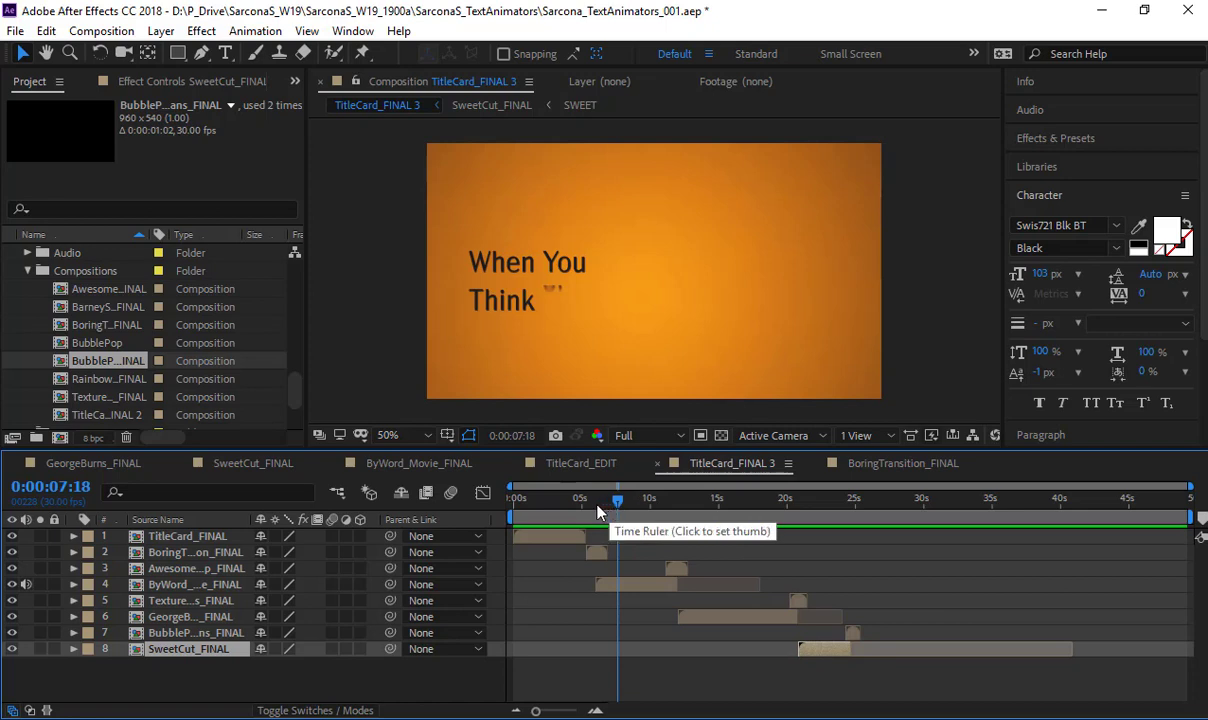
left_click(594, 505)
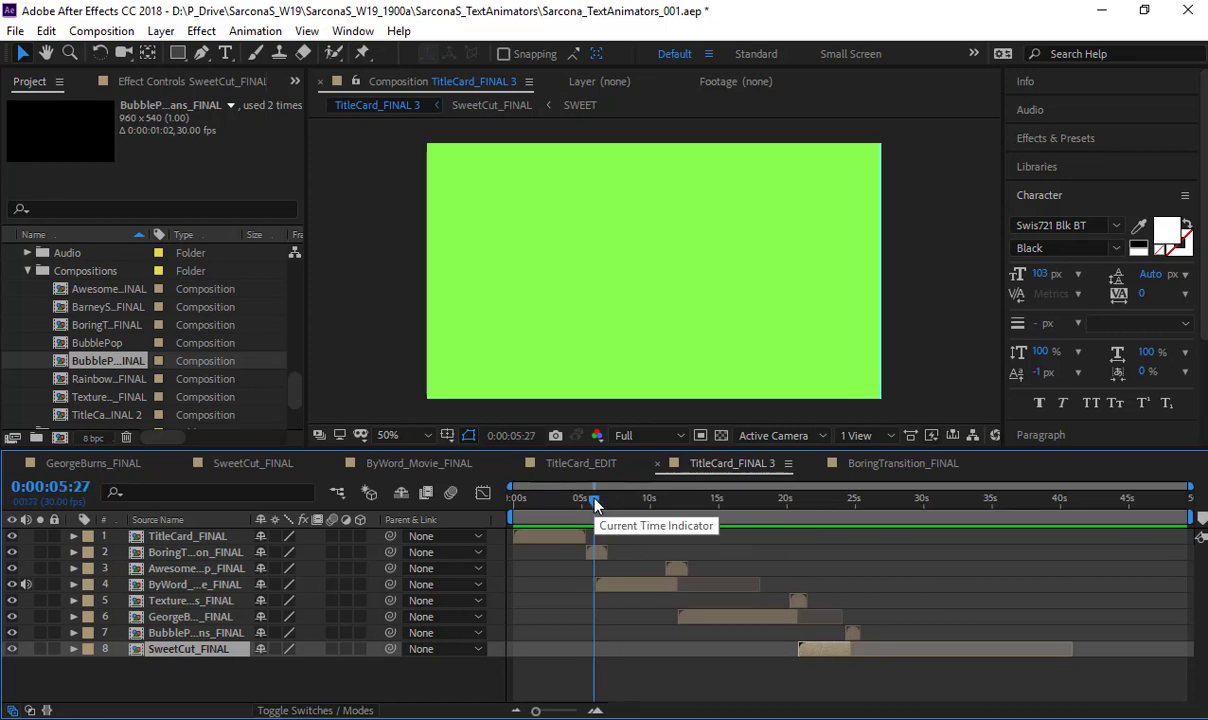
left_click(158, 552)
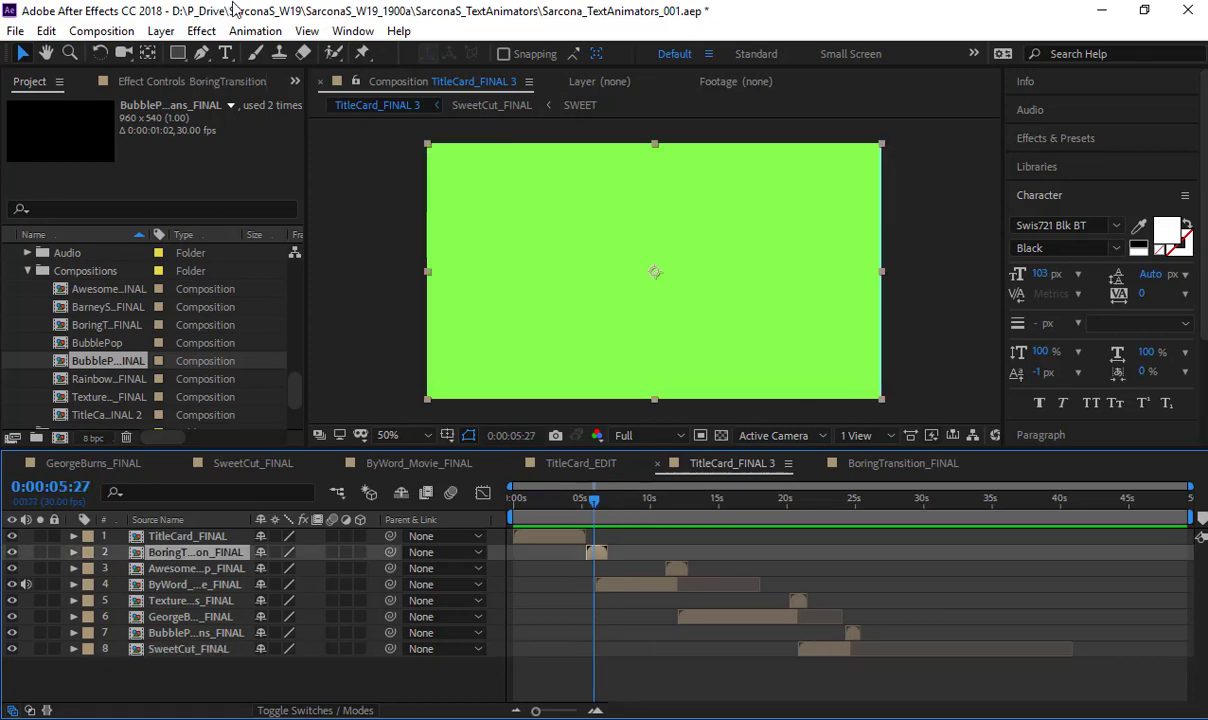
left_click(210, 33)
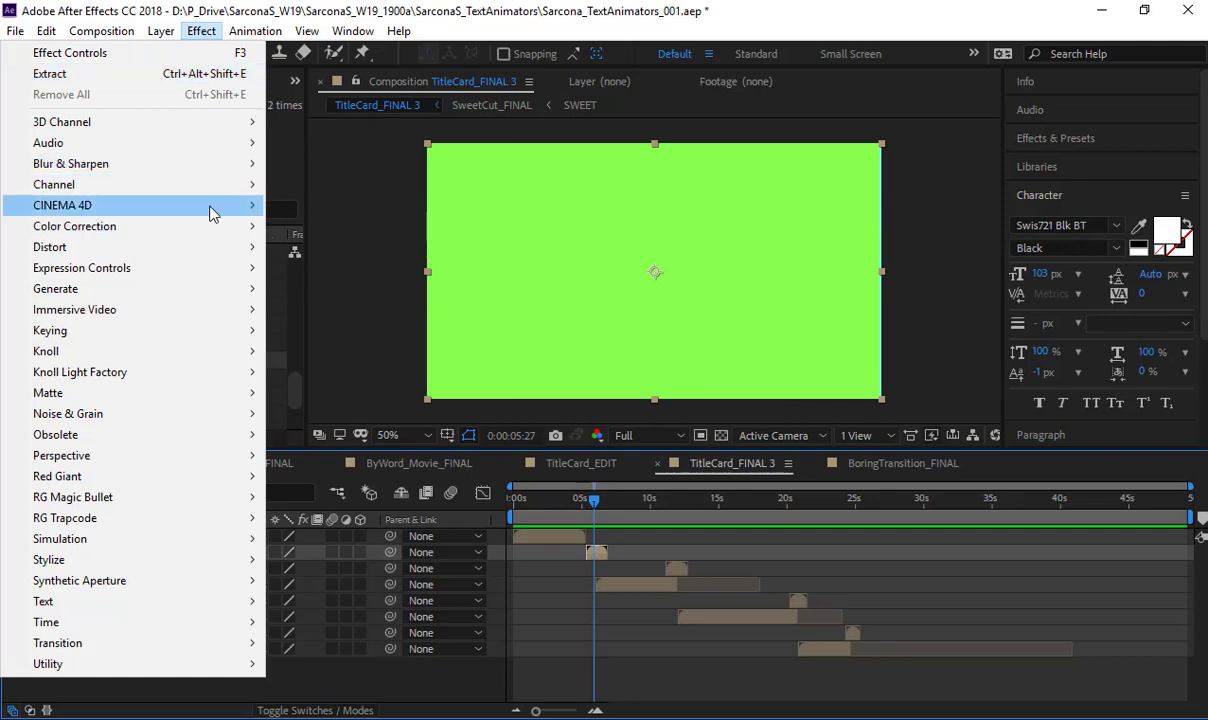
mouse_move(218, 234)
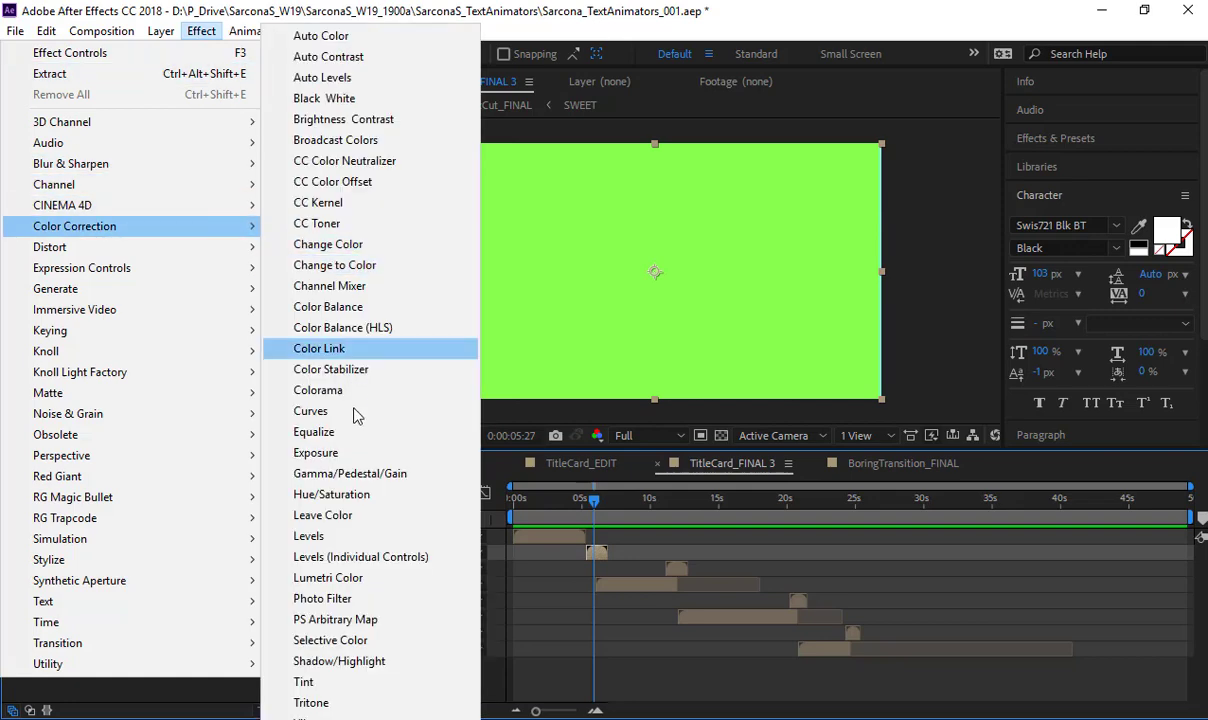
left_click(350, 468)
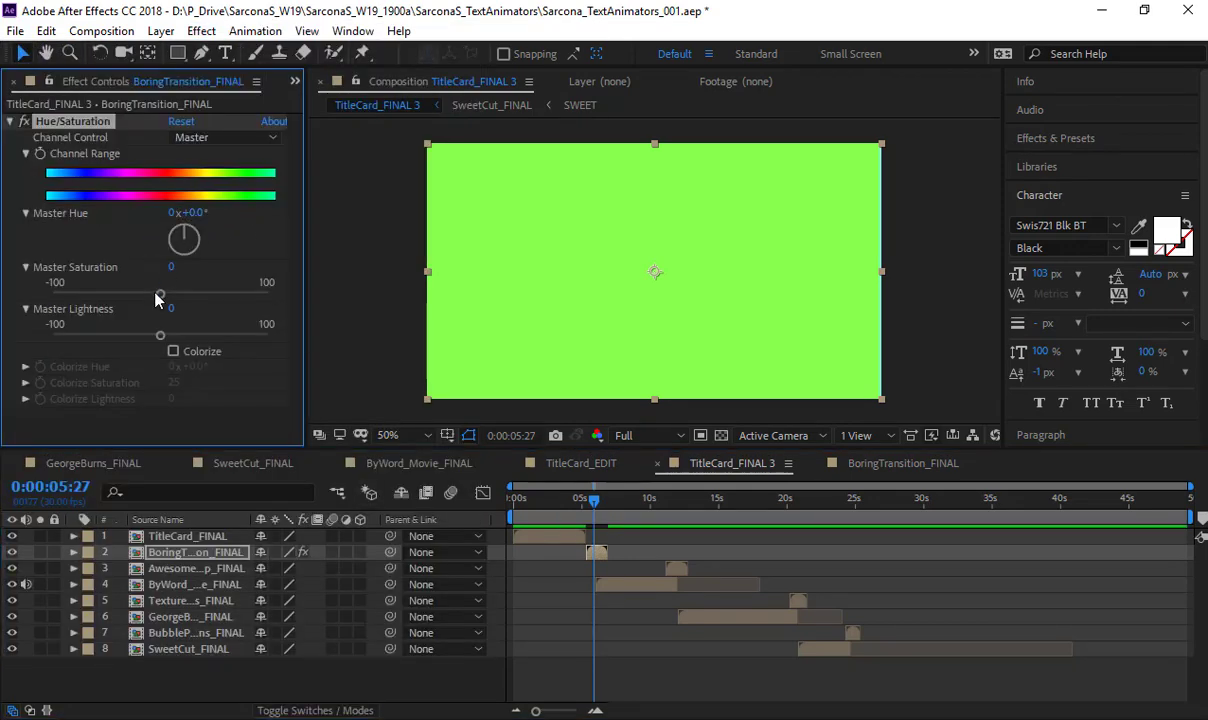
Recolour BoringTransition_FINAL to a muted orange with a master hue of 291° and a master saturation of -53
left_click_drag(160, 294, 102, 296)
left_click_drag(214, 213, 369, 237)
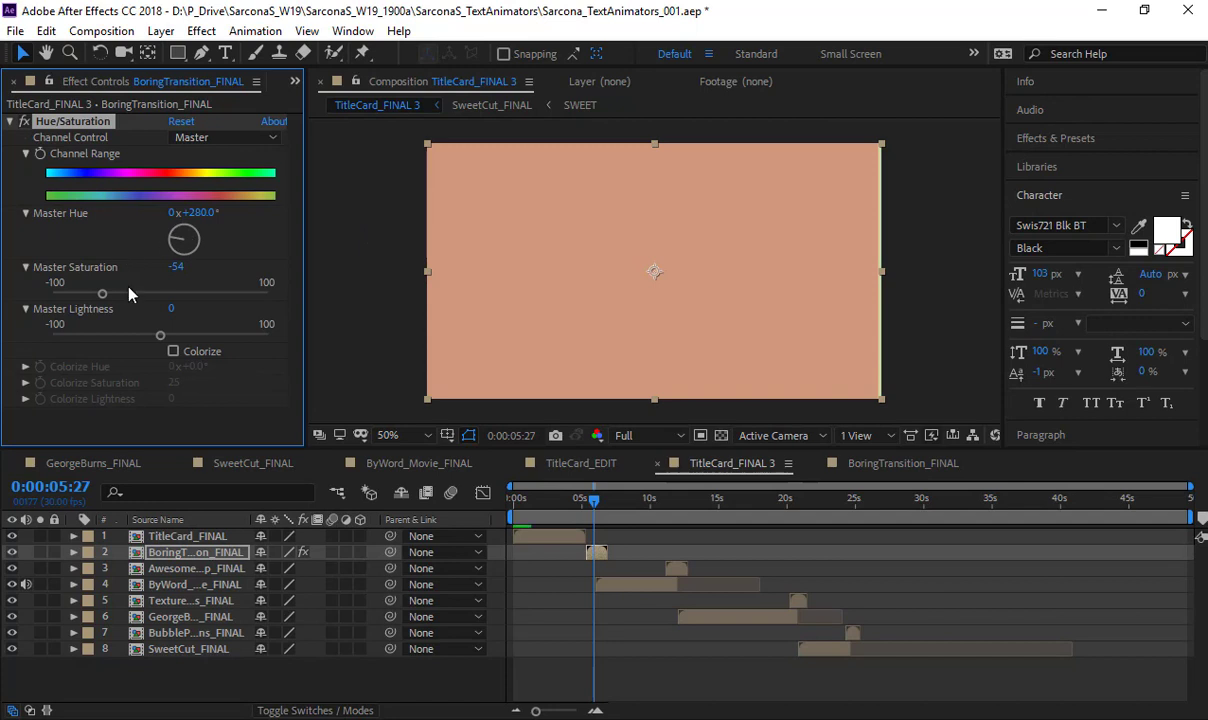
left_click_drag(104, 299, 131, 299)
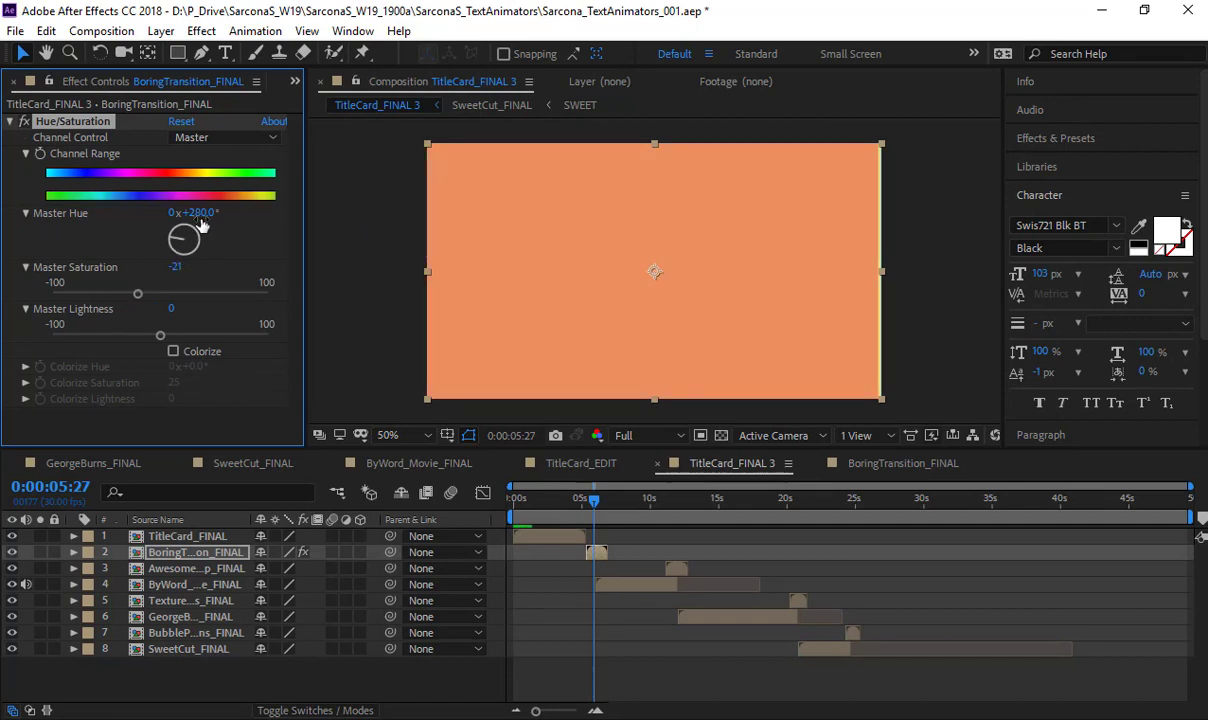
left_click_drag(200, 221, 211, 221)
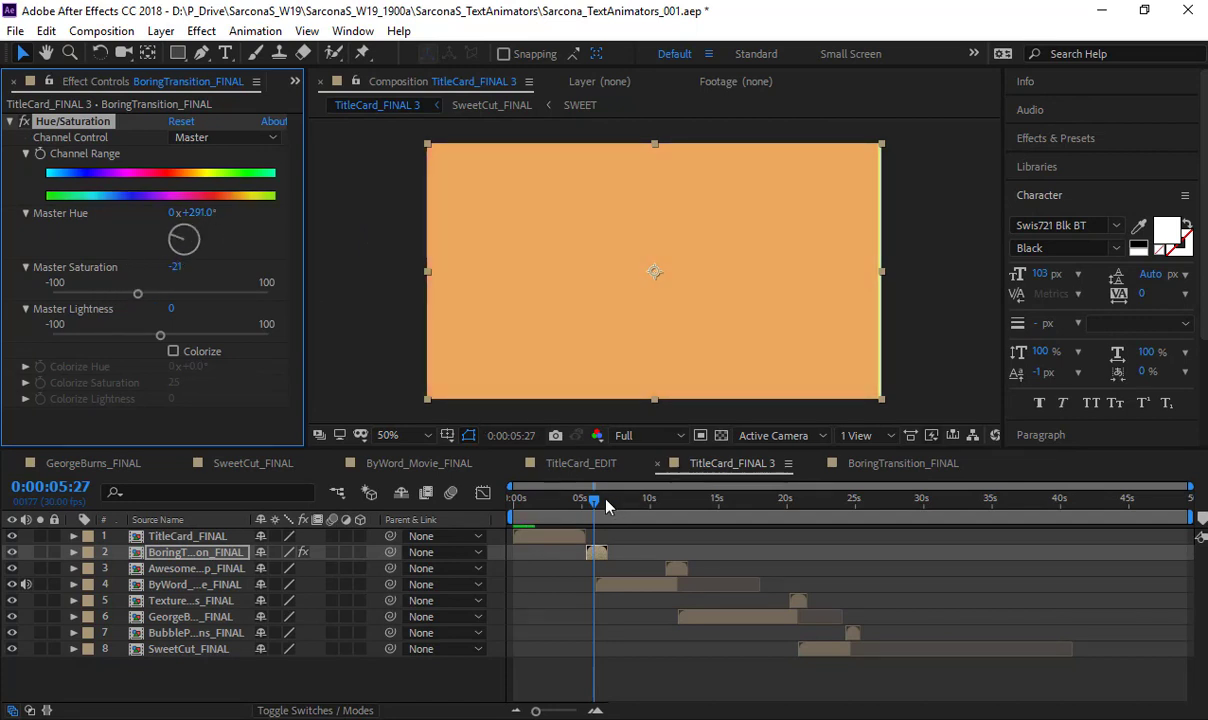
mouse_move(605, 505)
left_mouse_down()
mouse_move(615, 500)
mouse_move(600, 511)
left_mouse_up()
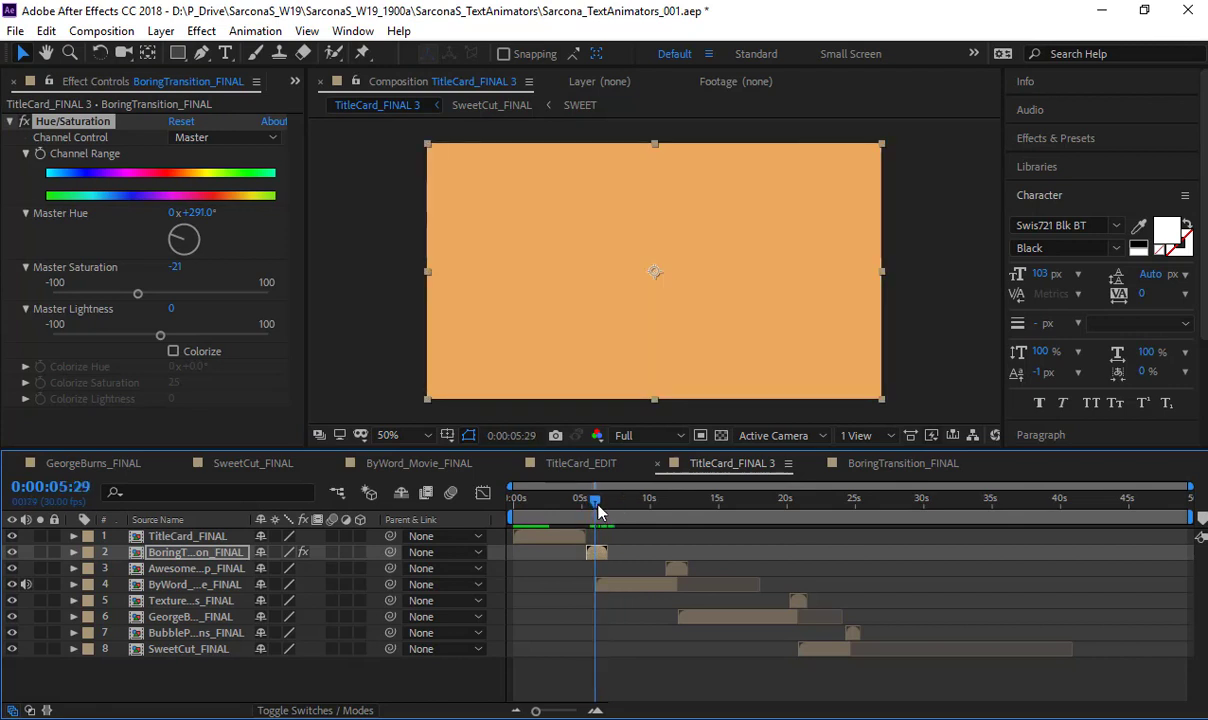
left_click(199, 213)
left_click_drag(137, 297, 107, 298)
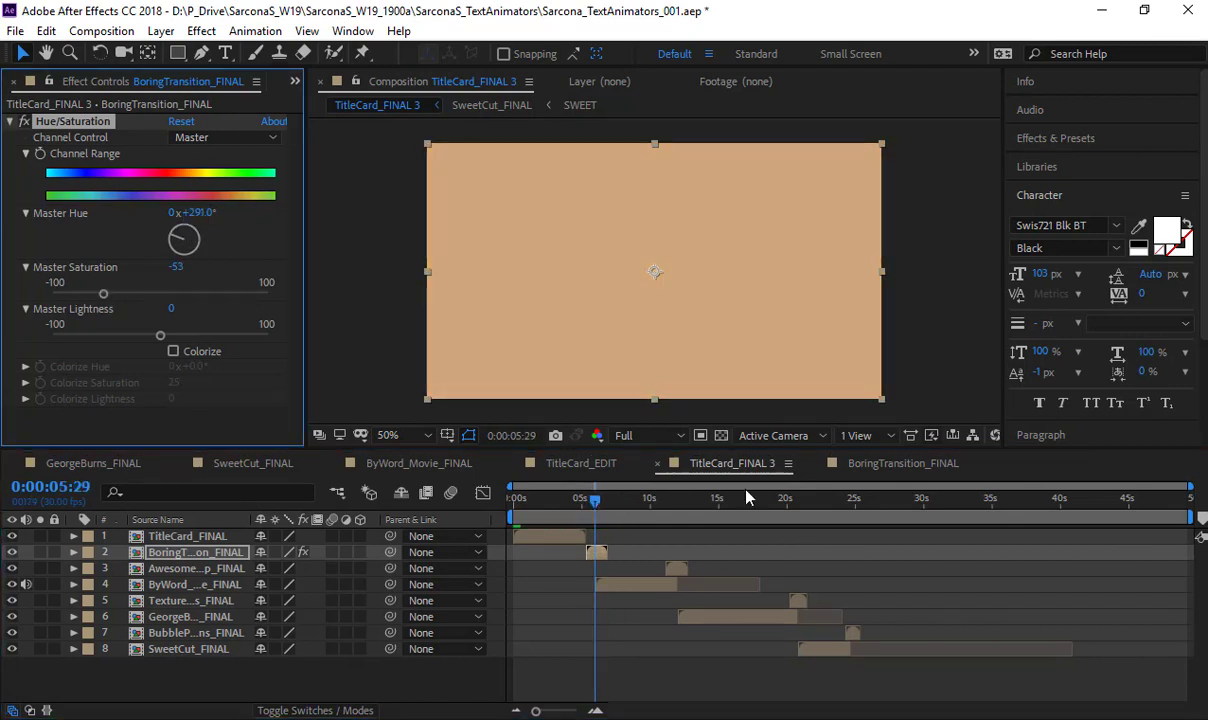
Copy the Hue/Saturation effect from BoringTransition_FINAL to AwesomeBlueScaleDrop_FINAL and set its master saturation to -63 there
left_click_drag(580, 512, 683, 574)
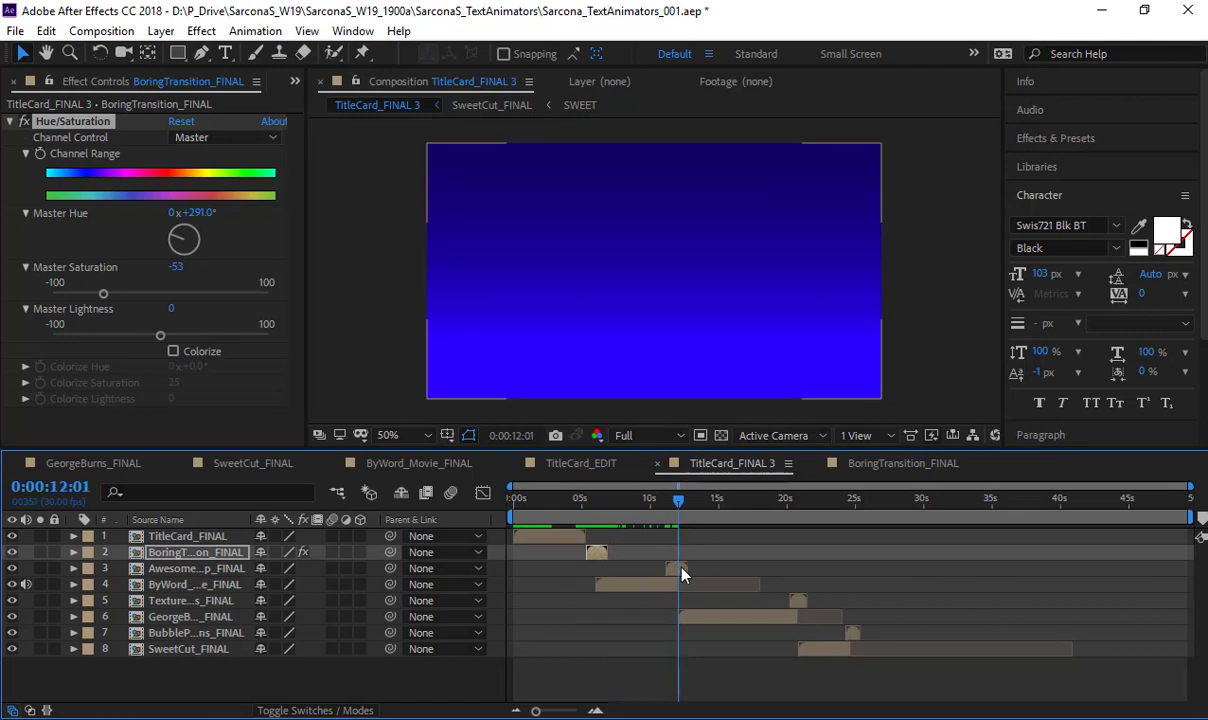
left_click(122, 136)
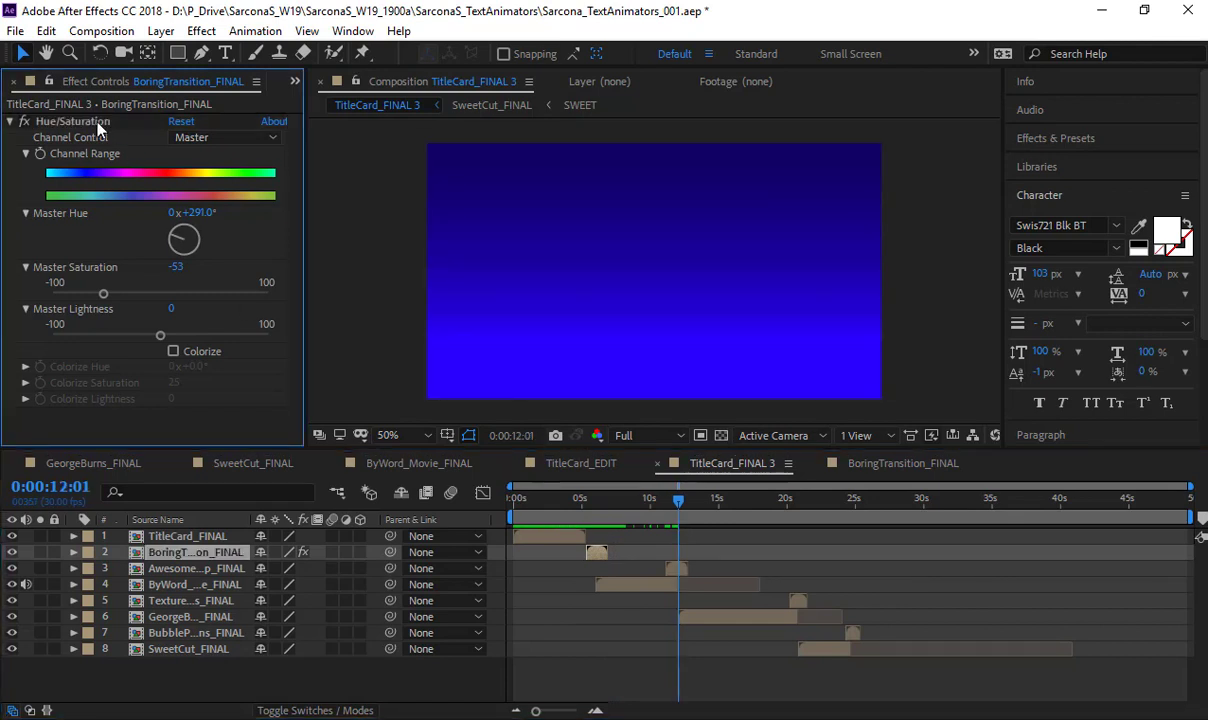
left_click(677, 570)
key("ctrl+v")
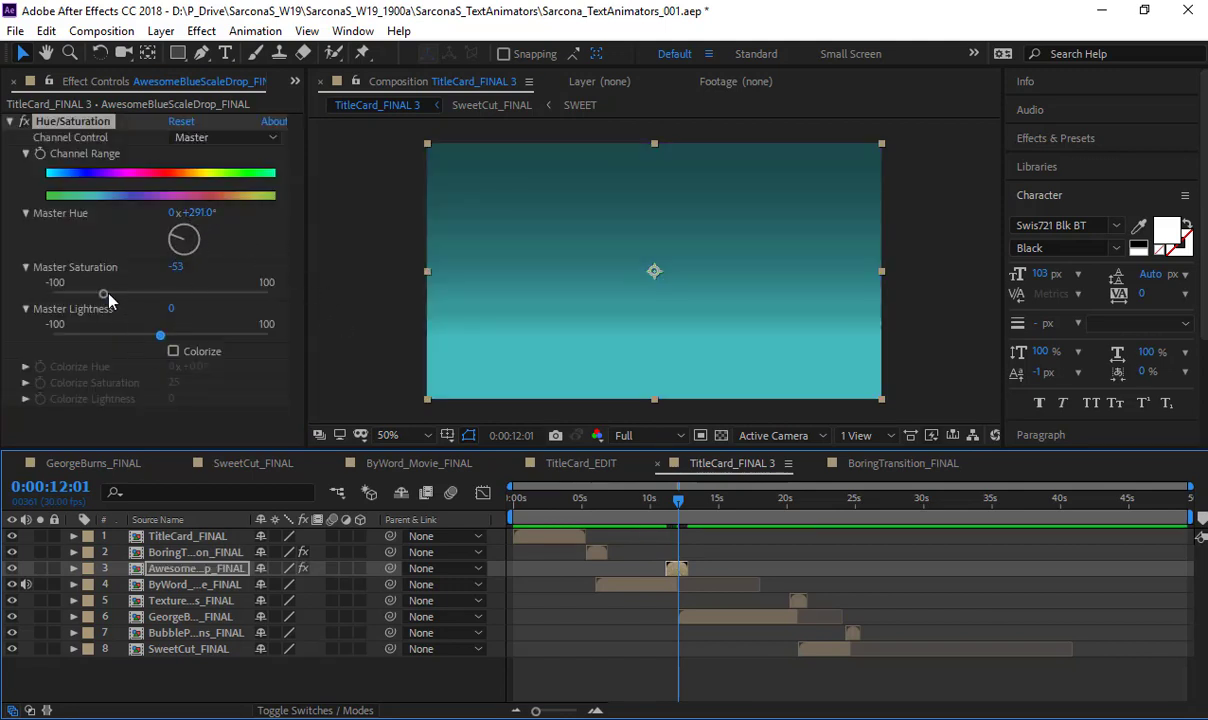
left_click_drag(104, 295, 92, 295)
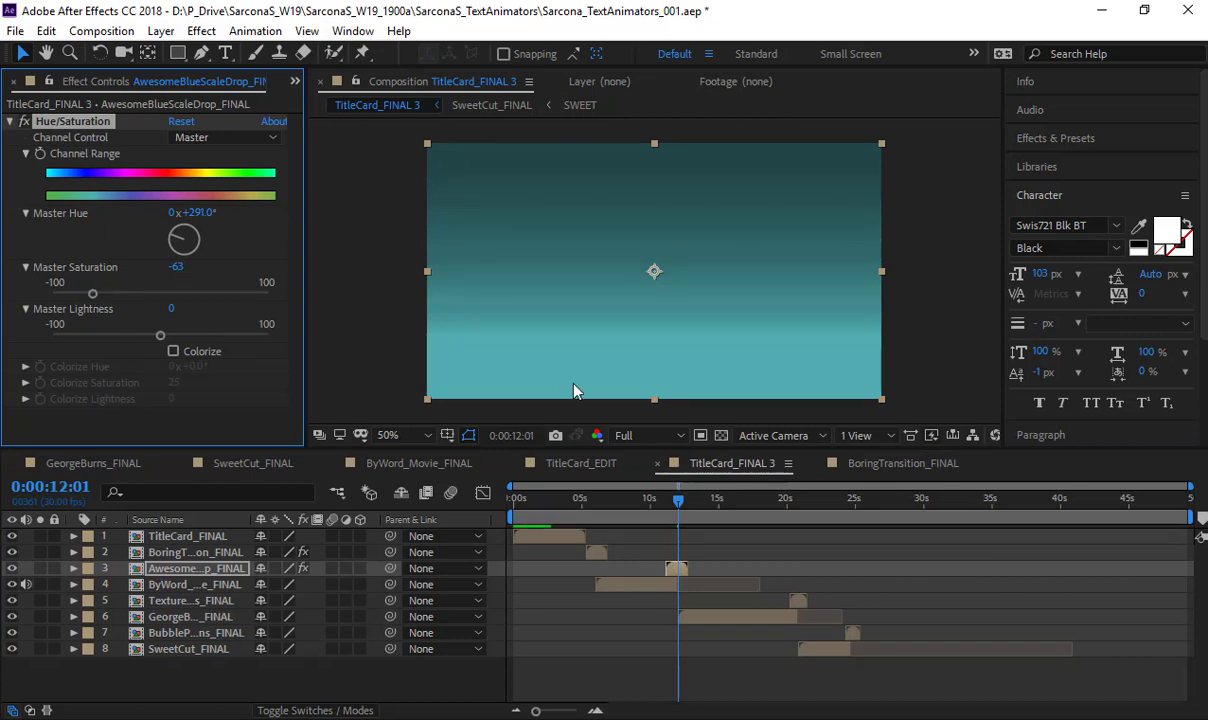
Play back the recoloured transitions in TitleCard_FINAL 3 and scrub the sequence, finishing on the title card at 0:00:02:09
left_click_drag(676, 499, 668, 504)
key("space")
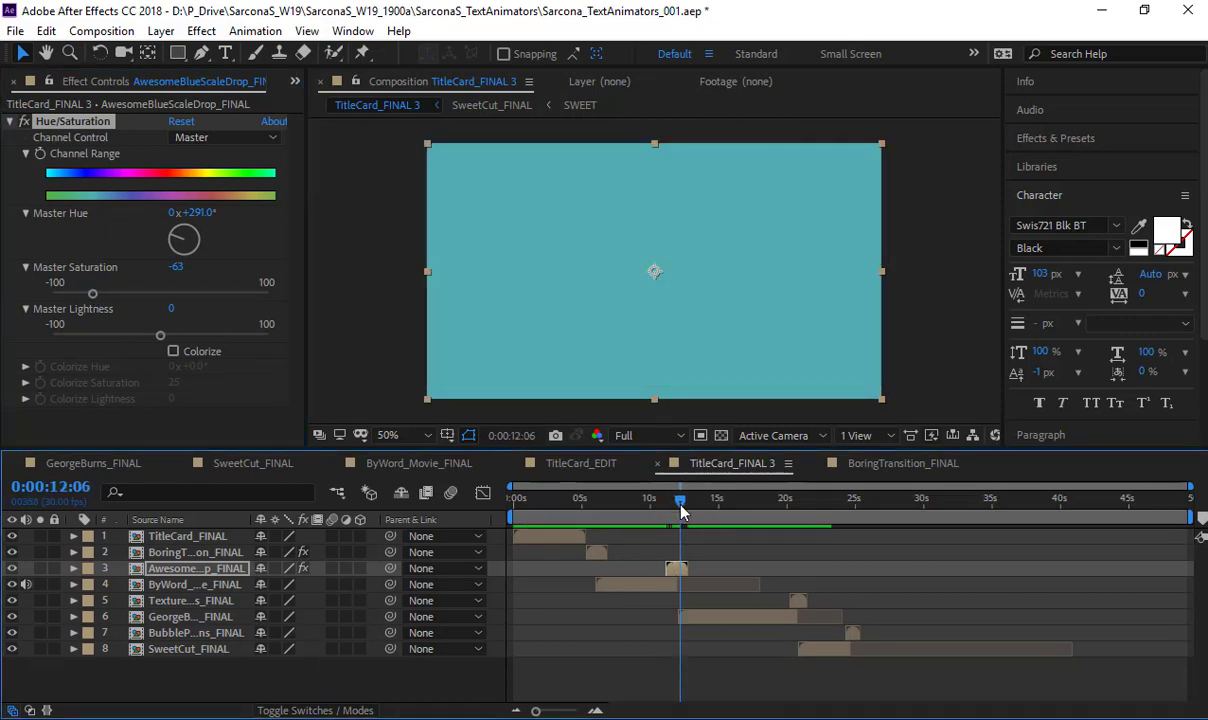
left_click_drag(740, 518, 886, 523)
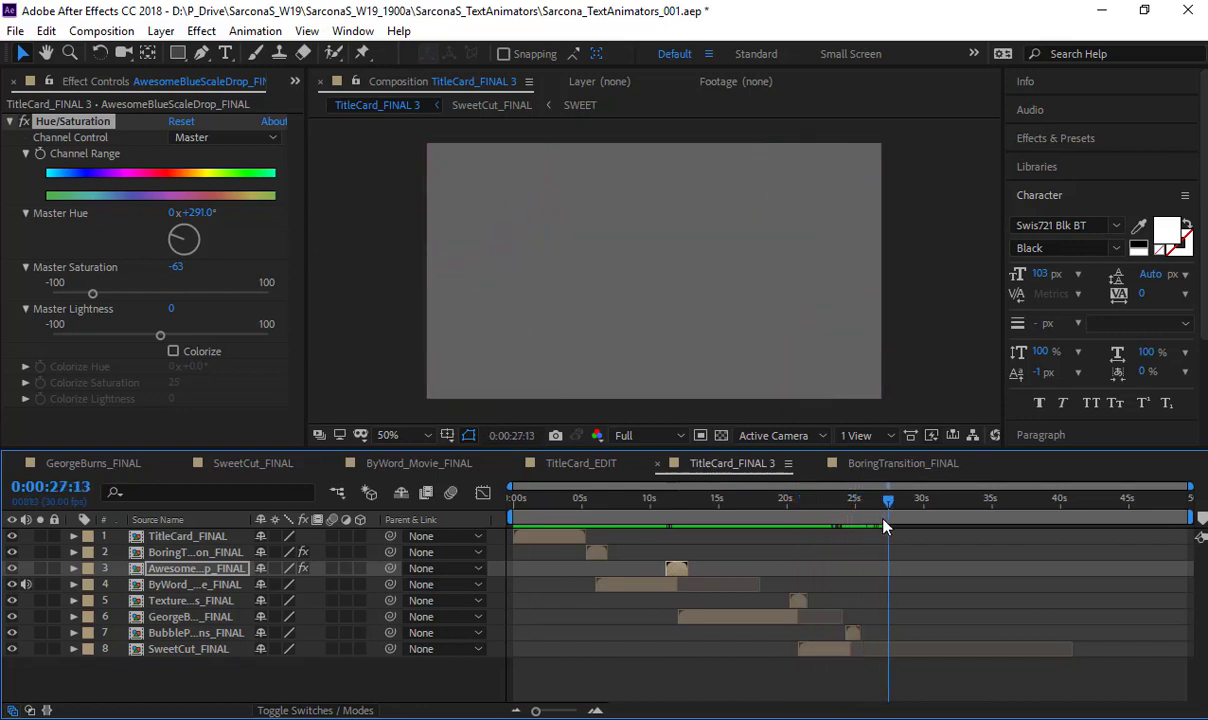
left_click(410, 679)
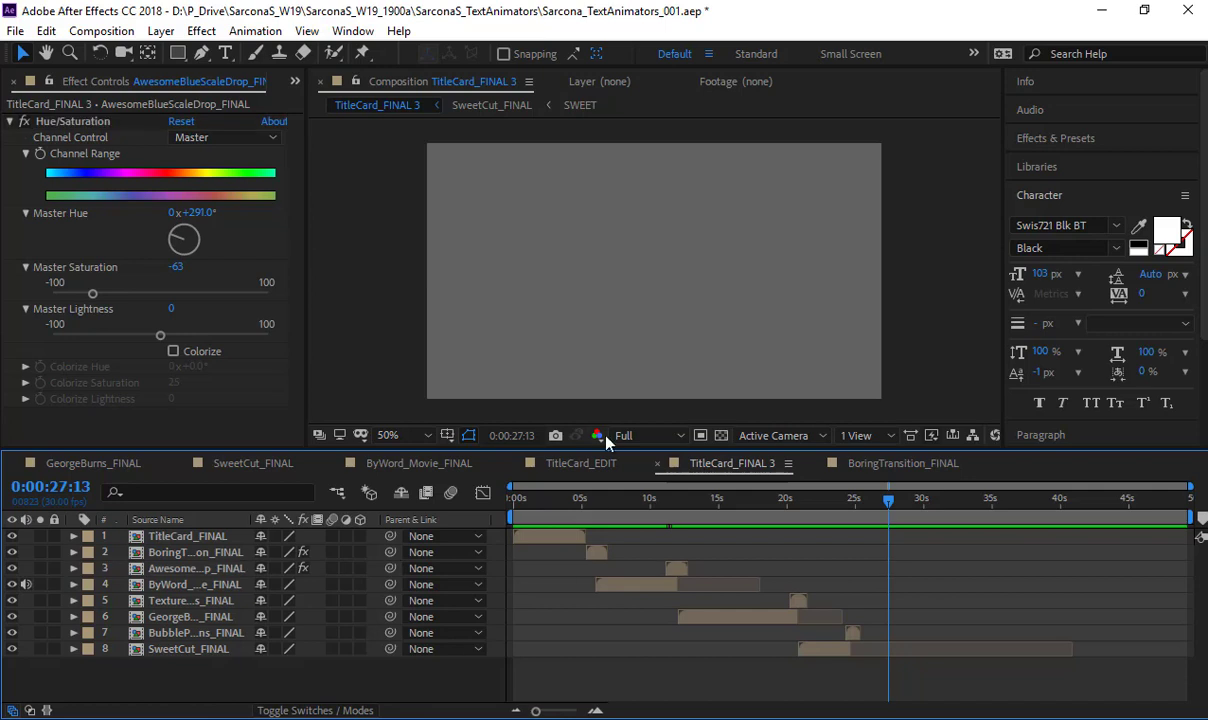
left_click(539, 499)
mouse_move(527, 510)
left_mouse_down()
mouse_move(601, 502)
mouse_move(545, 500)
left_mouse_up()
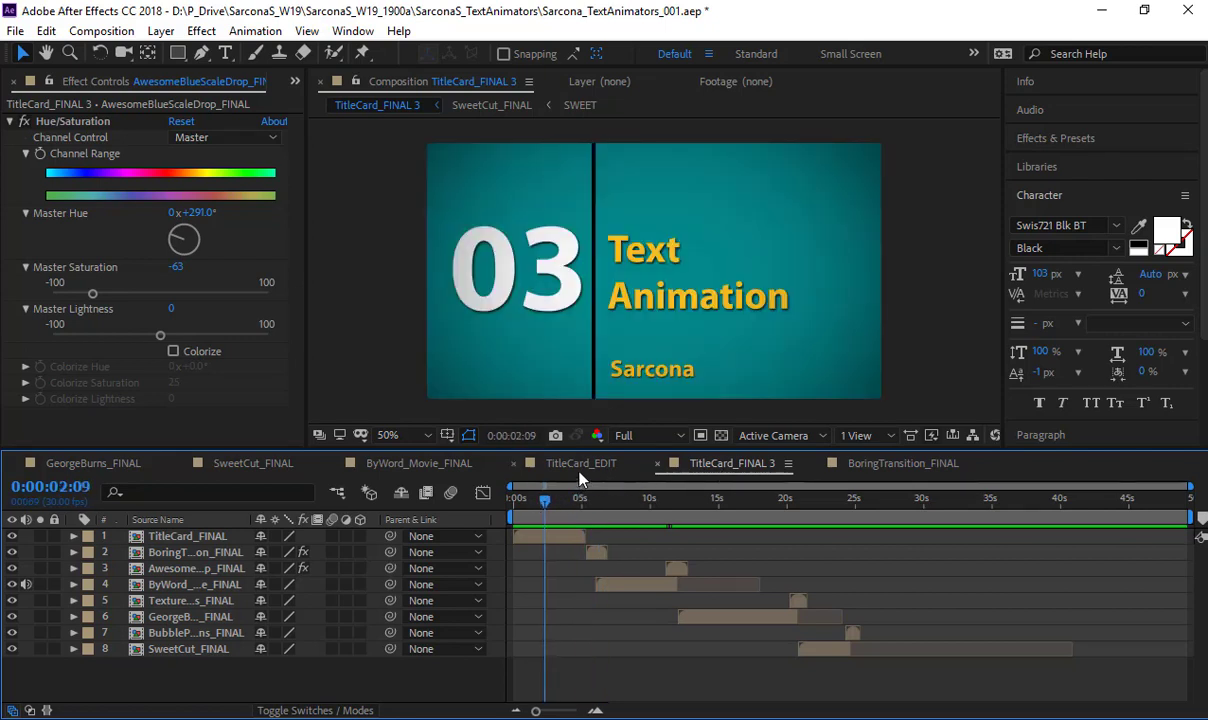
View the TitleCard_EDIT composition and locate its Popping.wav audio footage in the project's TitleCard audio folder
left_click(582, 463)
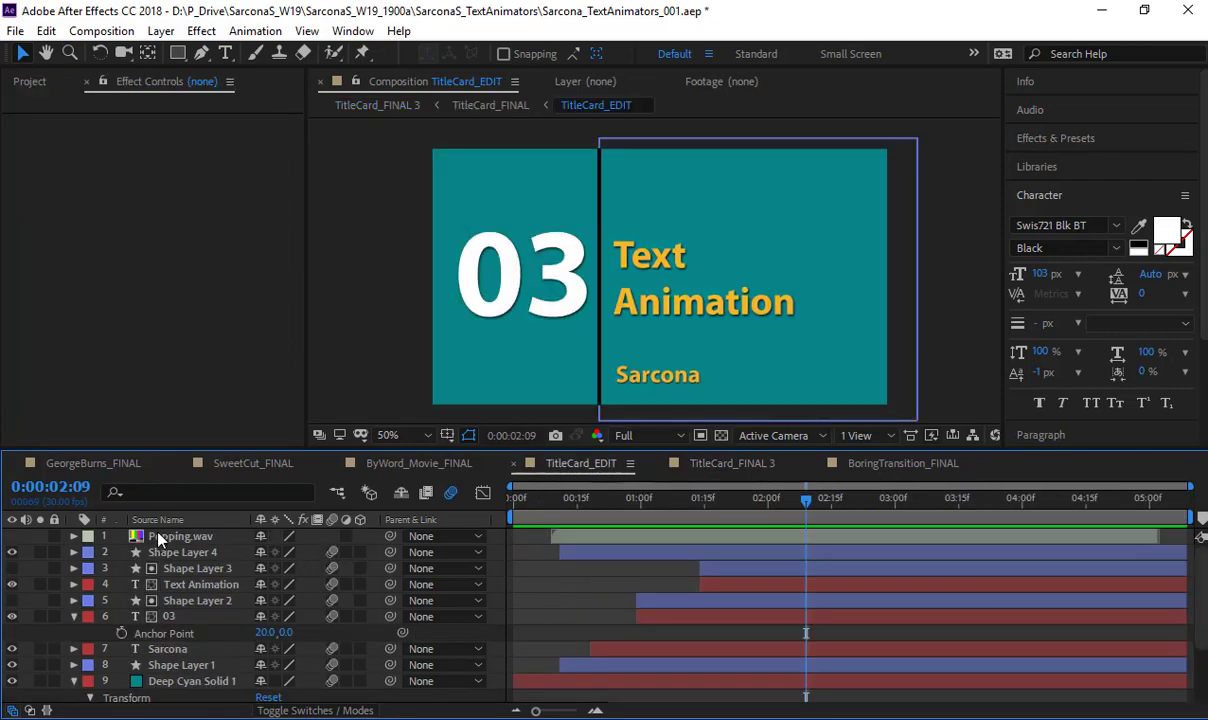
left_click(158, 537)
left_click(16, 84)
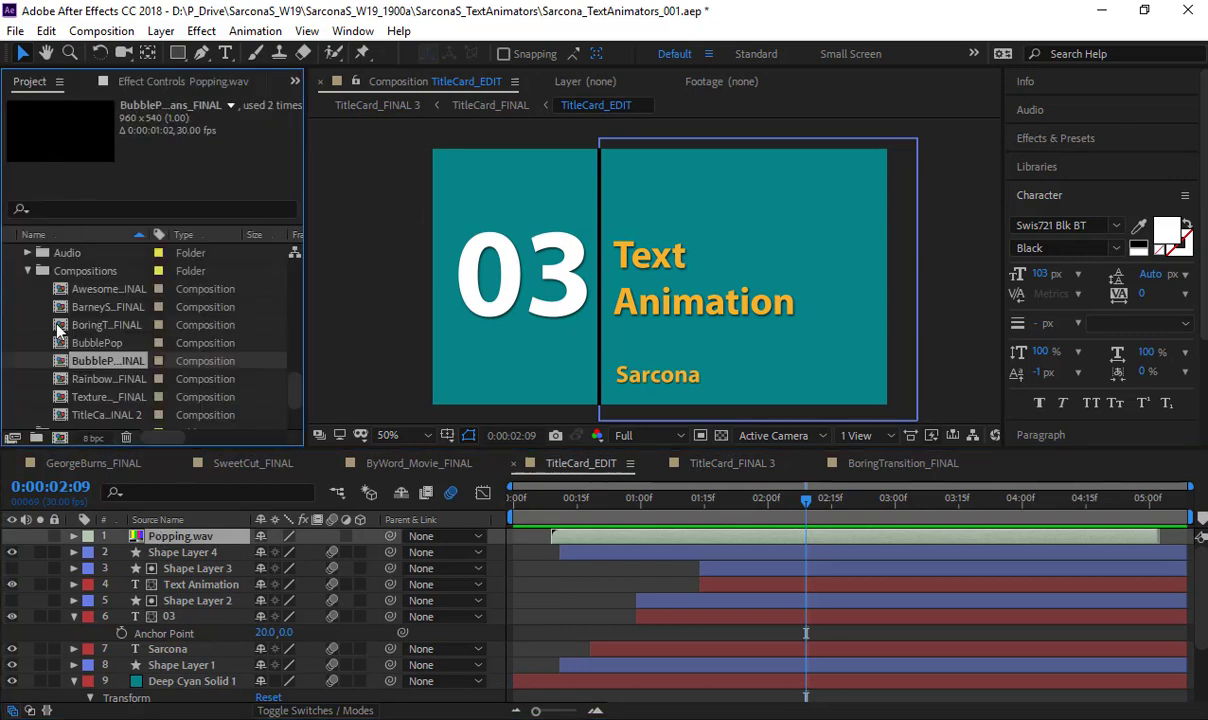
left_click(27, 270)
left_click(26, 253)
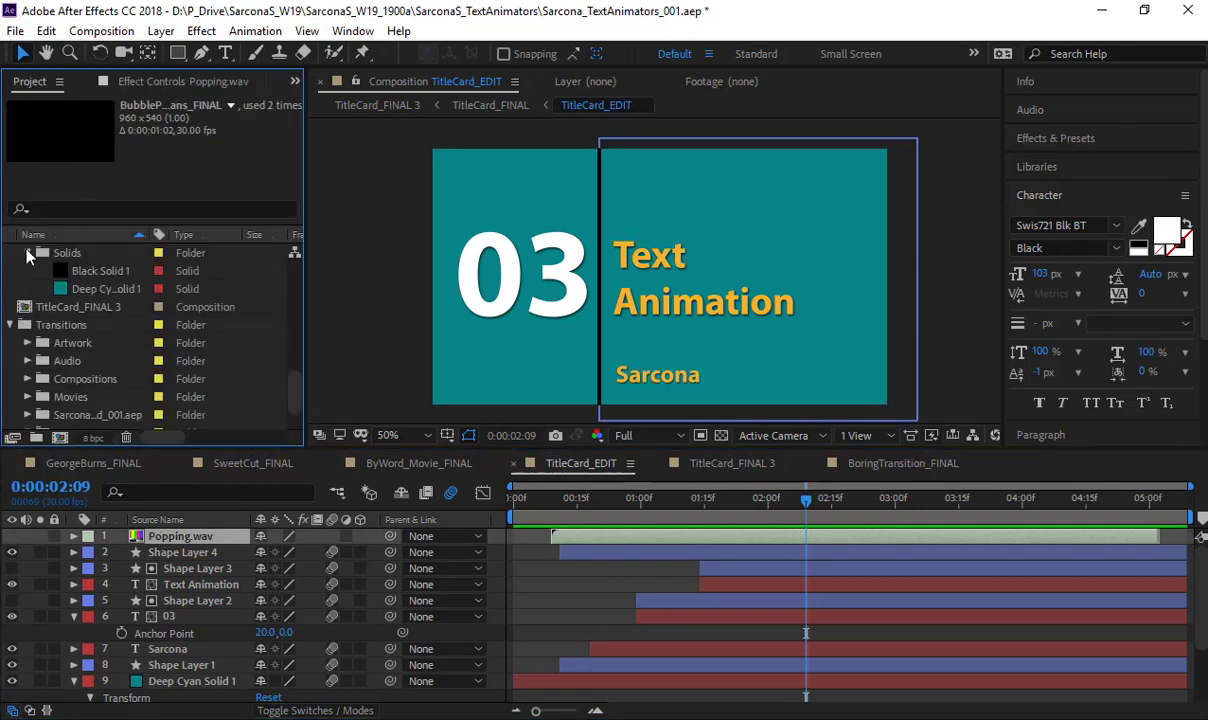
left_click(27, 253)
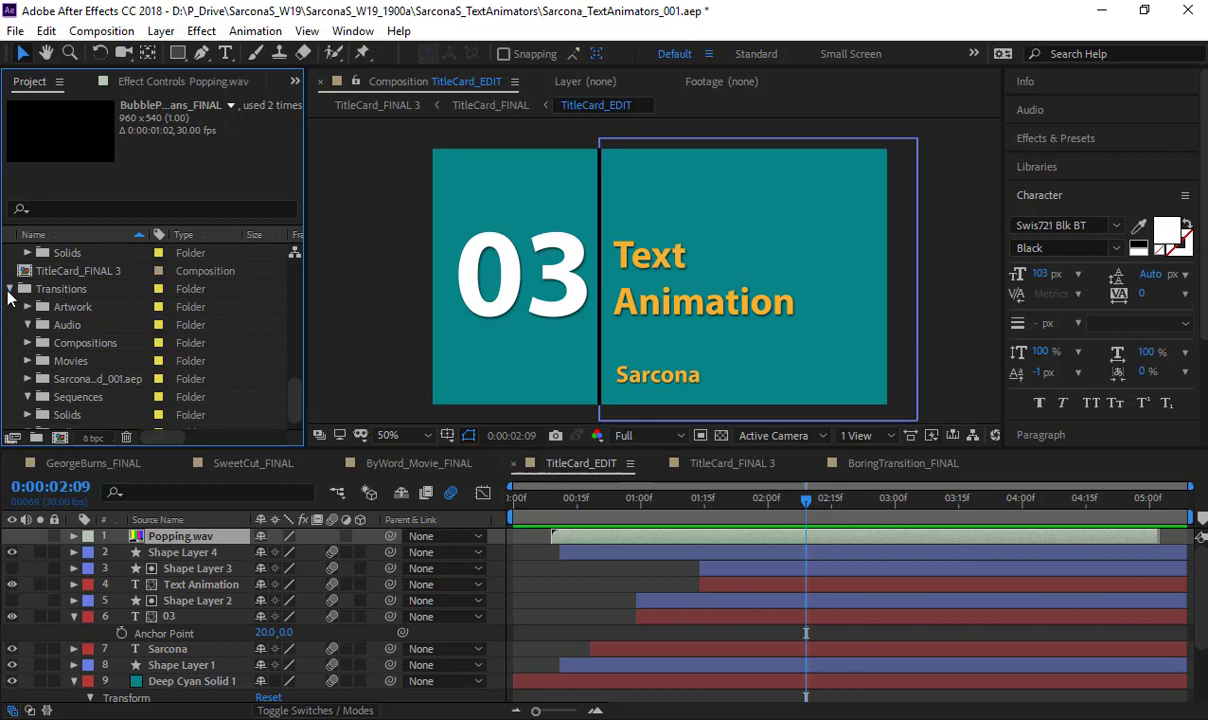
left_click(10, 290)
left_click(28, 343)
left_click(27, 325)
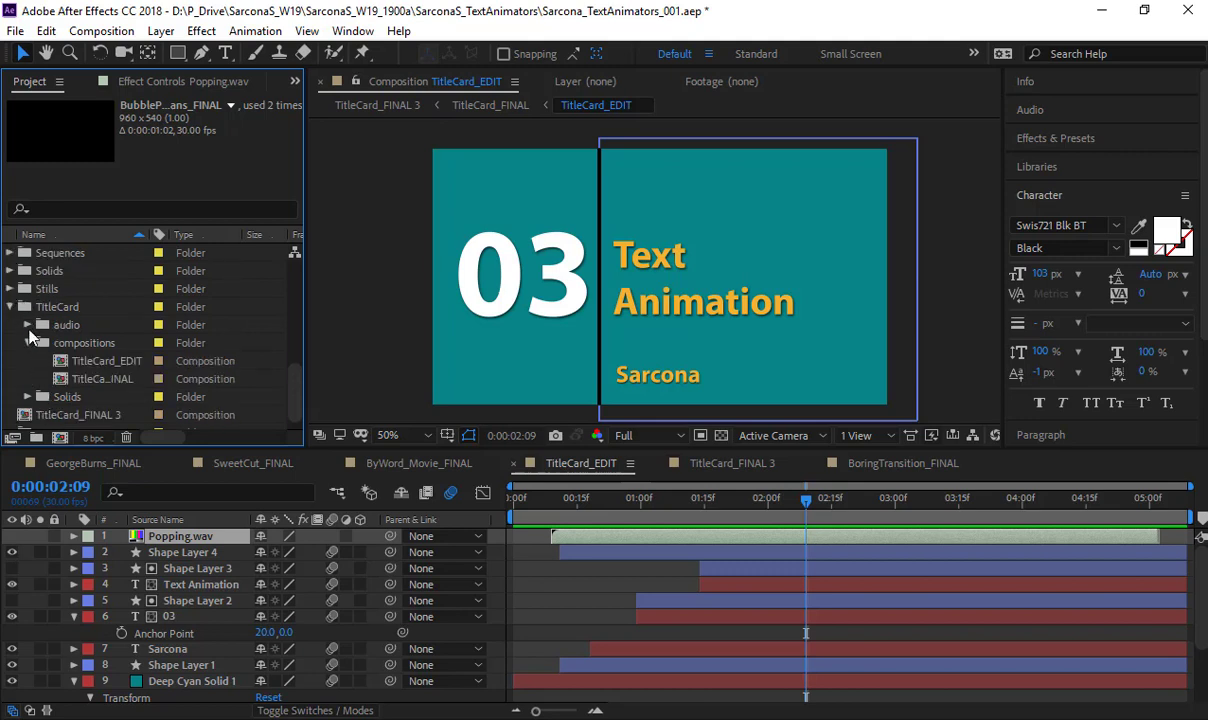
Try to replace the Popping.wav footage with a file from the TitleCard projects' Audio folders in the 1900a and 1900p class folders
right_click(85, 345)
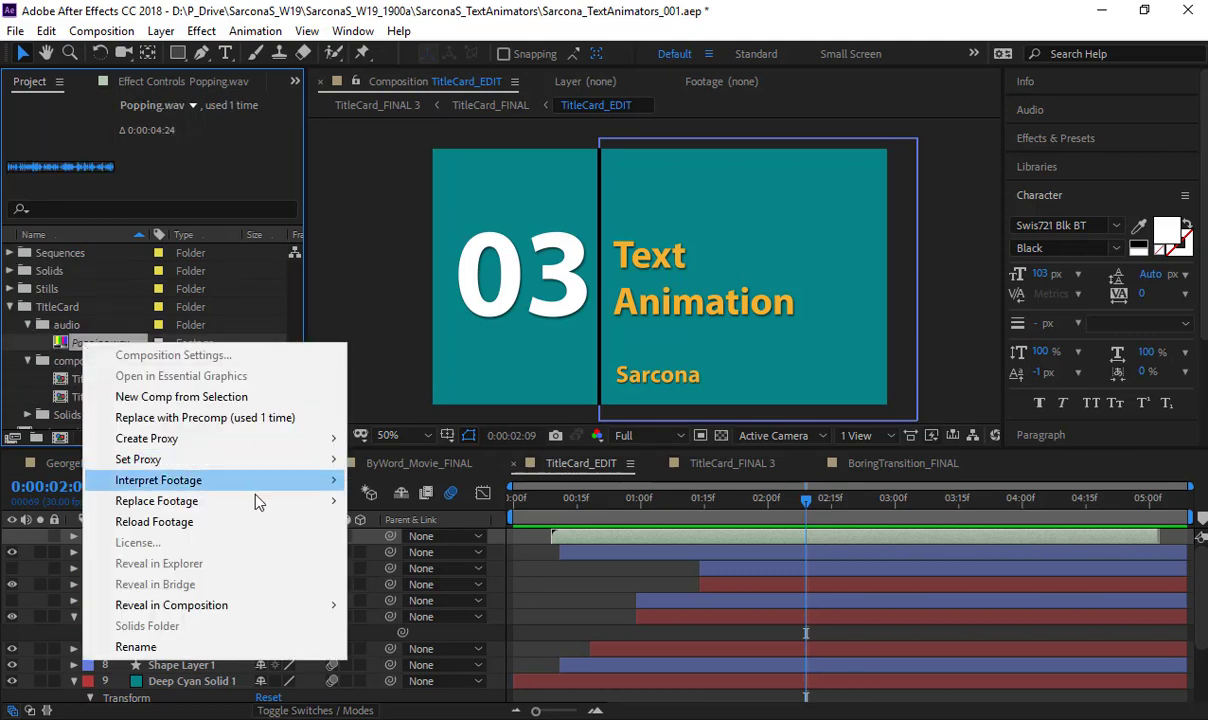
left_click(405, 502)
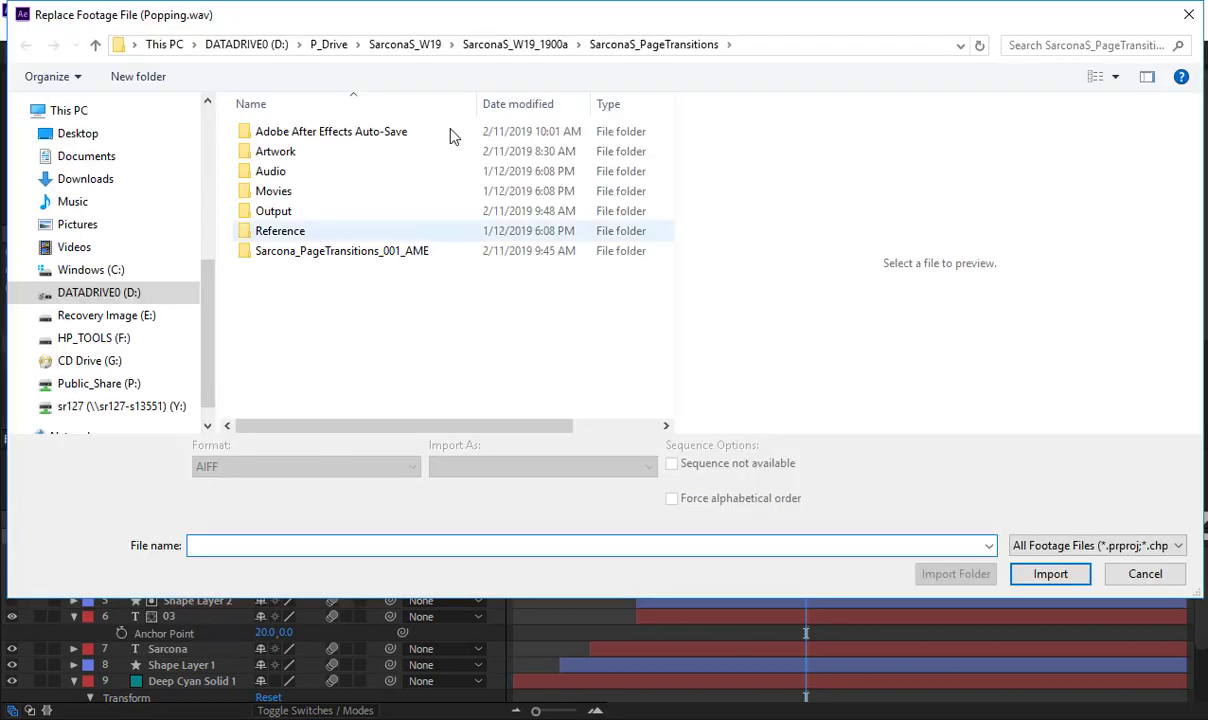
left_click(486, 50)
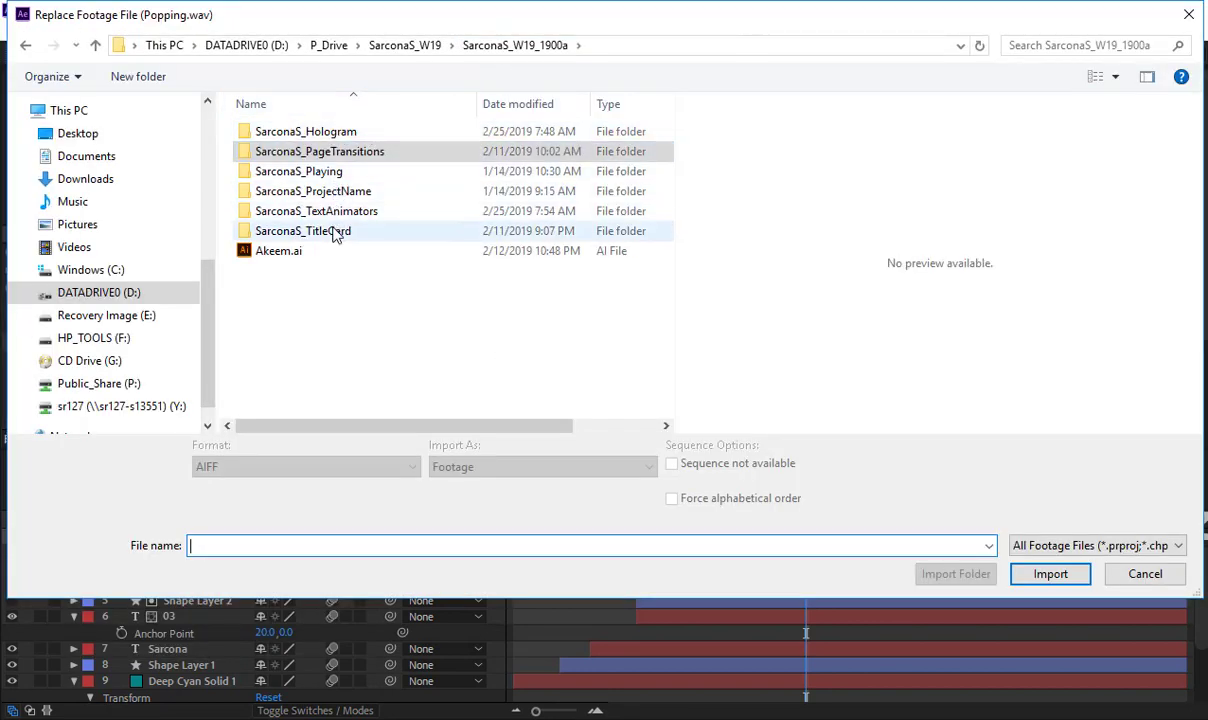
double_click(336, 232)
double_click(334, 150)
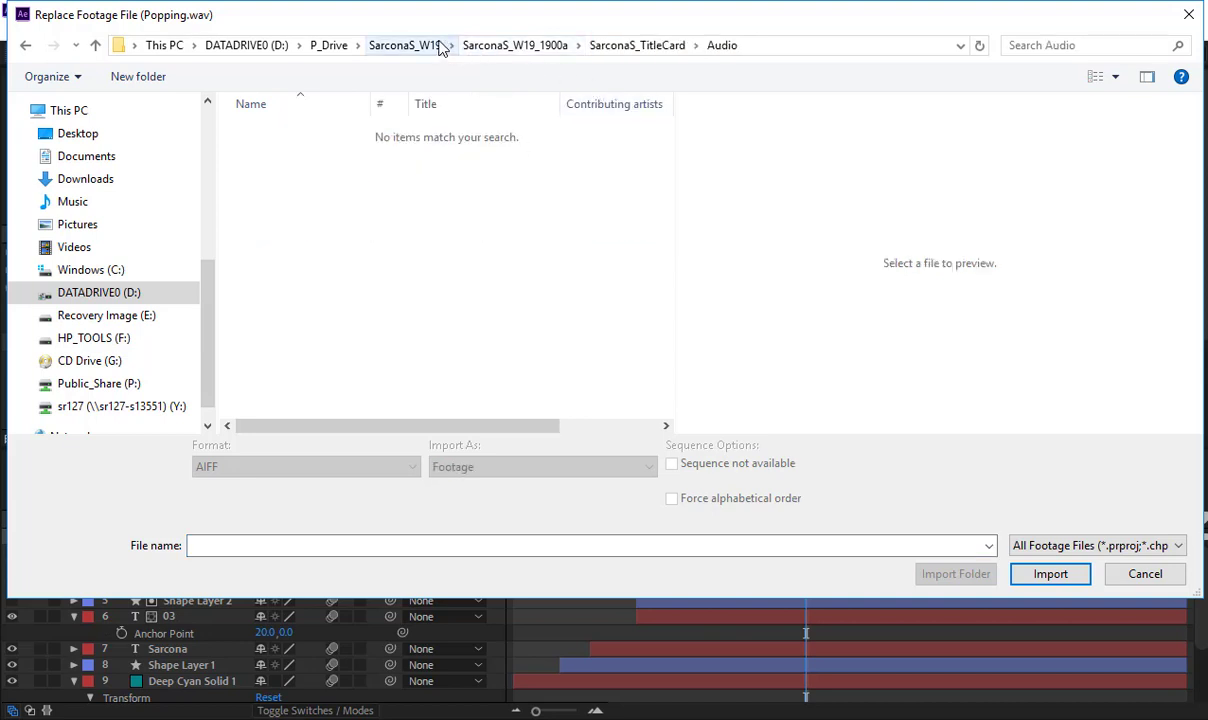
left_click(486, 45)
left_click(395, 45)
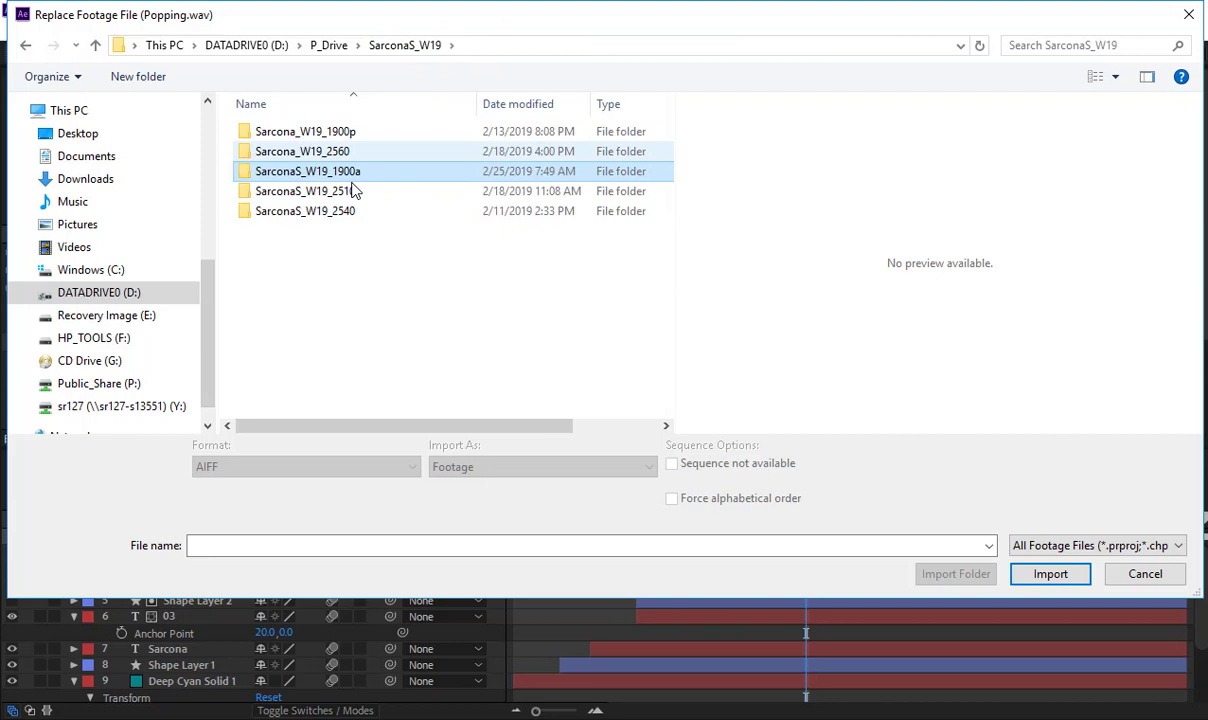
double_click(340, 132)
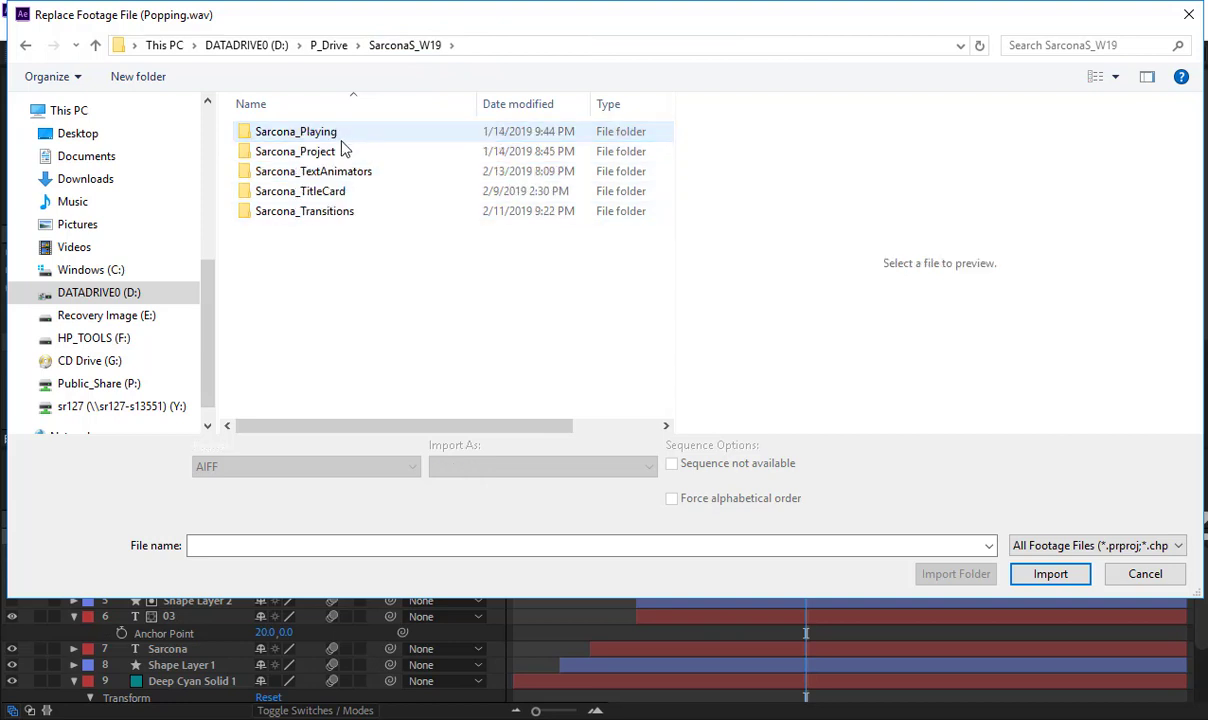
double_click(330, 190)
double_click(300, 170)
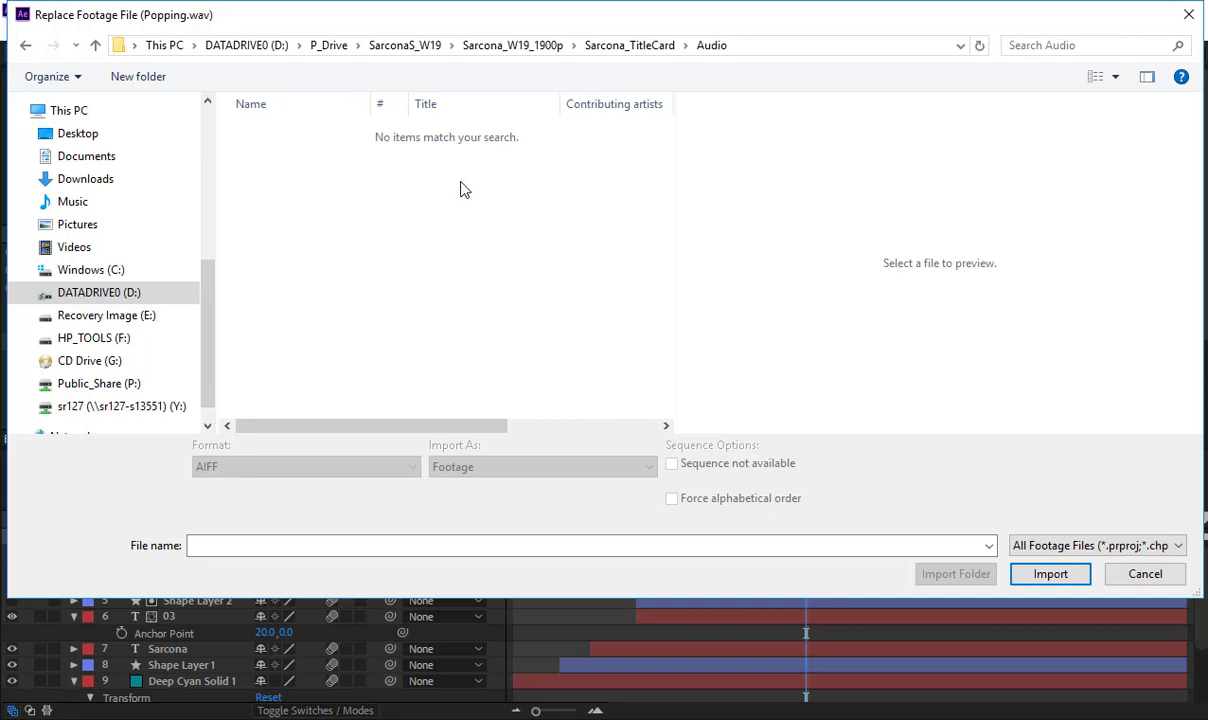
Search the W19 course folder in P_Drive on DATADRIVE0 (D:) for "popping", and cancel the footage replacement
key("super+e")
double_click(423, 574)
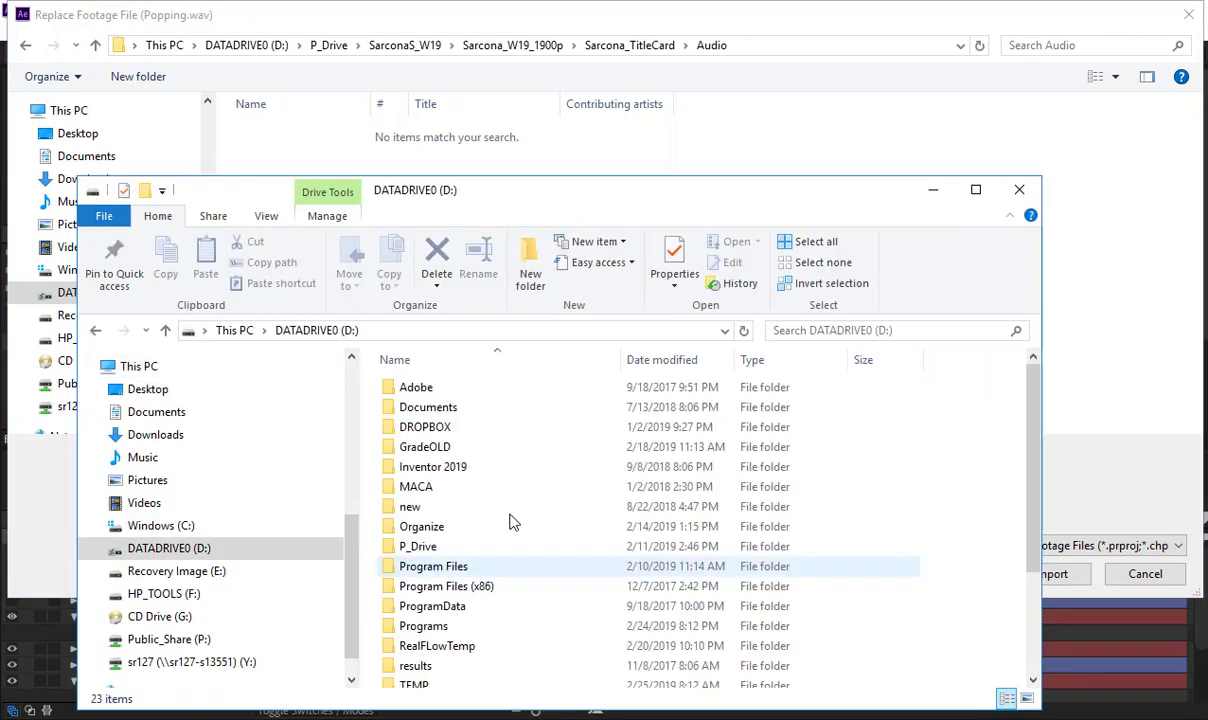
double_click(428, 546)
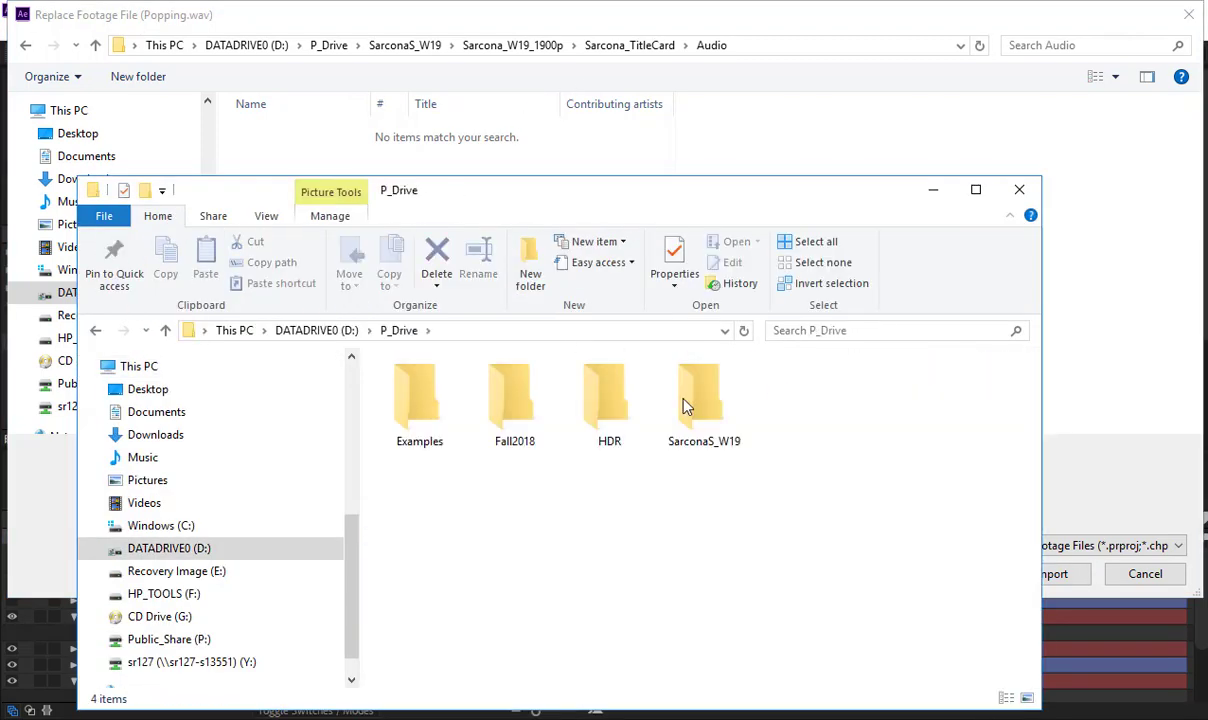
double_click(712, 402)
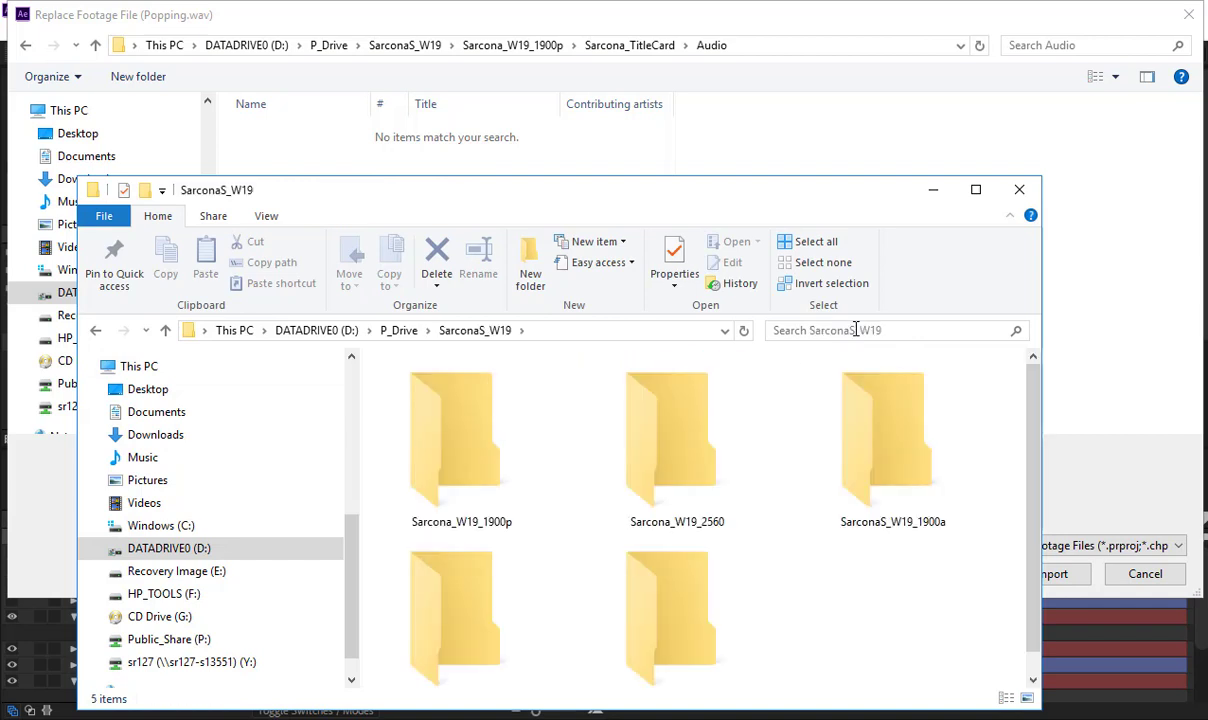
left_click(855, 330)
type("popping")
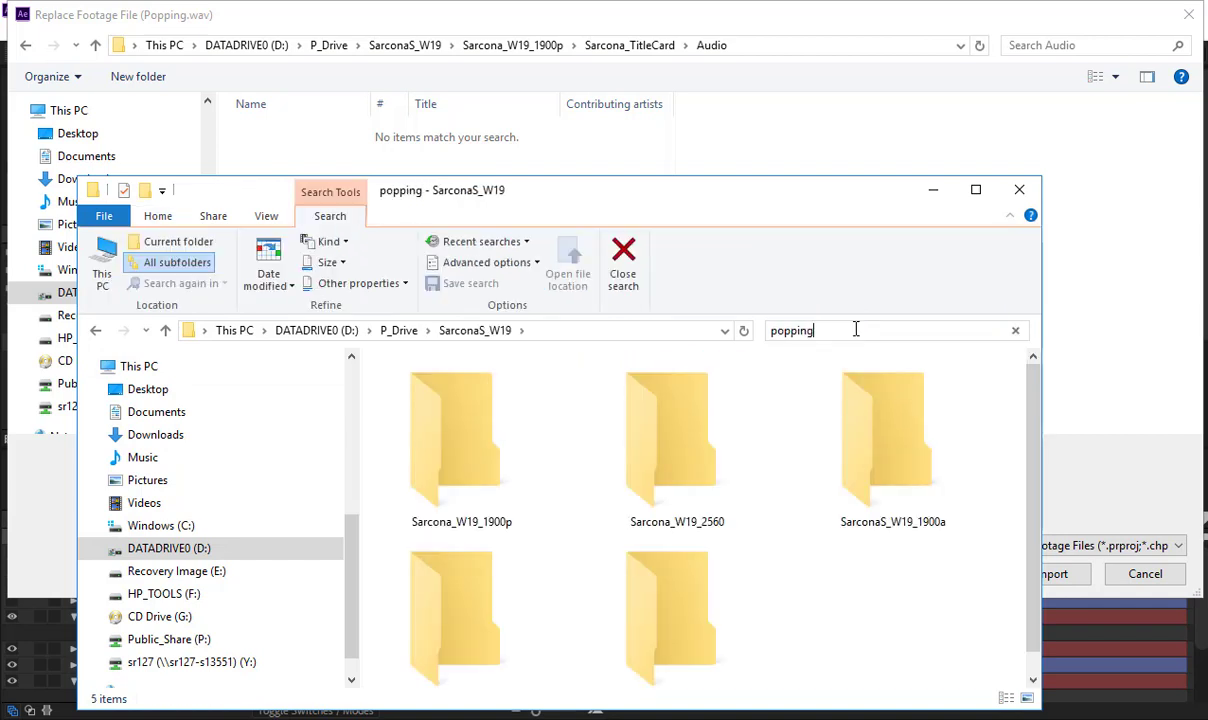
left_click(1034, 189)
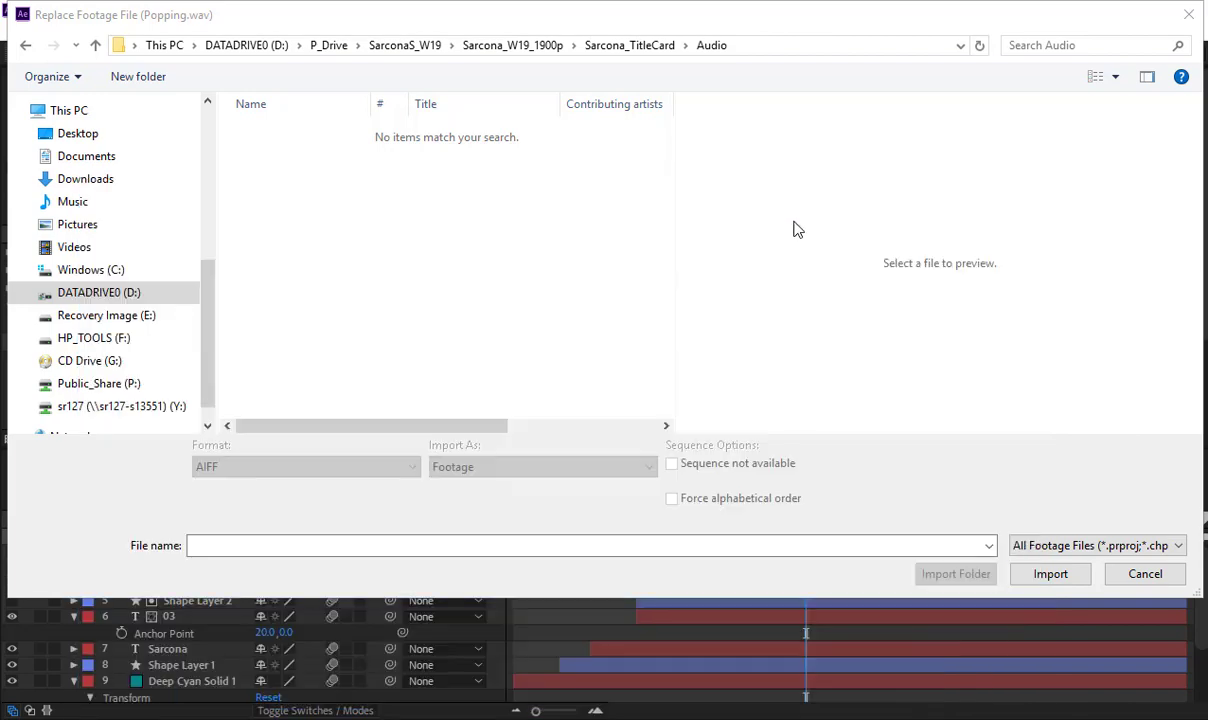
left_click(1139, 579)
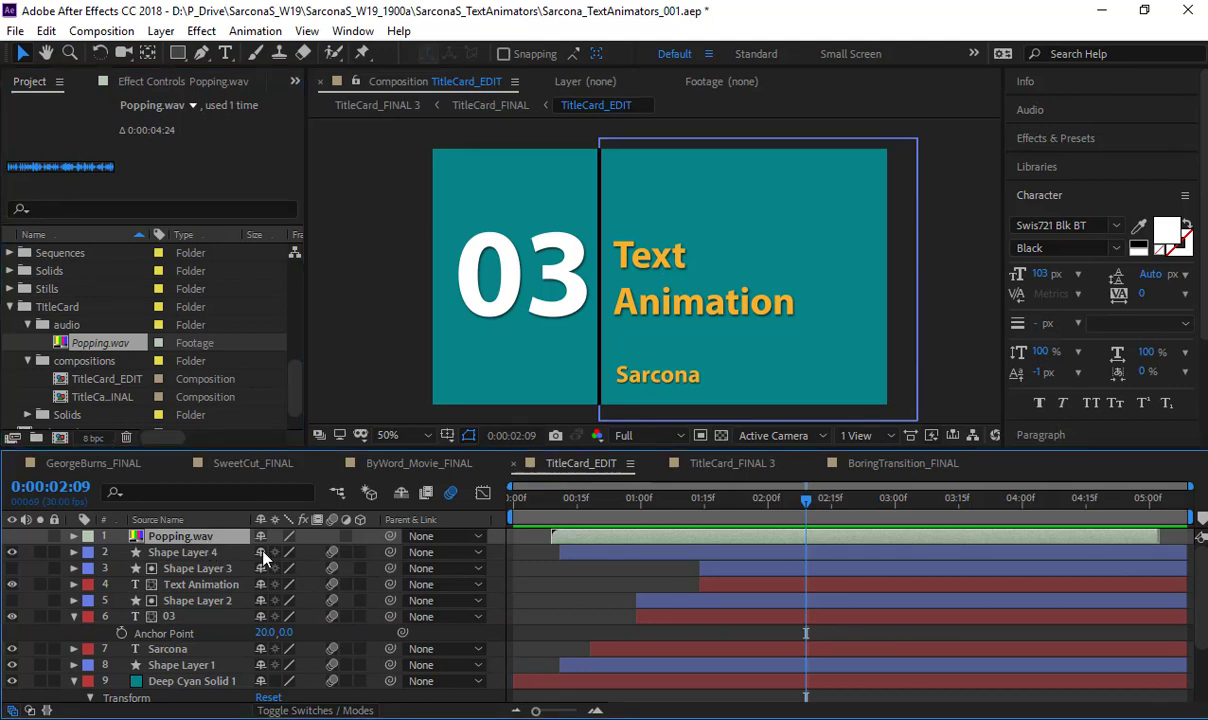
Examine the audio layers inside ByWord_Movie_FINAL, opened from TitleCard_FINAL 3, and leave all of its layers deselected
left_click(735, 465)
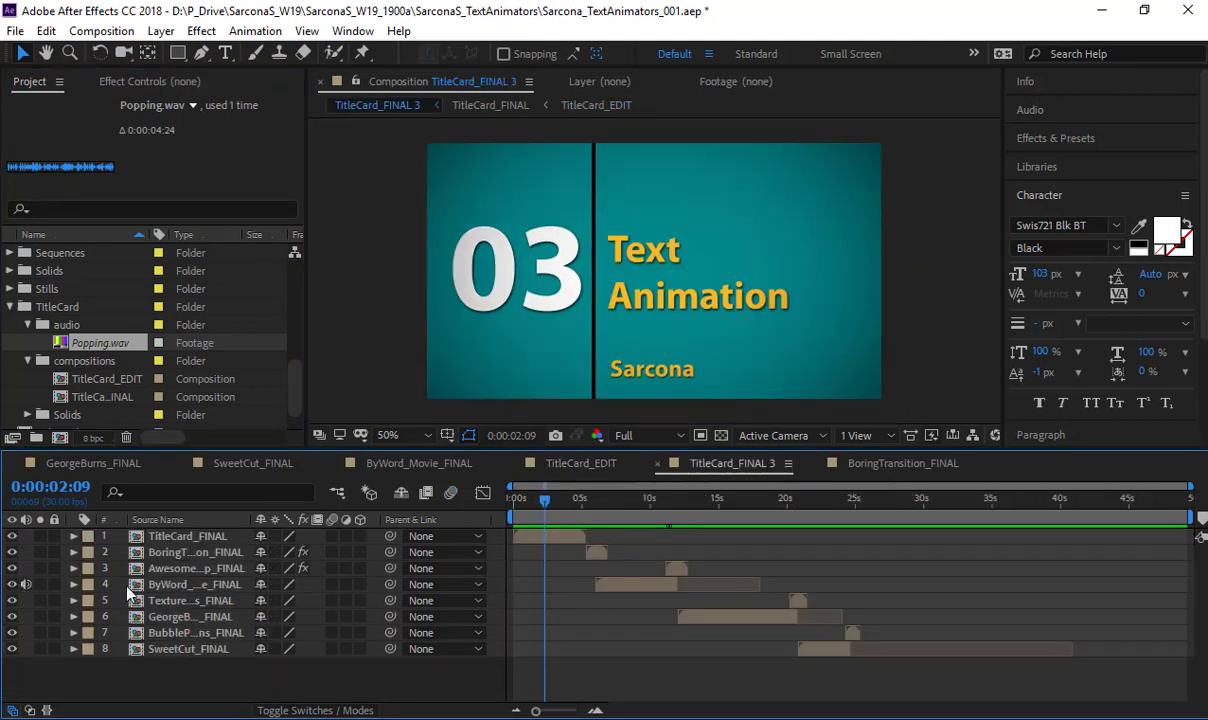
left_click(175, 586)
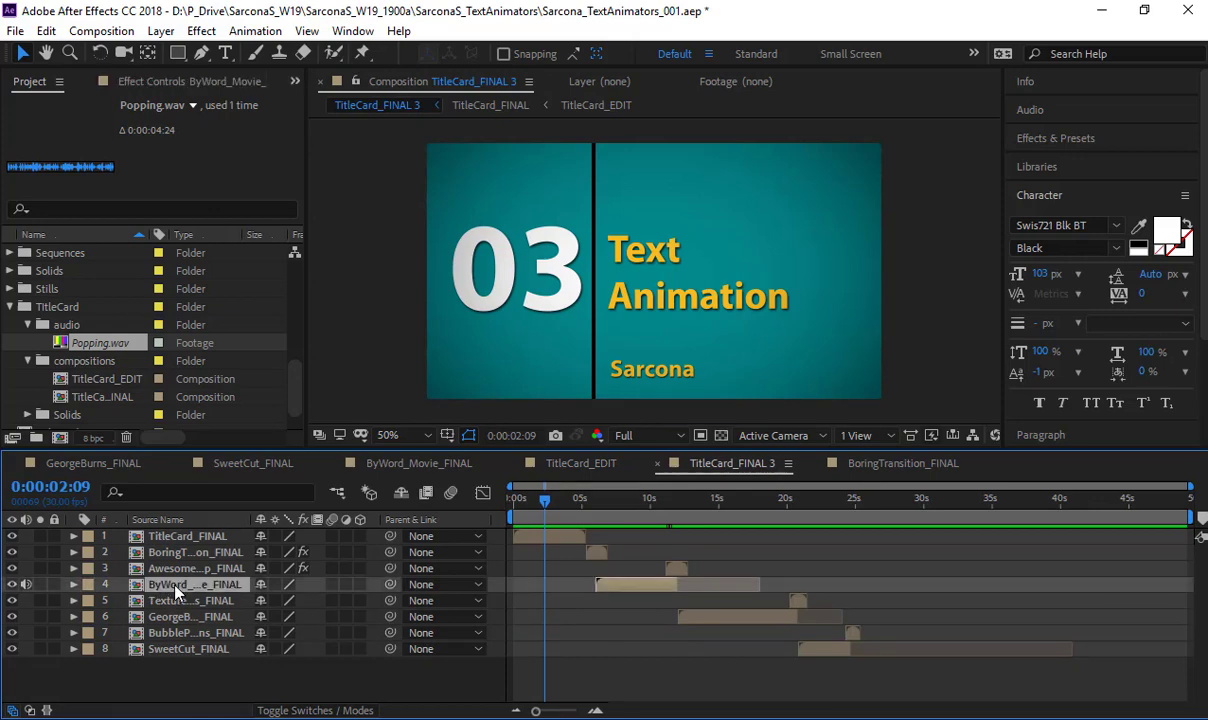
left_click(630, 497)
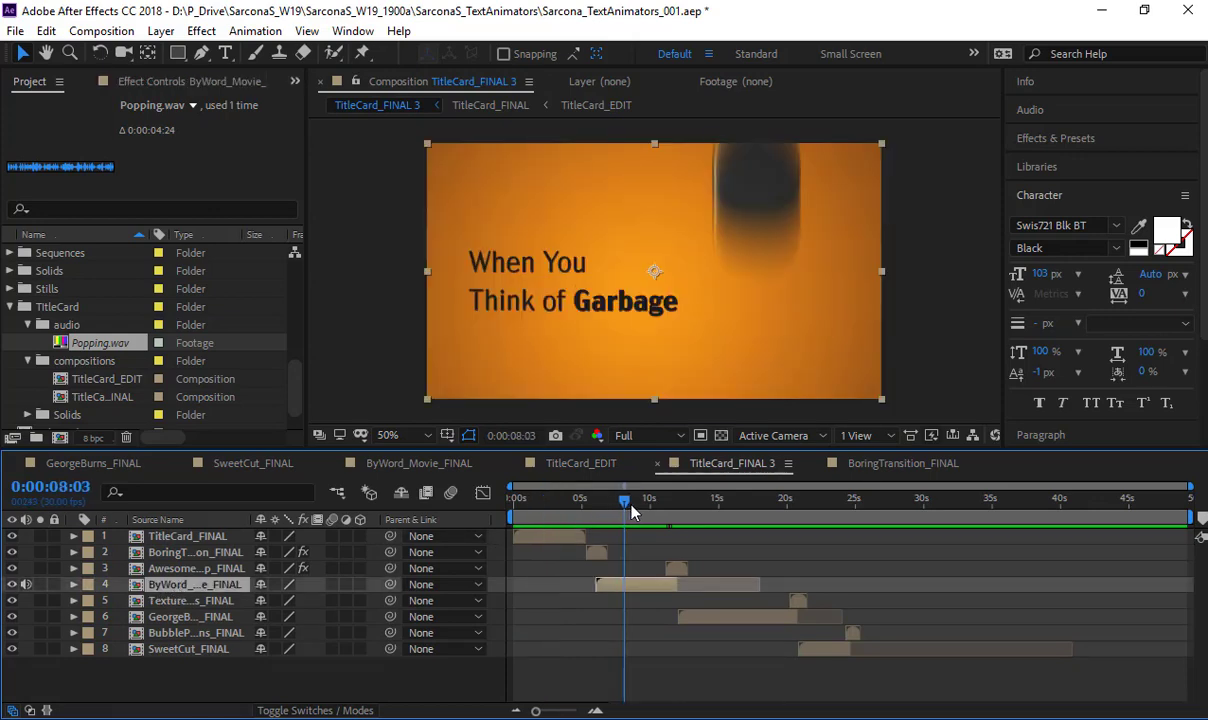
double_click(202, 588)
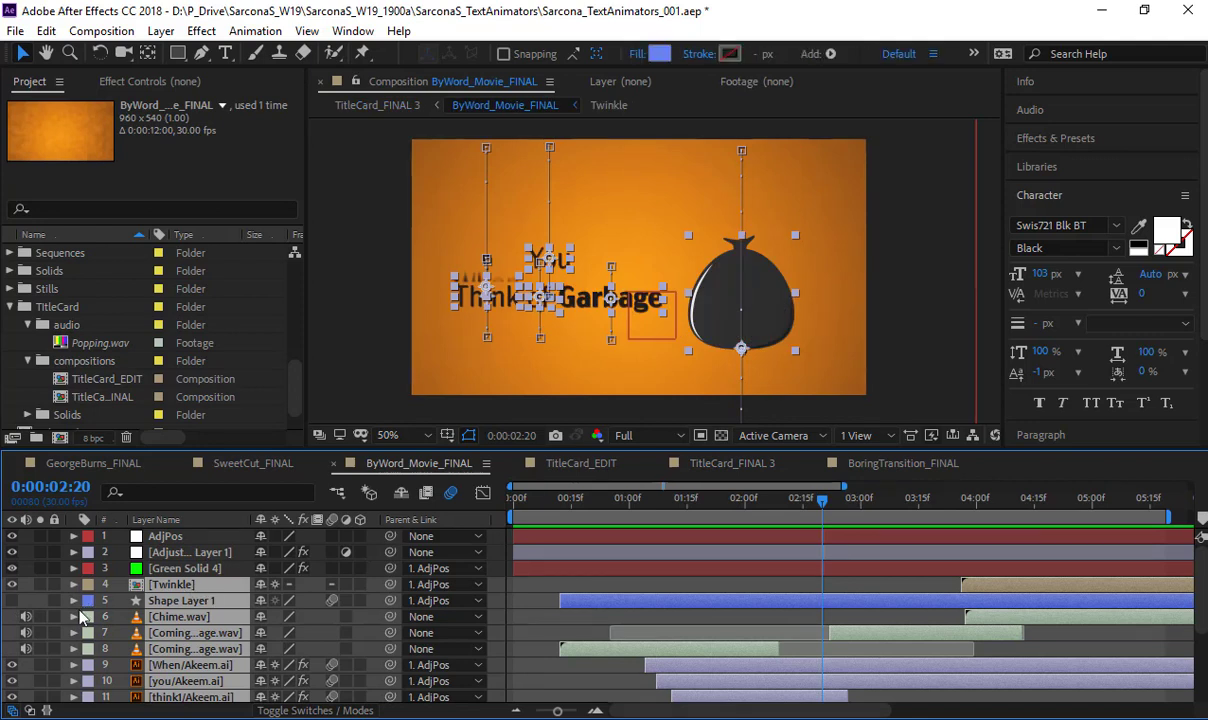
key("F2")
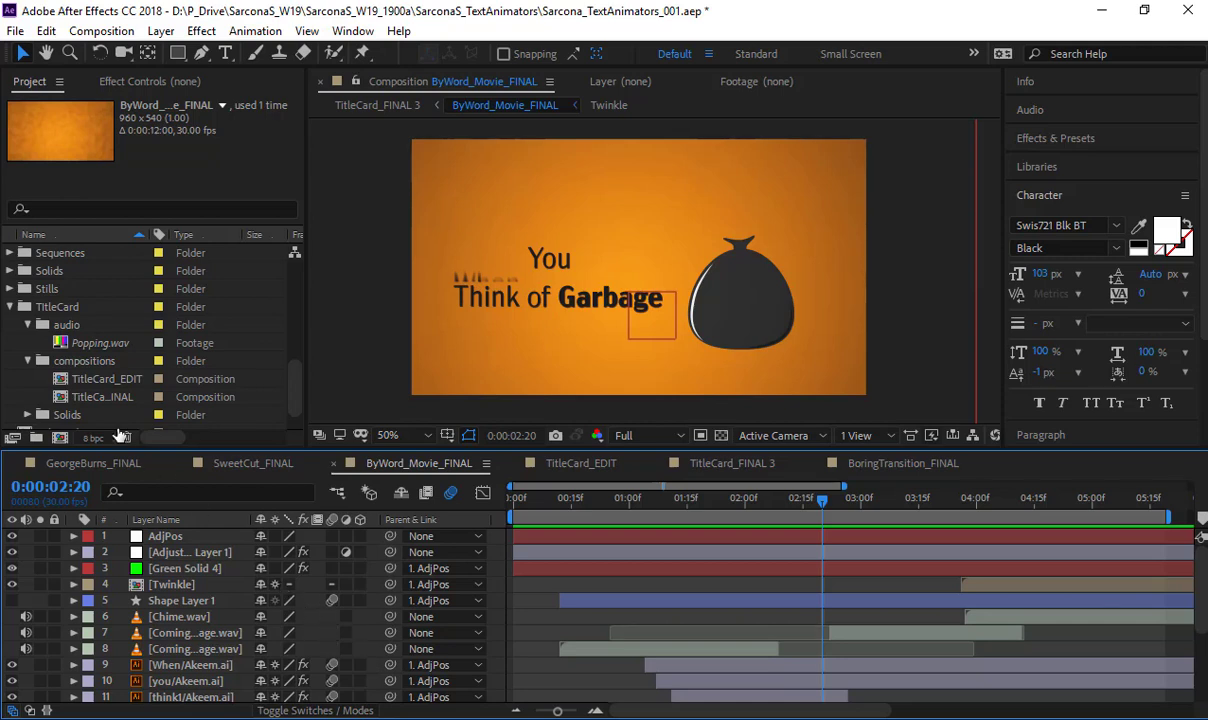
View the TitleCard_EDIT and TitleCard_FINAL compositions to check for audio, collapsing Black Solid 1's properties in TitleCard_FINAL
double_click(104, 379)
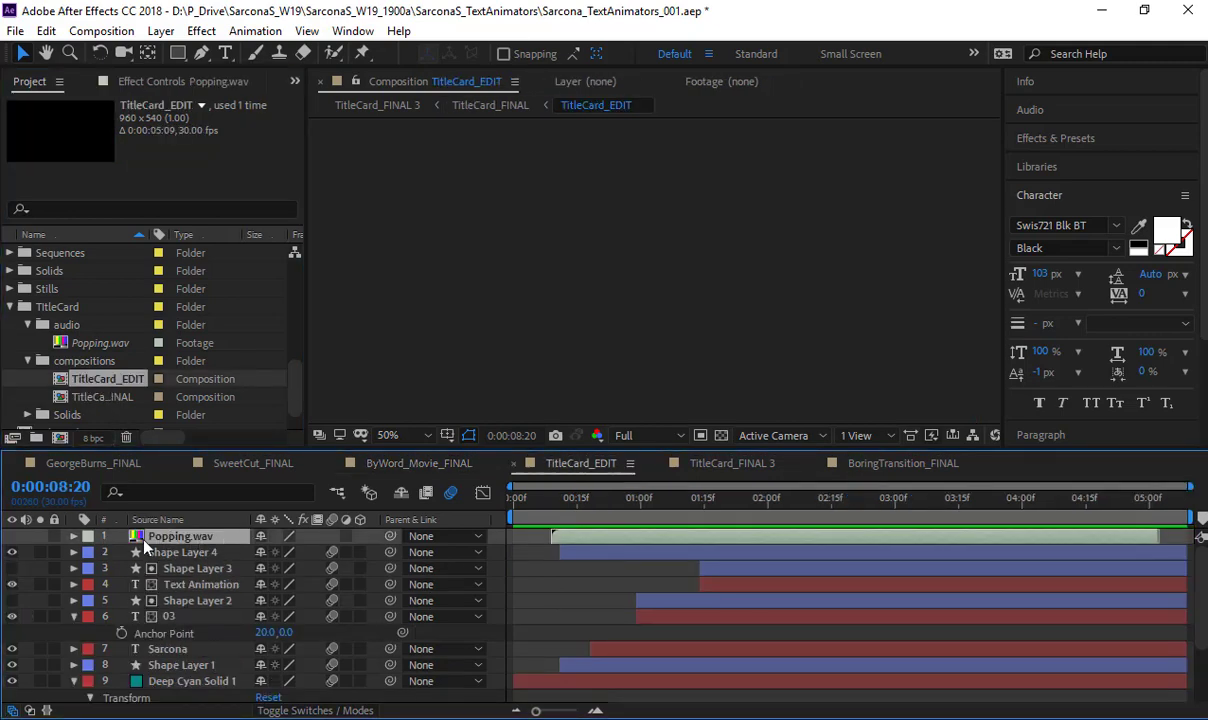
double_click(97, 398)
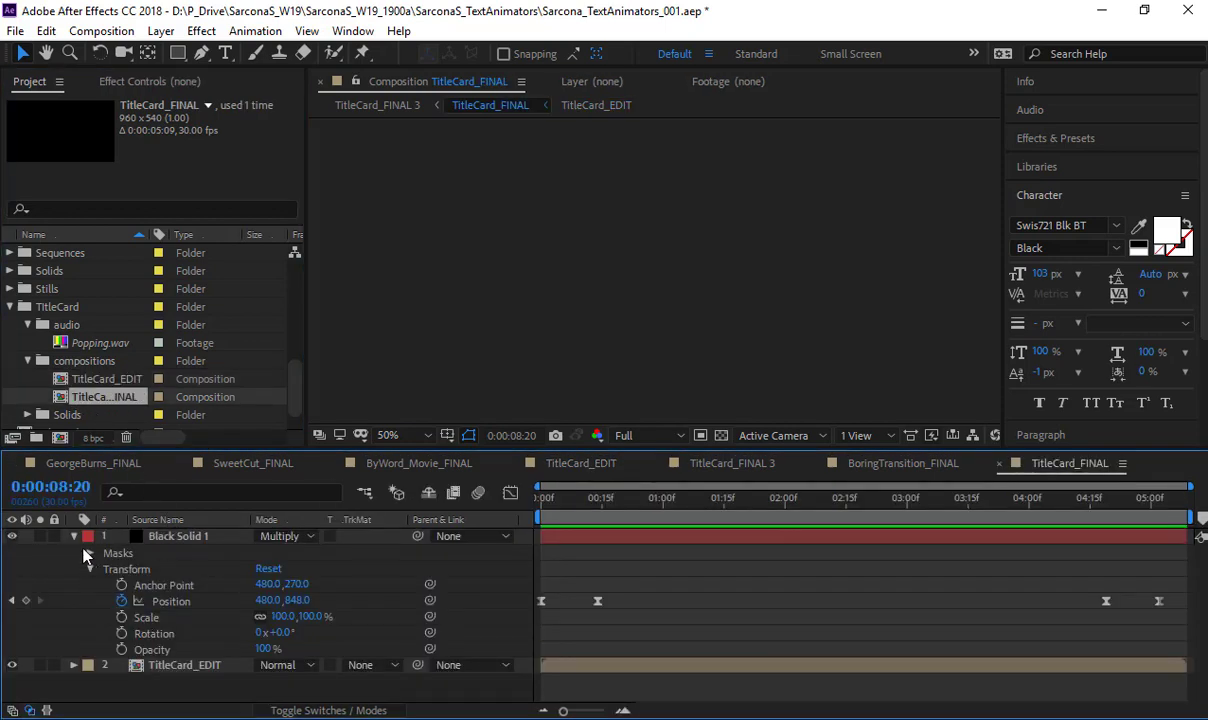
left_click(74, 537)
Duplicate the TitleCard_EDIT layer in TitleCard_FINAL and delete the copy
left_click(172, 554)
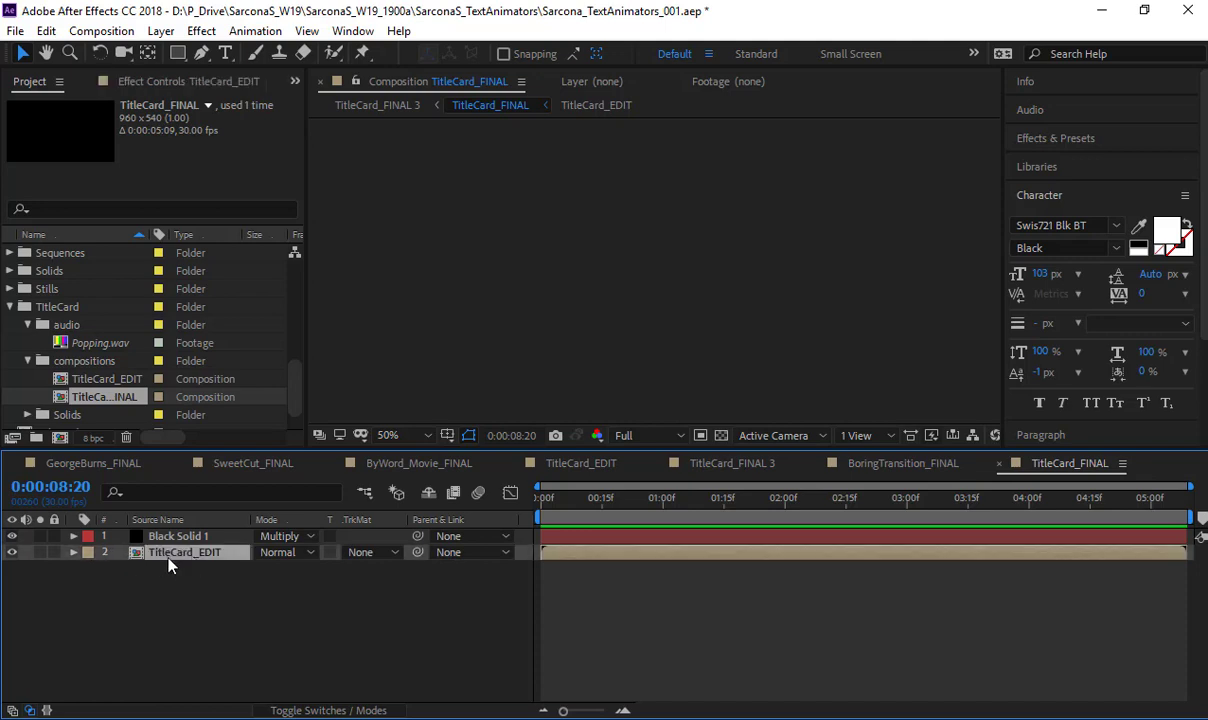
key("ctrl+d")
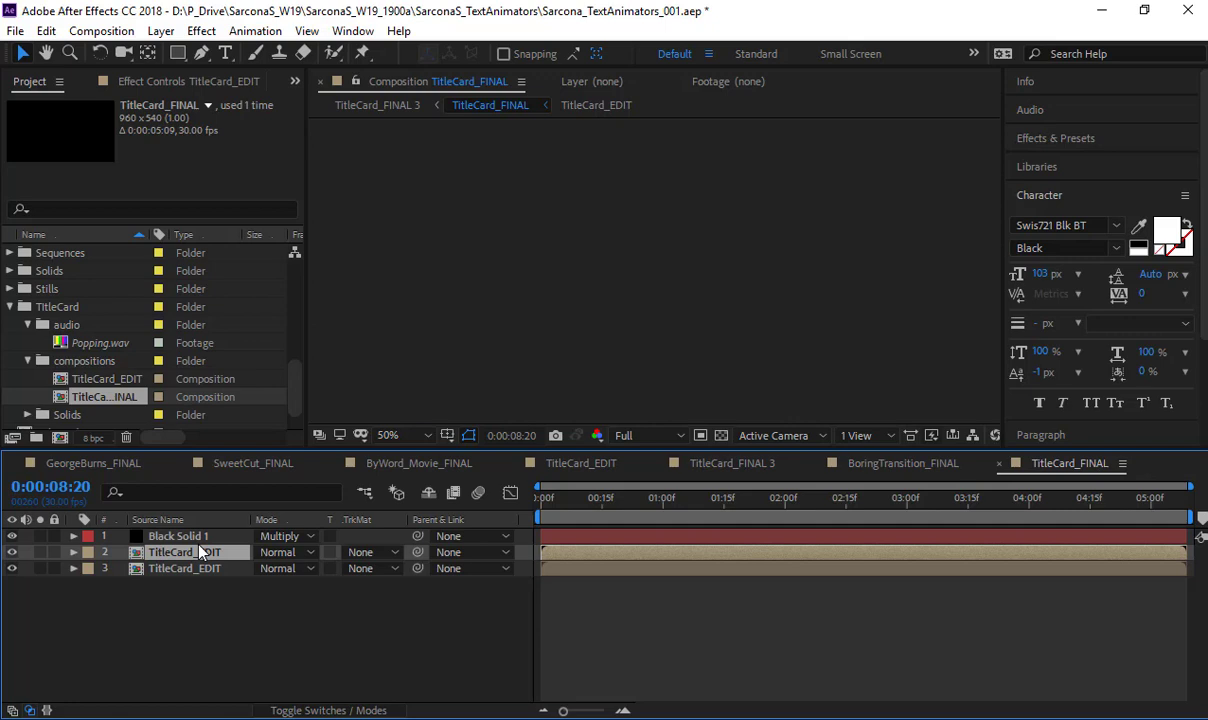
key("Delete")
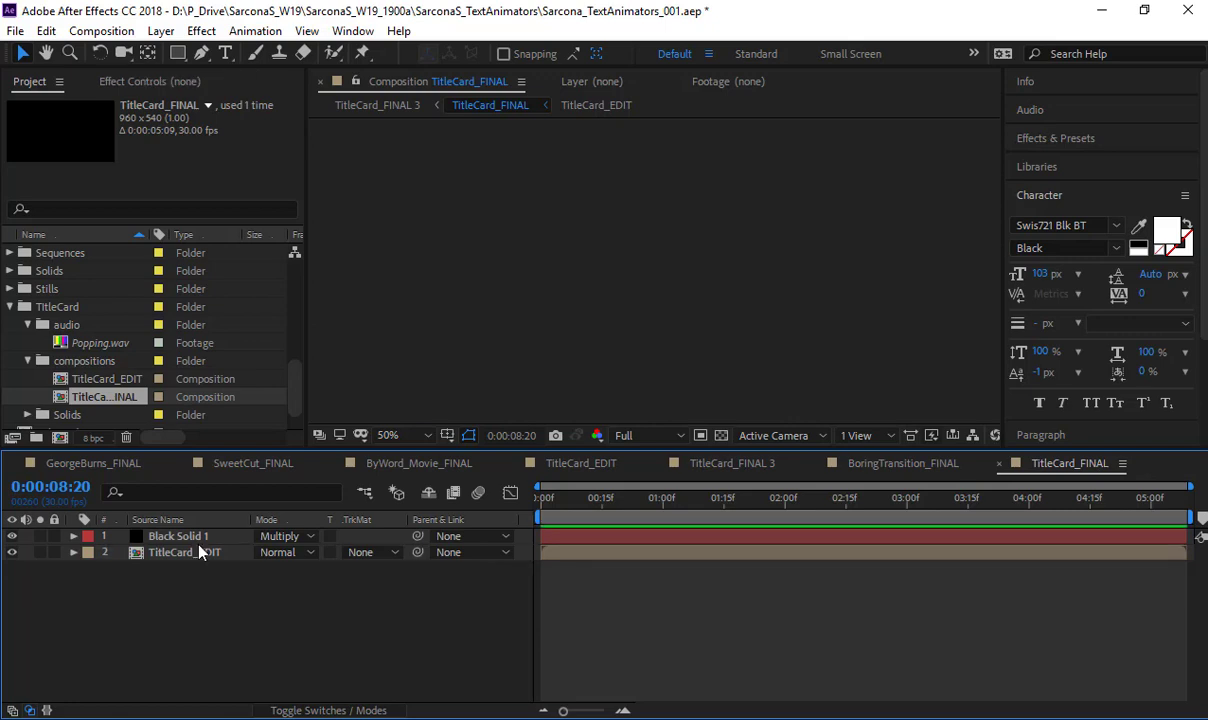
Return to TitleCard_FINAL 3 and review the whole sequence from the start to the bubble transition at 0:00:24:24
left_click(765, 463)
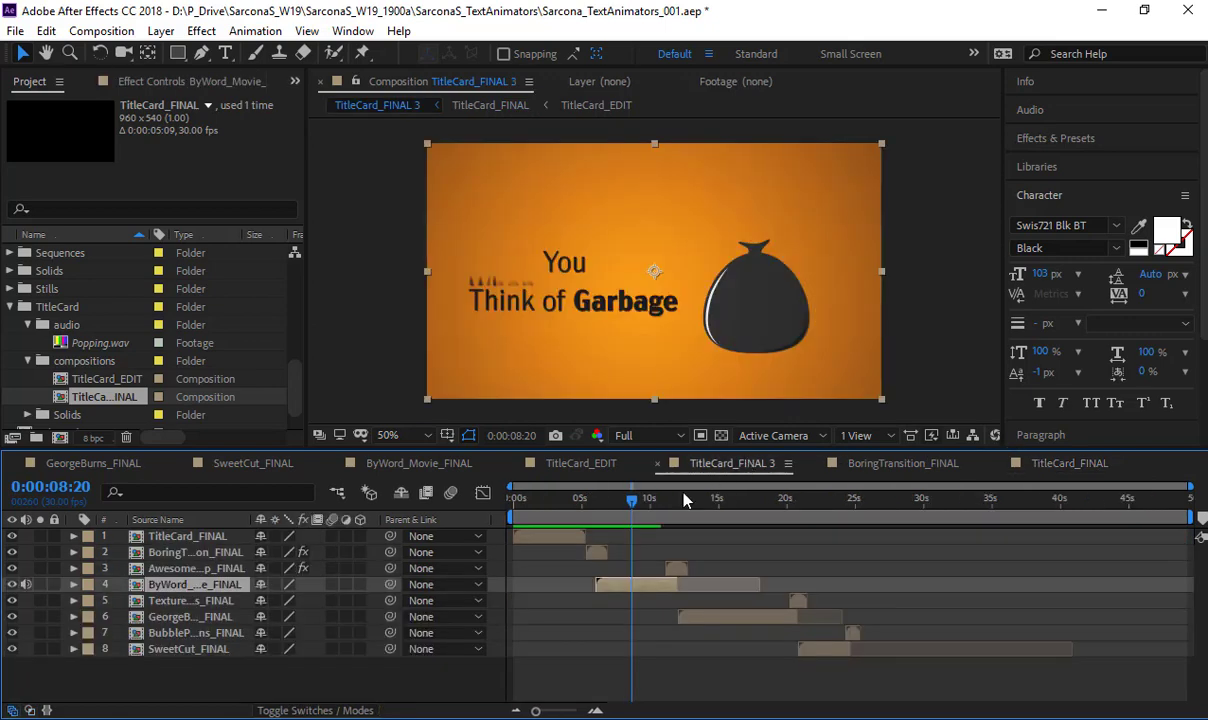
left_click(513, 498)
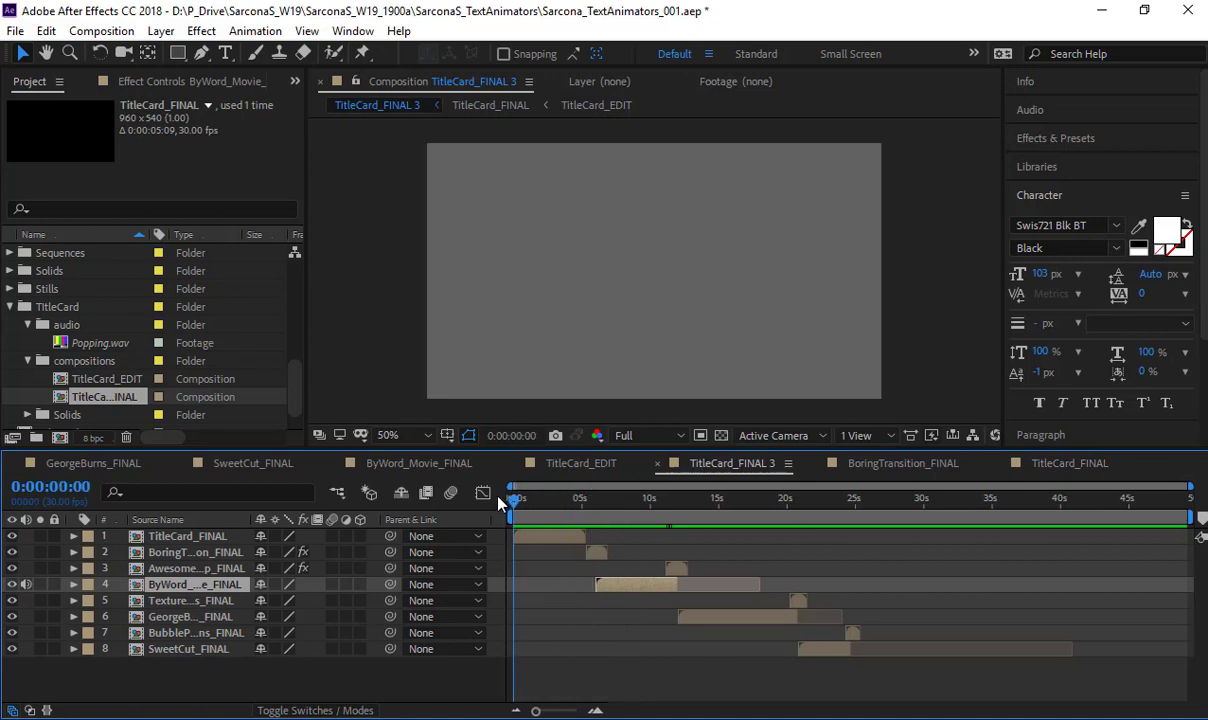
left_click_drag(513, 498, 853, 534)
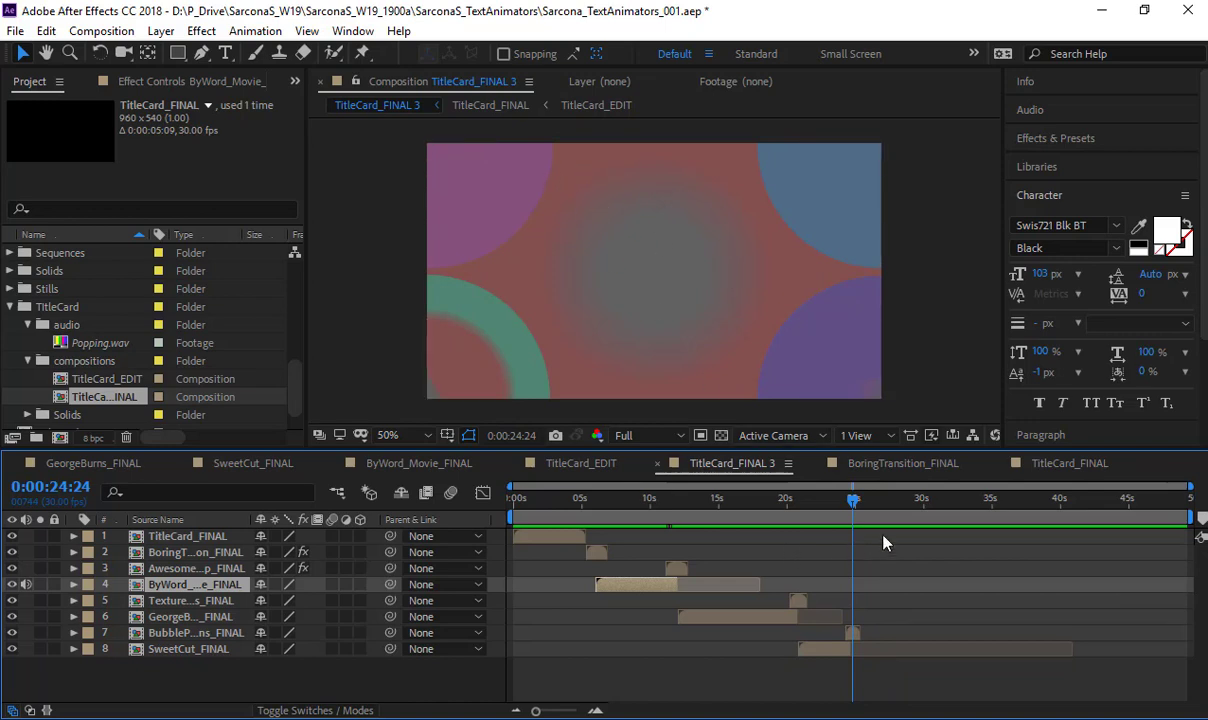
Enable motion blur on all layers of the SweetCut_FINAL composition and inspect the blurred SWEET lettering up close at 0:00:01:26
left_click_drag(843, 505, 824, 505)
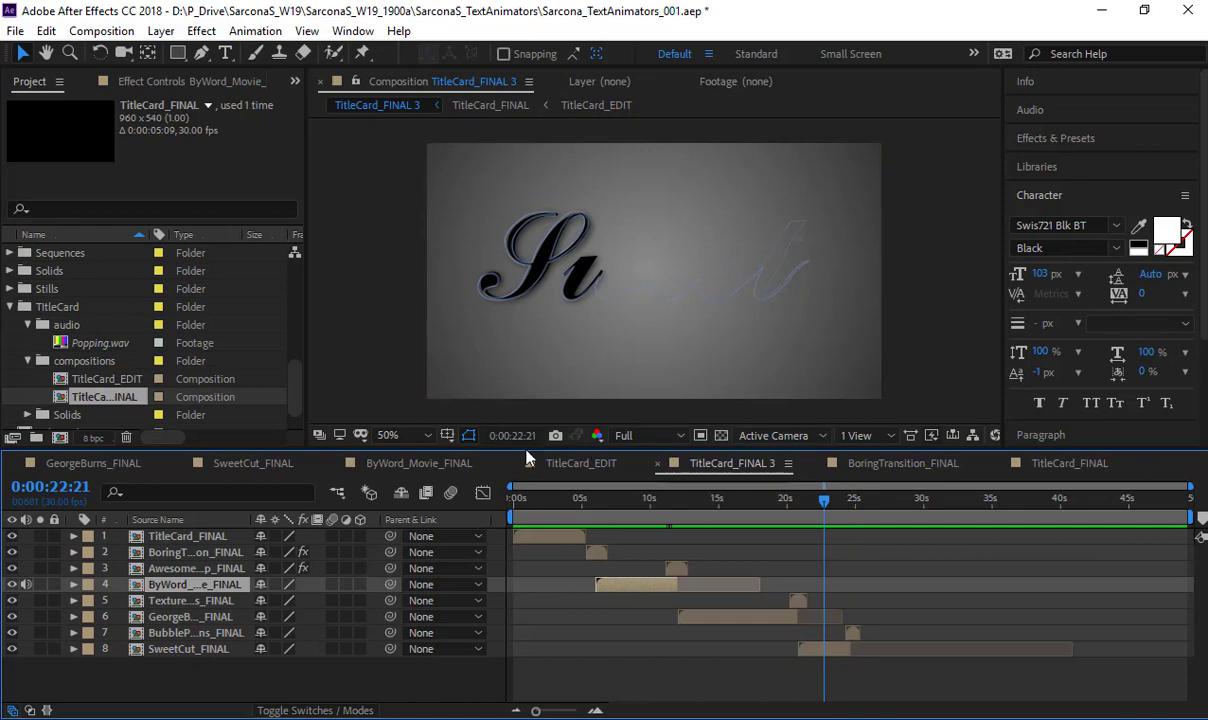
left_click(255, 463)
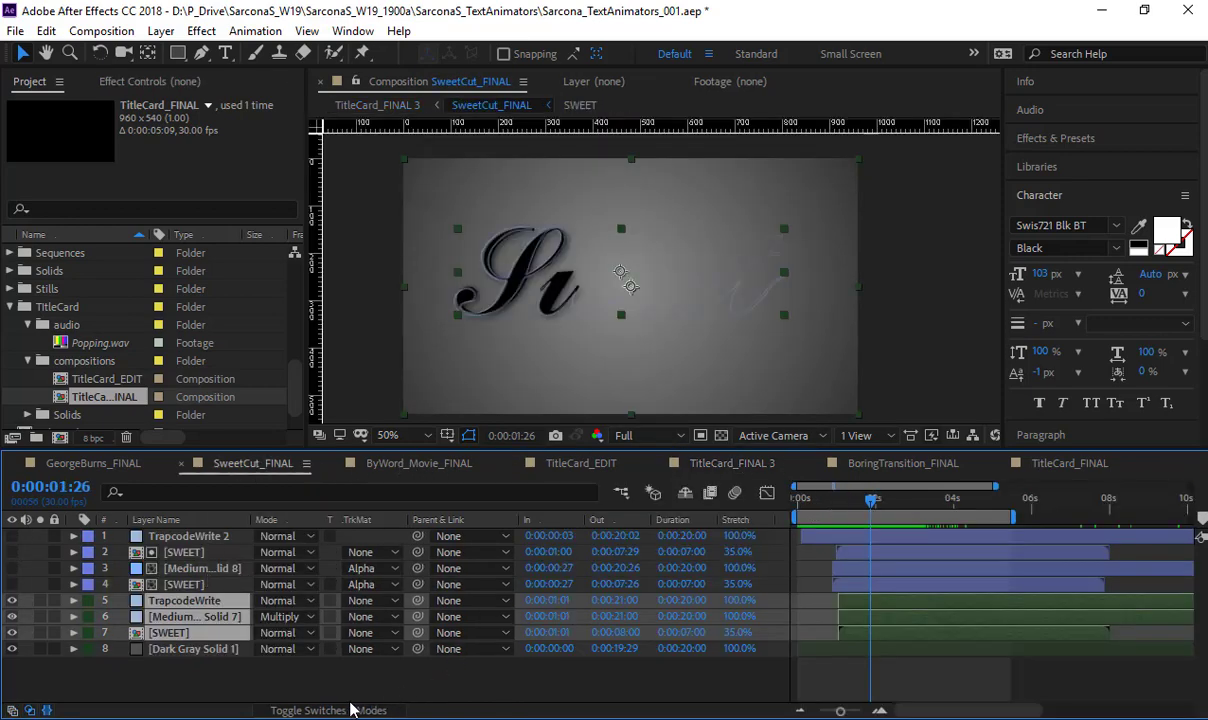
left_click(332, 668)
key("F4")
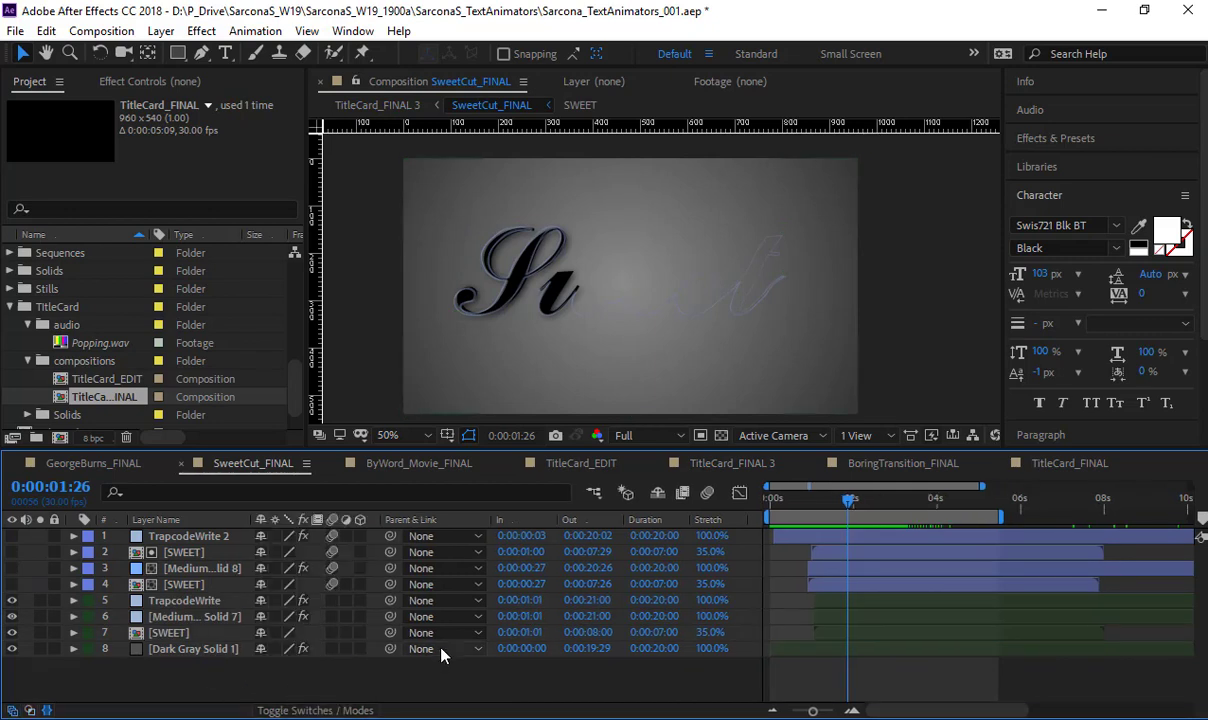
left_click_drag(336, 606, 334, 679)
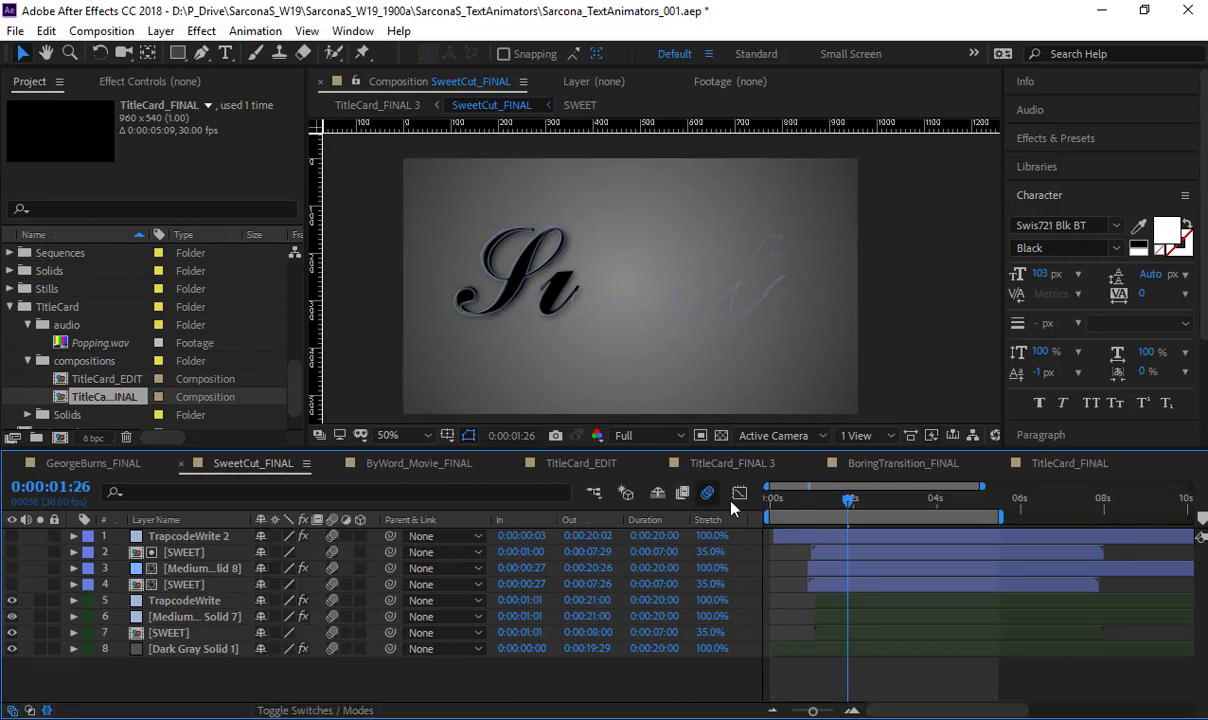
key("slash")
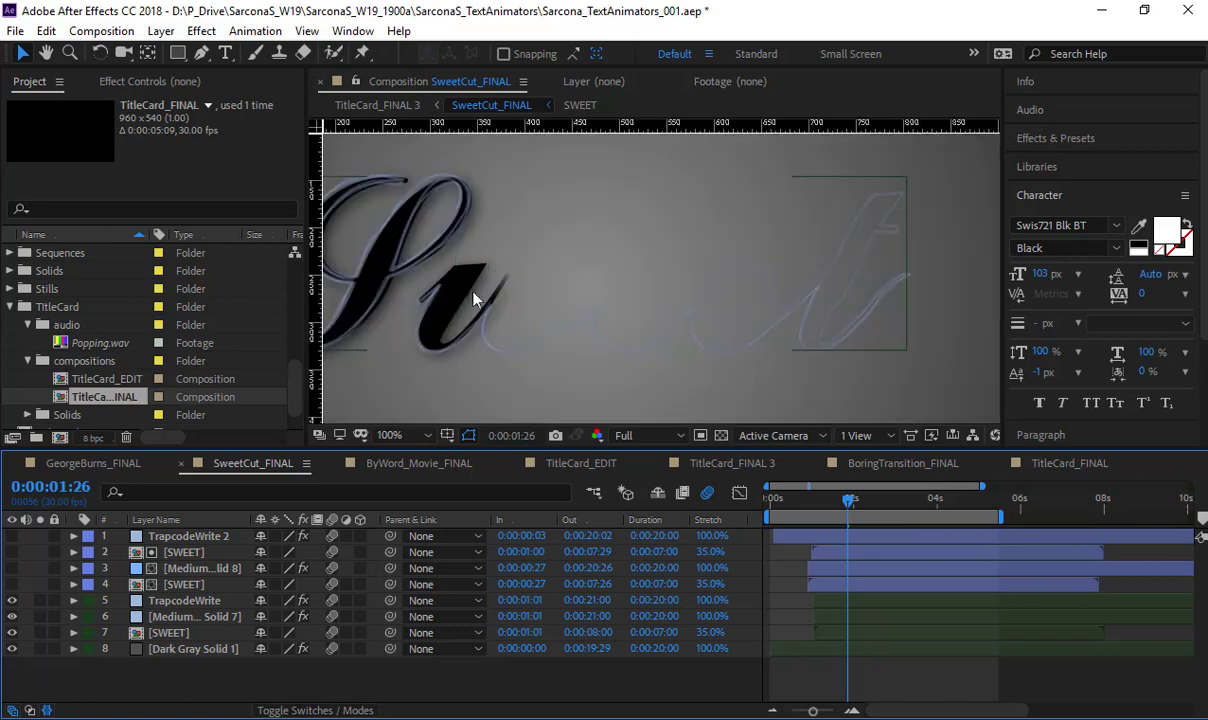
scroll(475, 300, "up", 2)
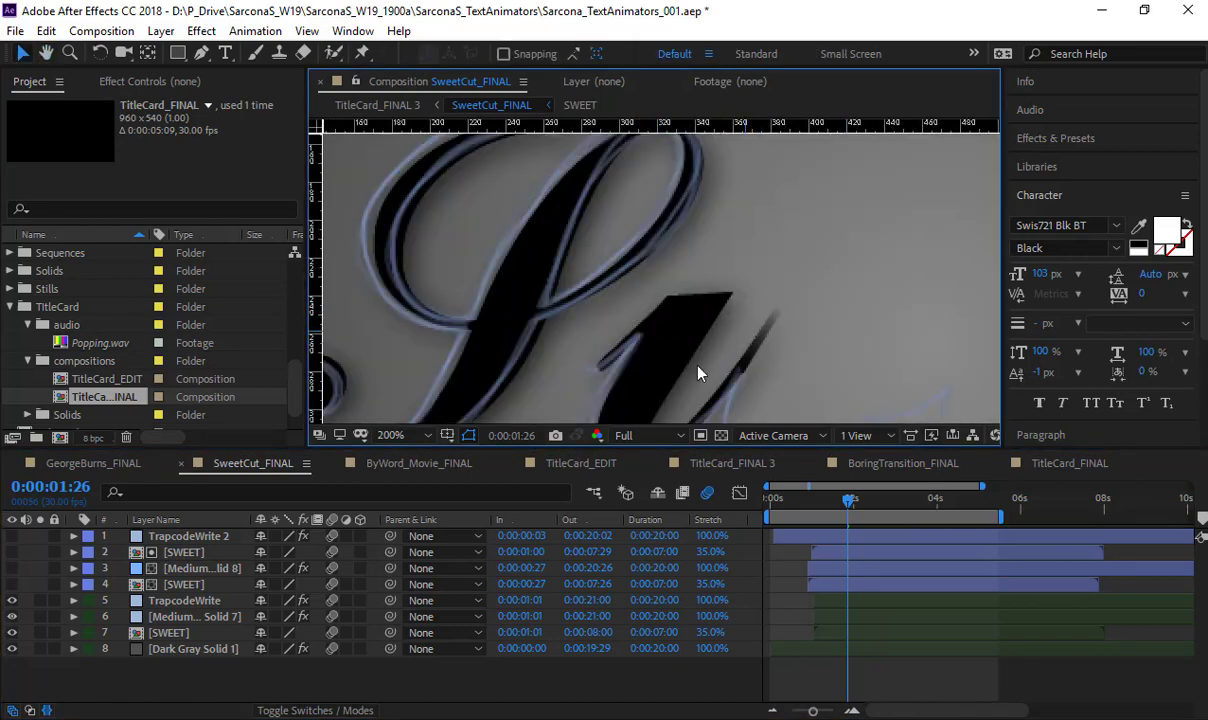
Return to TitleCard_FINAL 3 and examine the motion blur on the SWEET lettering at 0:00:22:21
left_click(867, 467)
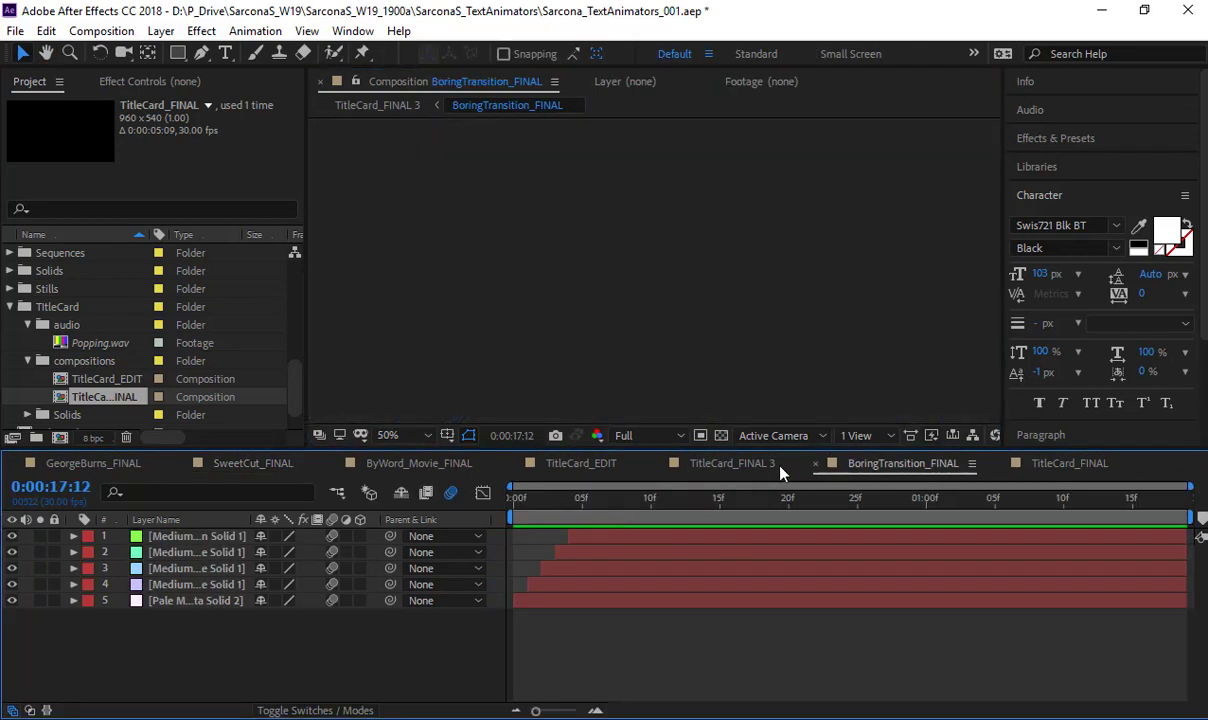
left_click(733, 463)
scroll(580, 275, "up", 4)
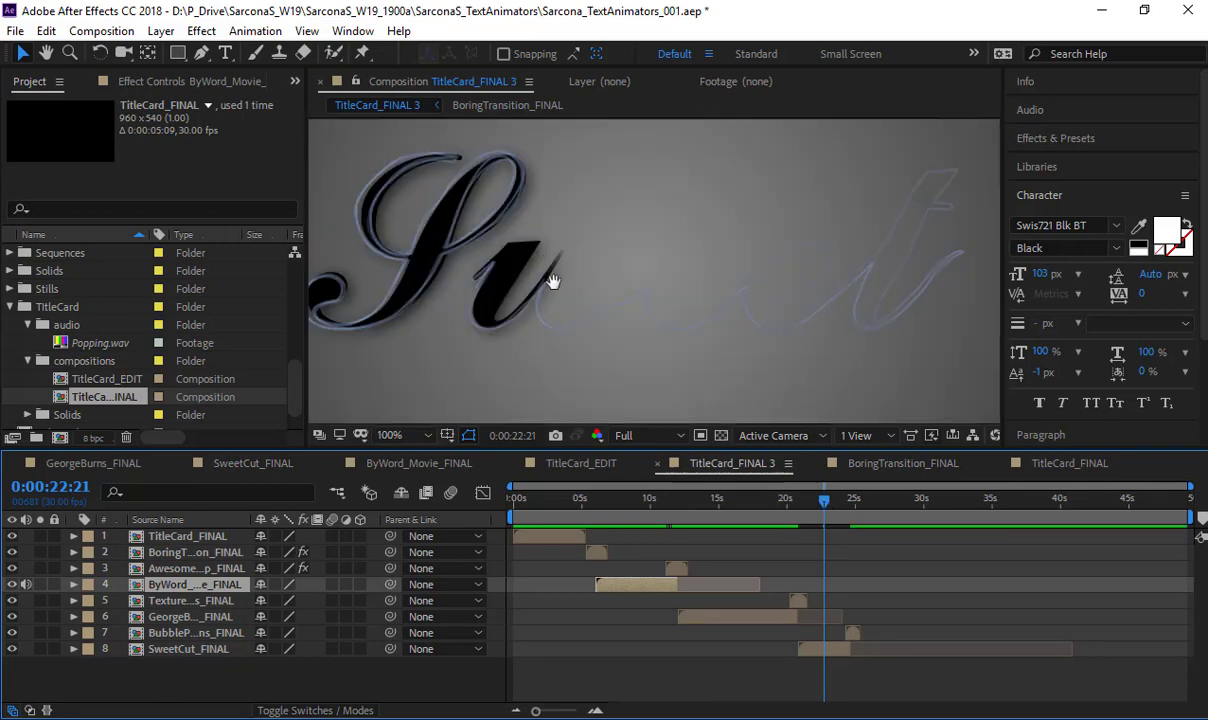
scroll(790, 345, "down", 1)
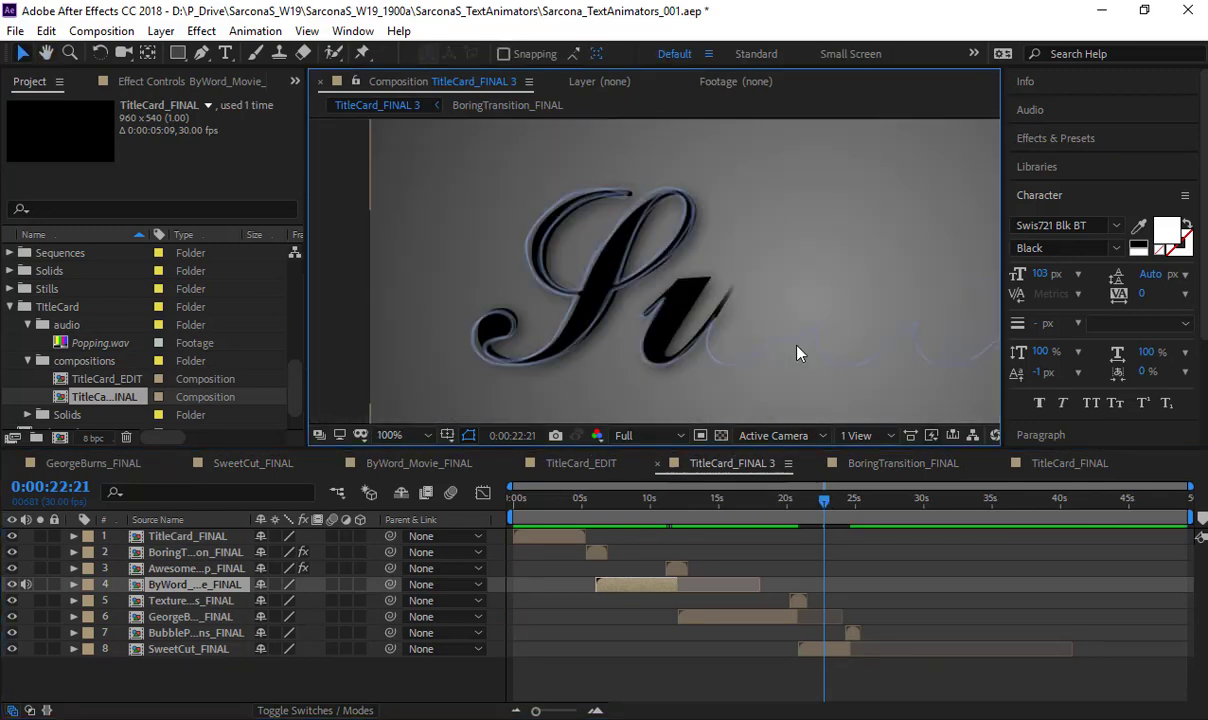
Review the texture transition and the motion blur on the George Burns signature, and return to the start of TitleCard_FINAL 3
left_click(817, 515)
left_click_drag(817, 515, 793, 512)
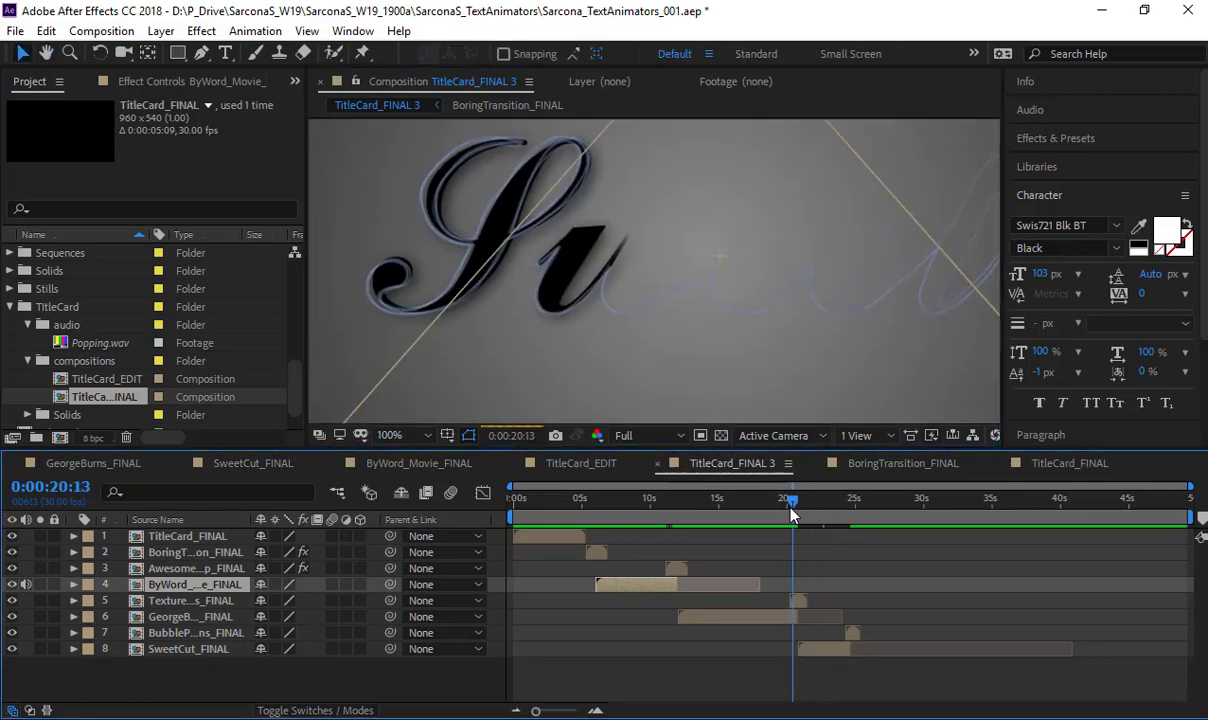
scroll(757, 290, "down", 2)
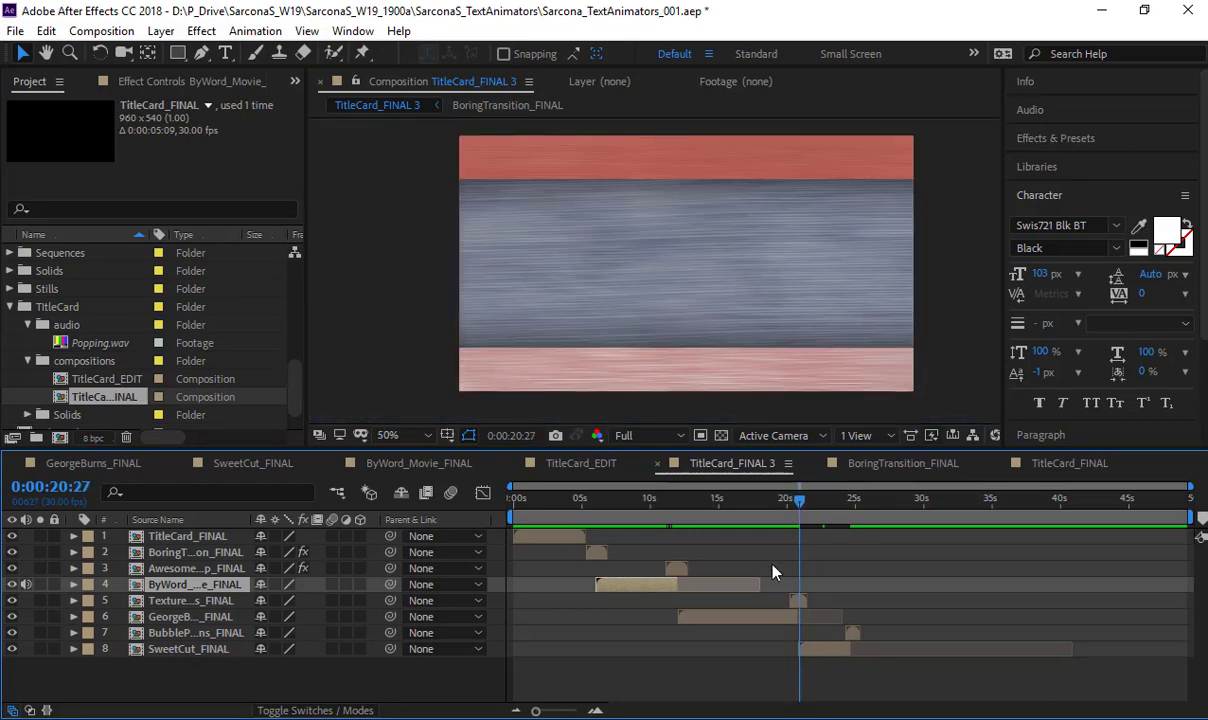
left_click_drag(799, 515, 793, 519)
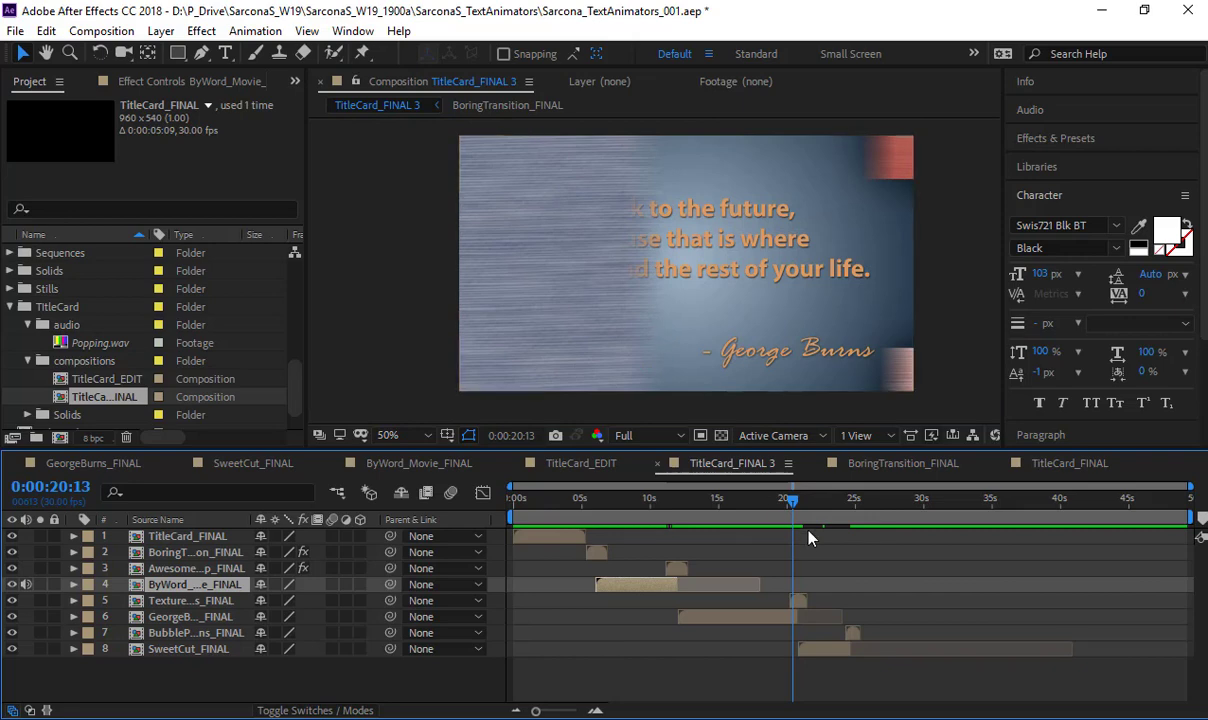
left_click_drag(783, 508, 769, 510)
scroll(755, 308, "up", 4)
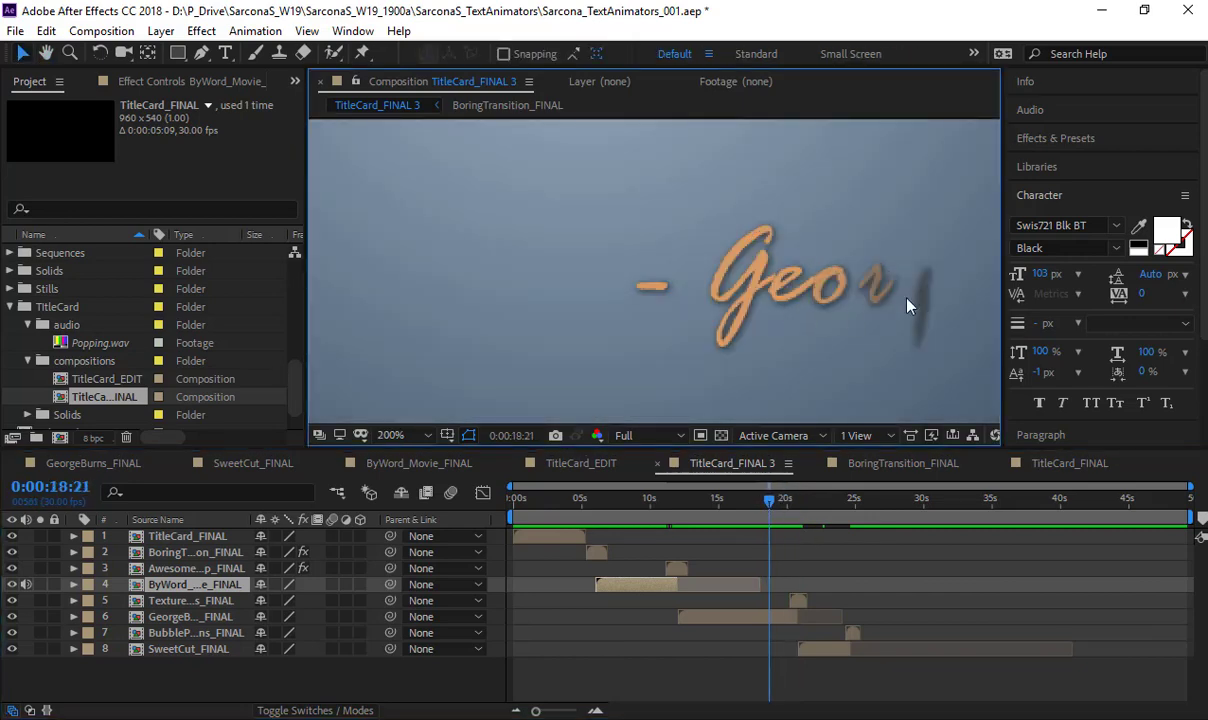
left_click_drag(766, 520, 502, 492)
scroll(674, 245, "down", 4)
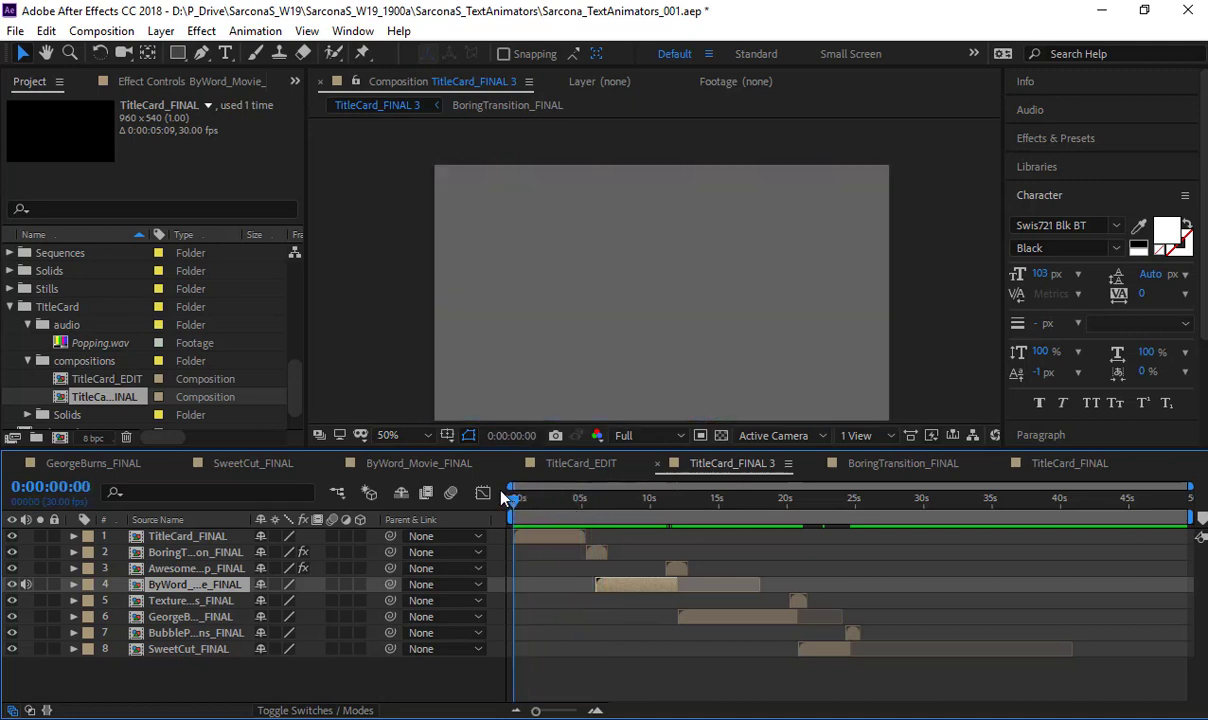
End the work area at 0:00:25:11, trim TitleCard_FINAL 3 to it and save the project
left_click(860, 512)
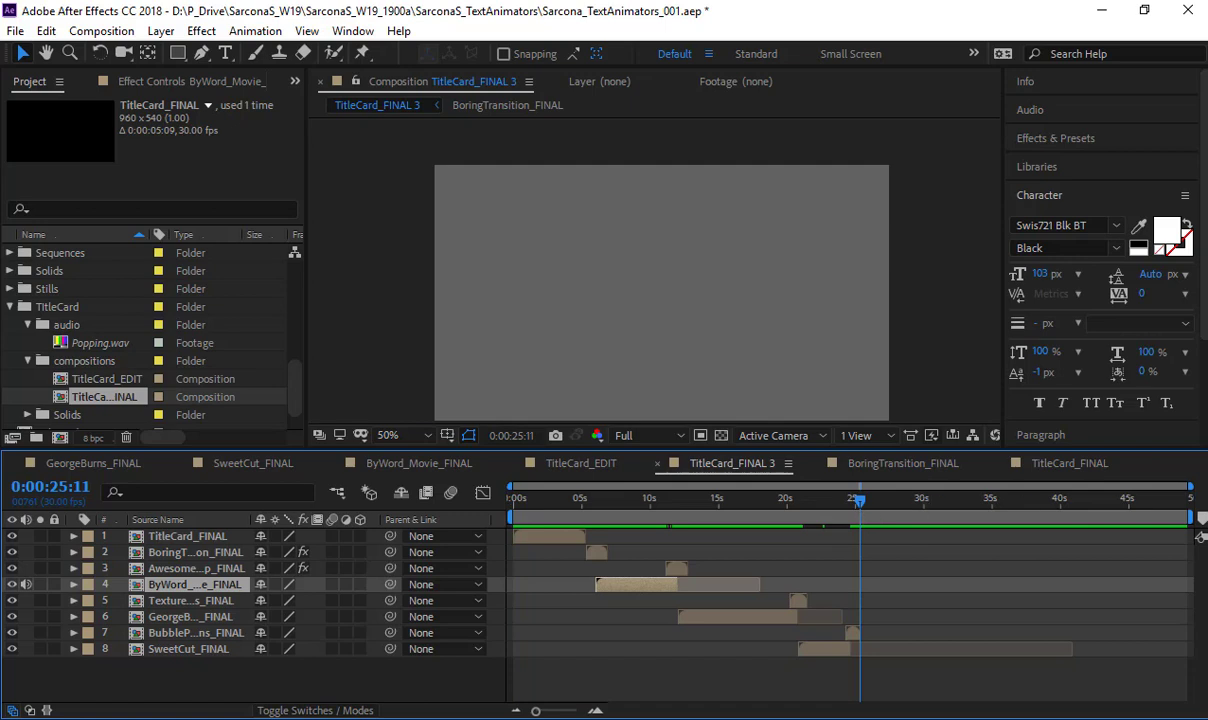
left_click(100, 31)
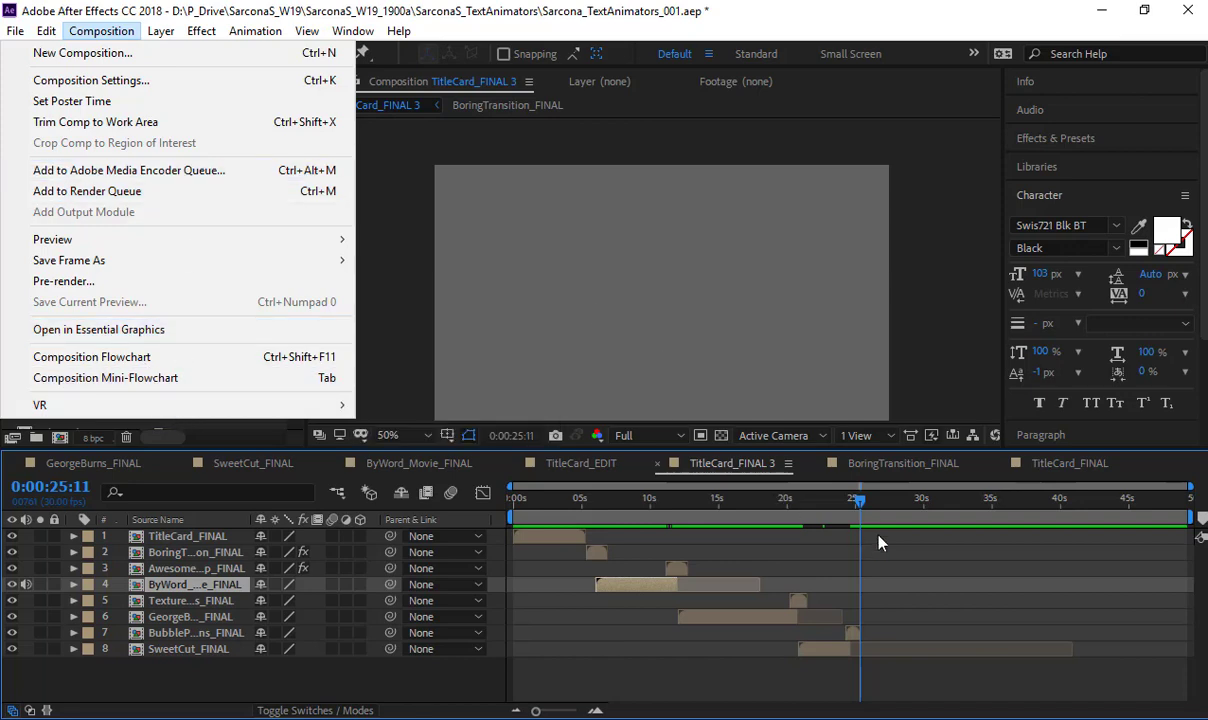
left_click(829, 505)
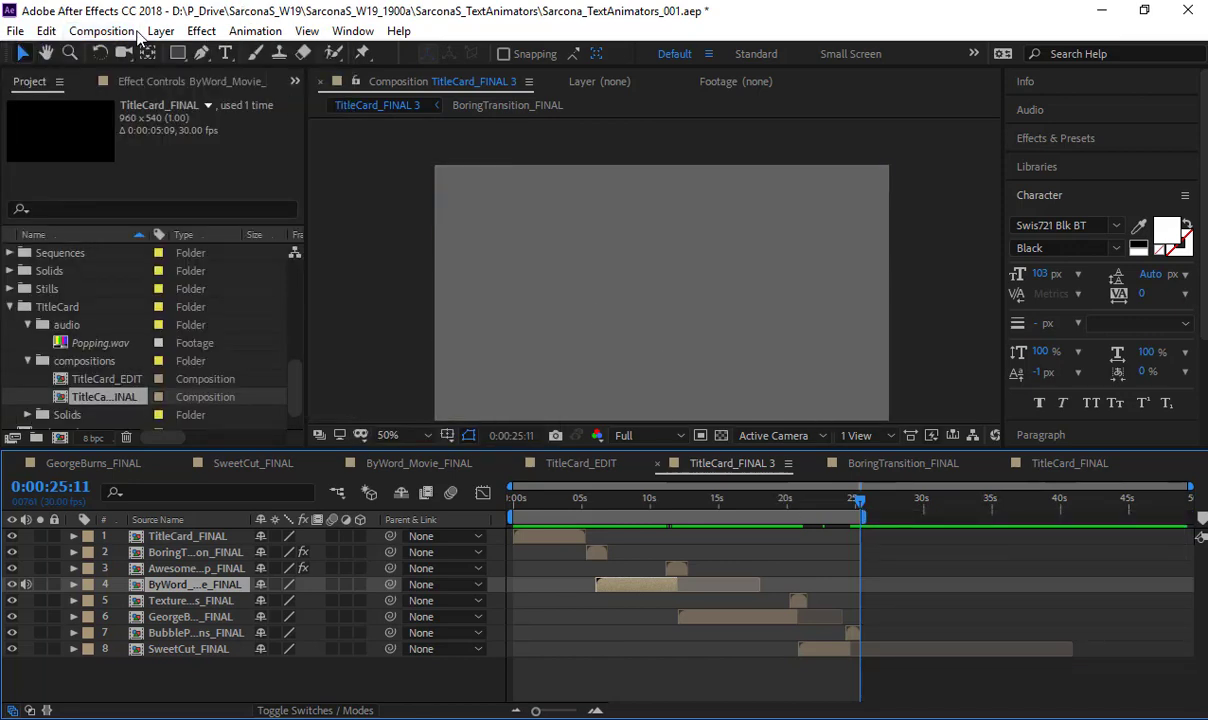
left_click(136, 33)
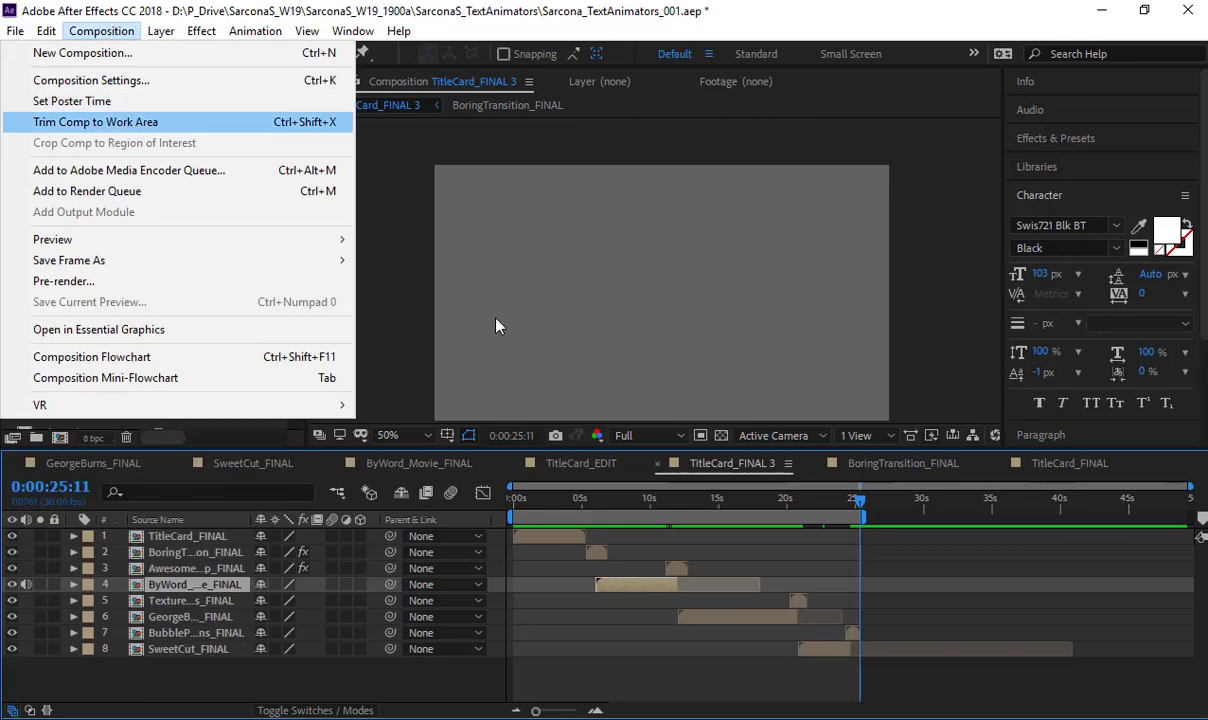
key("Return")
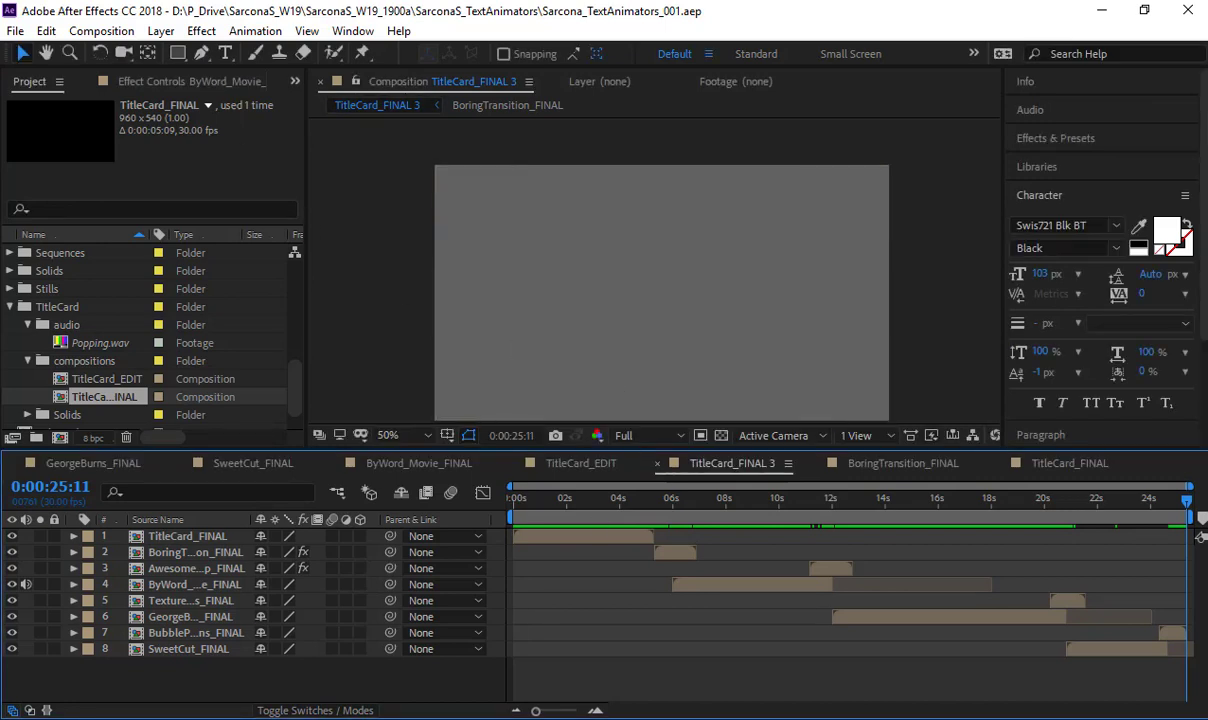
Switch to File Explorer and open the TextAnimators project folder inside P_Drive on the DATADRIVE0 (D:) drive
left_click(233, 540)
key("super+e")
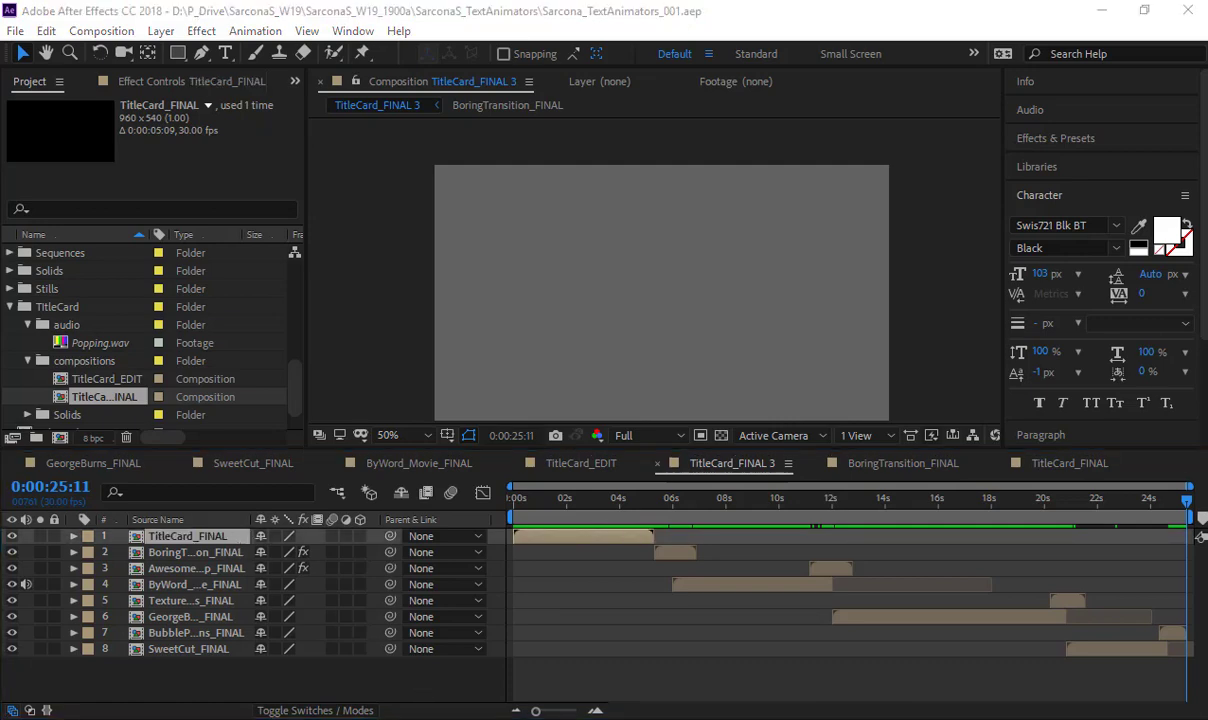
scroll(455, 537, "down", 1)
double_click(455, 530)
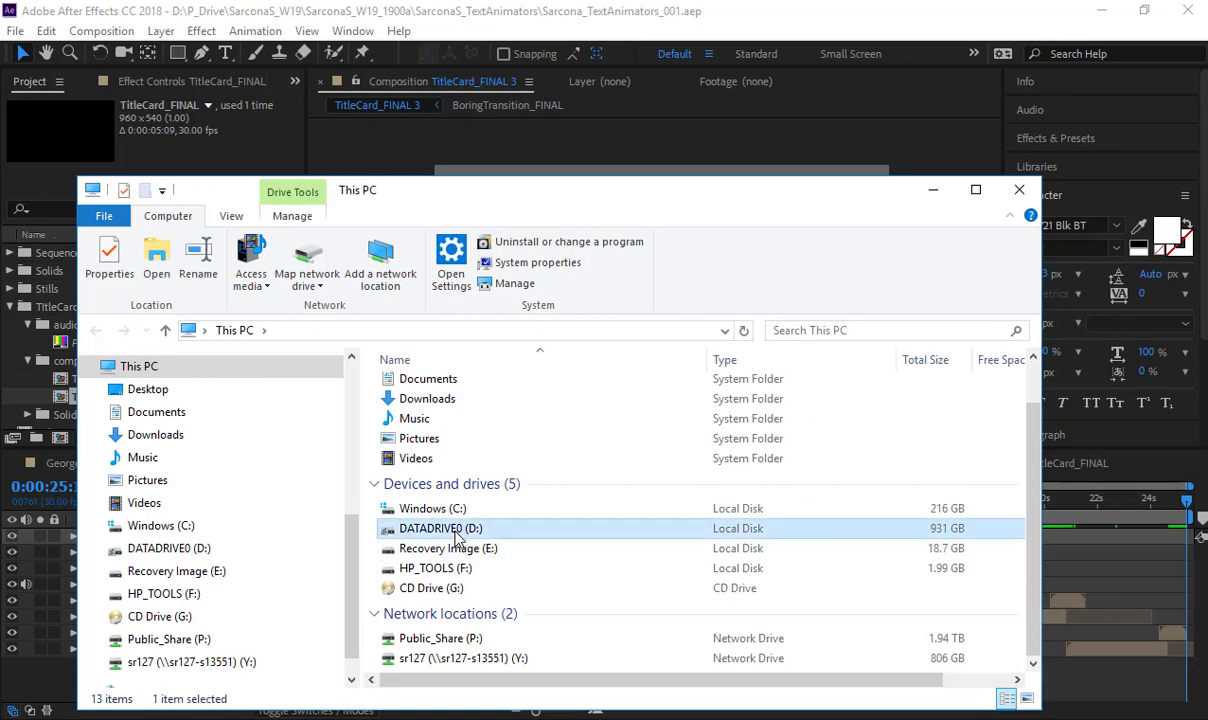
scroll(452, 540, "down", 3)
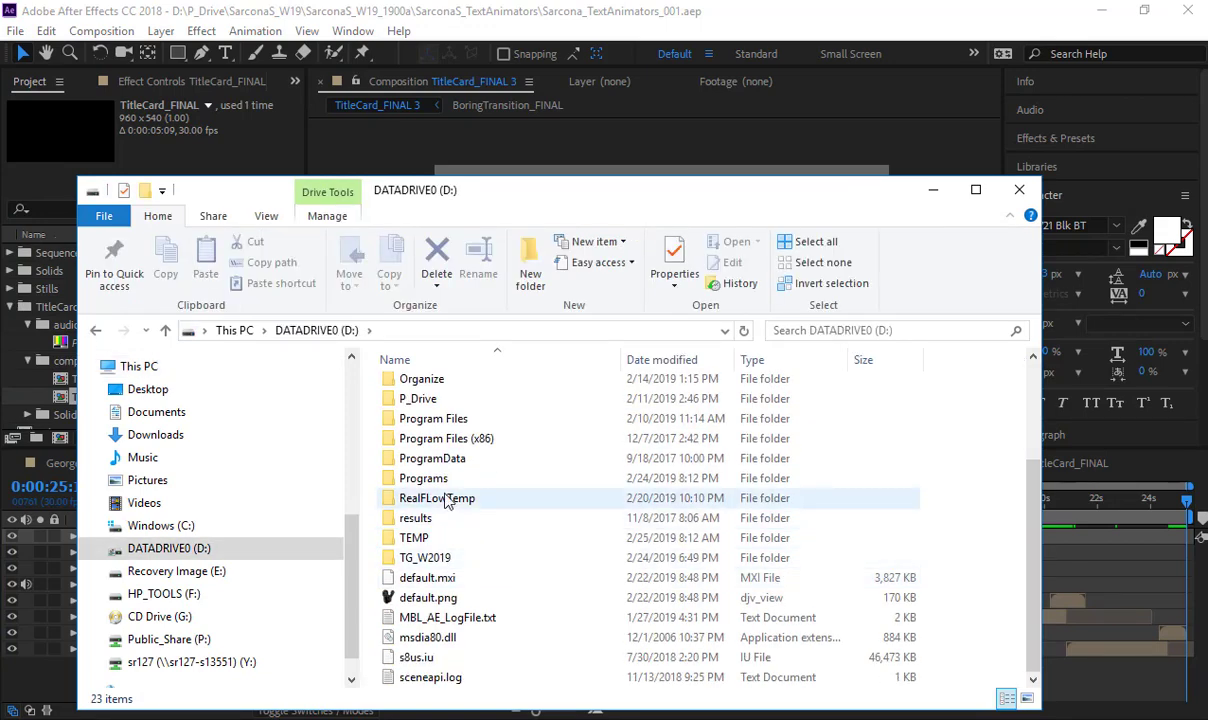
double_click(418, 398)
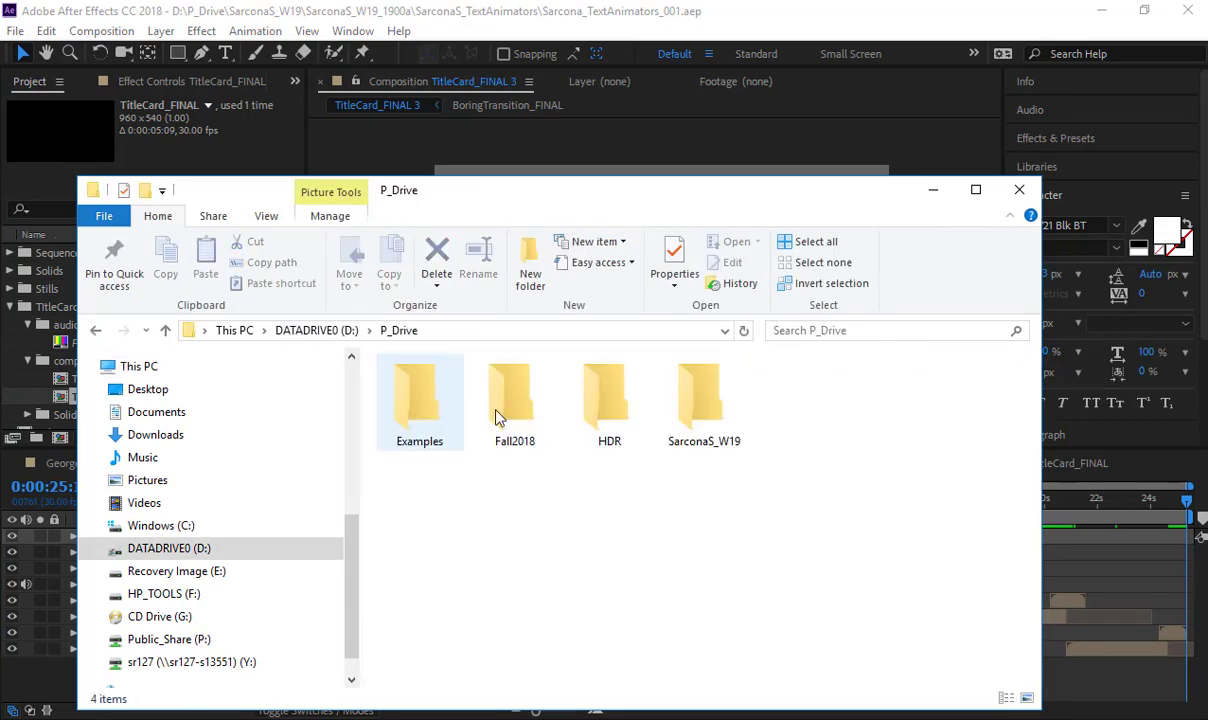
double_click(722, 415)
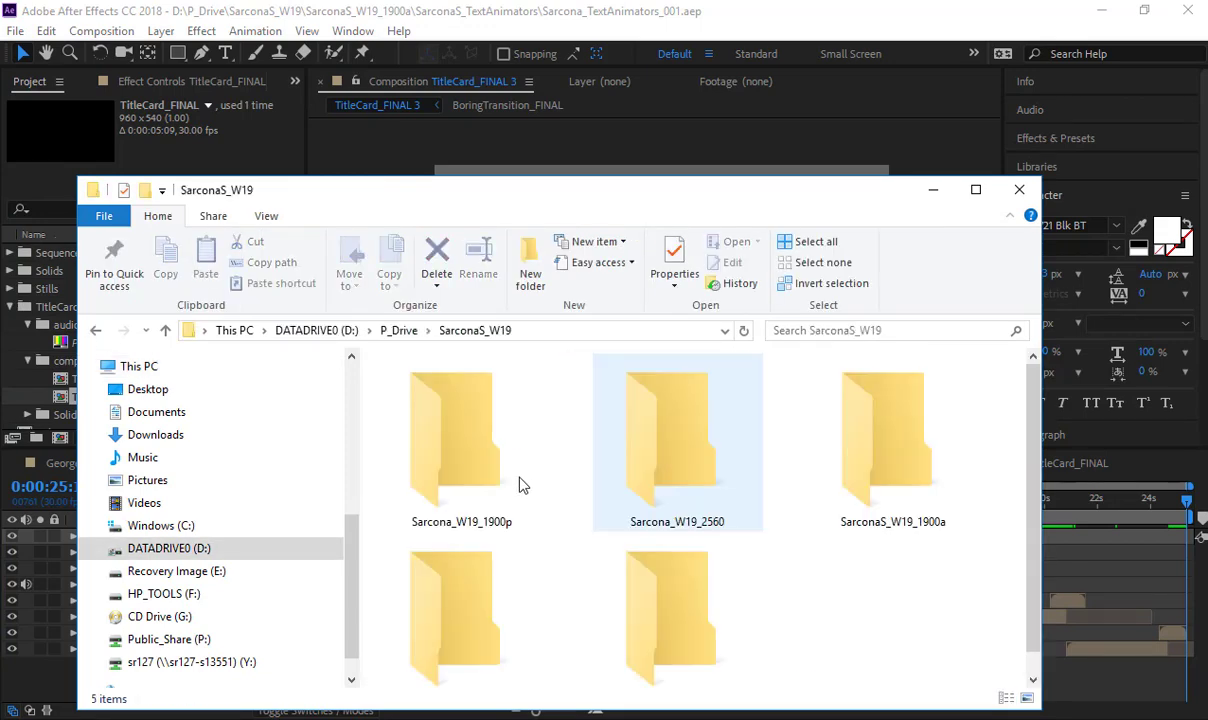
double_click(930, 420)
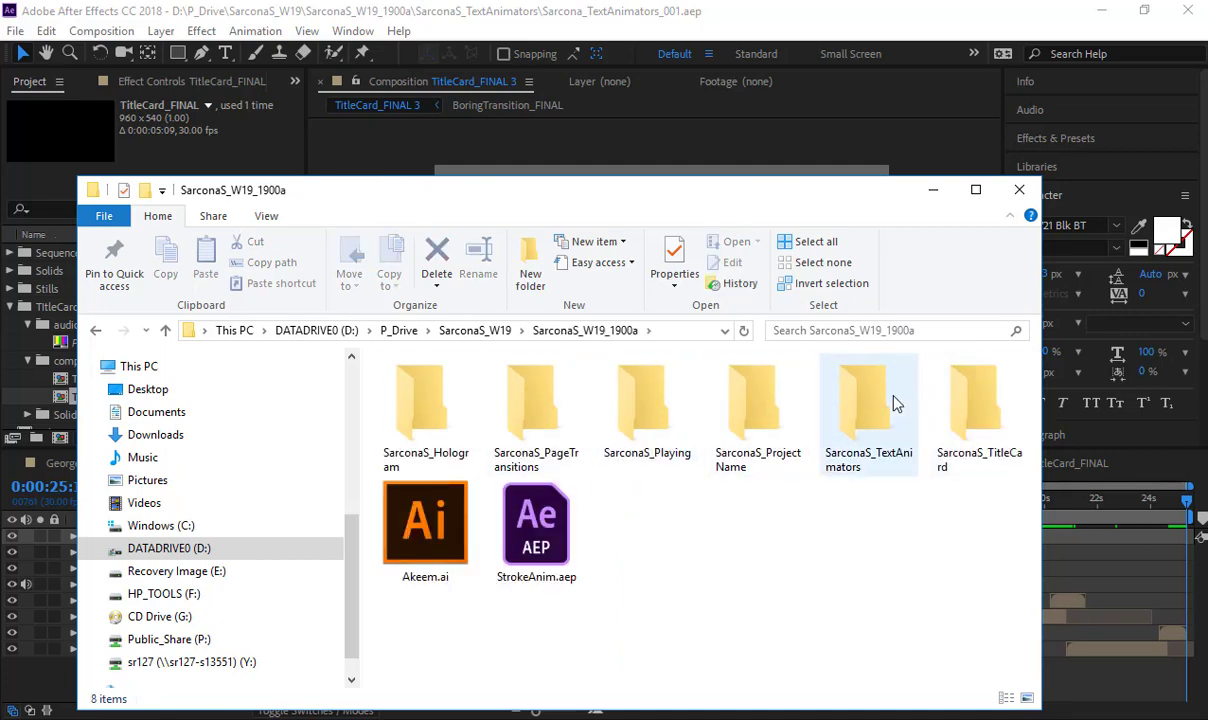
double_click(843, 375)
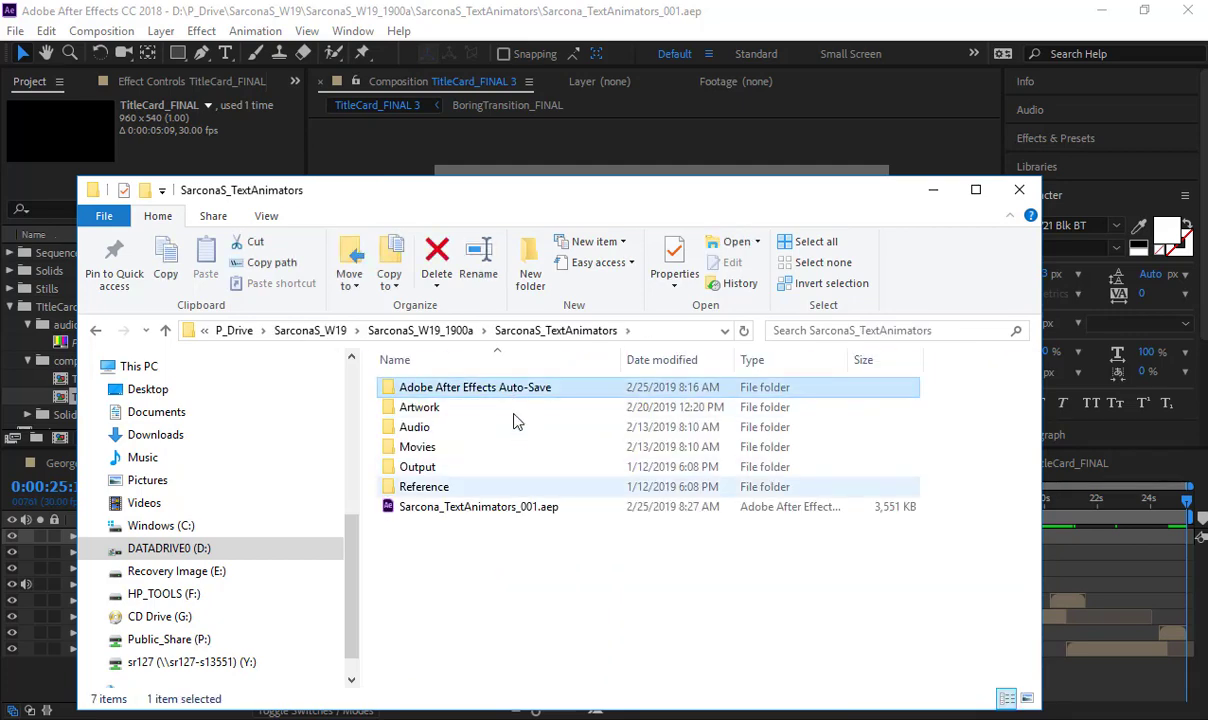
Check the contents of the project's Artwork, Audio and Movies folders
left_click(517, 395)
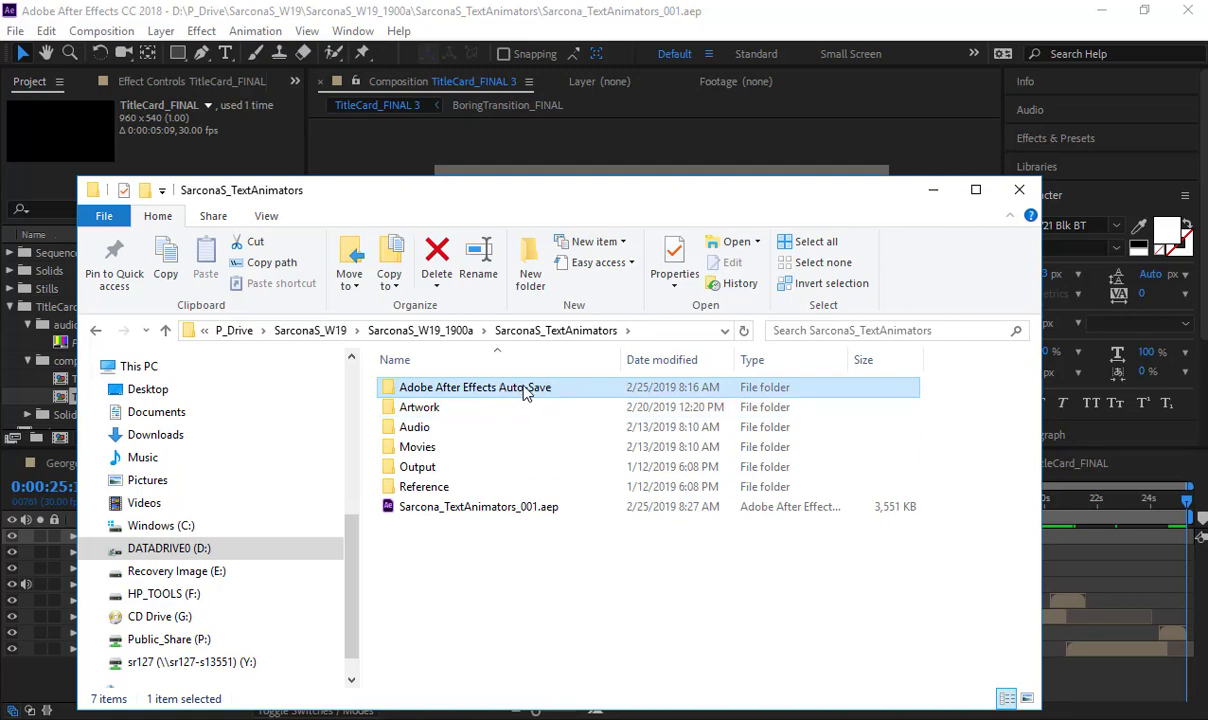
double_click(440, 408)
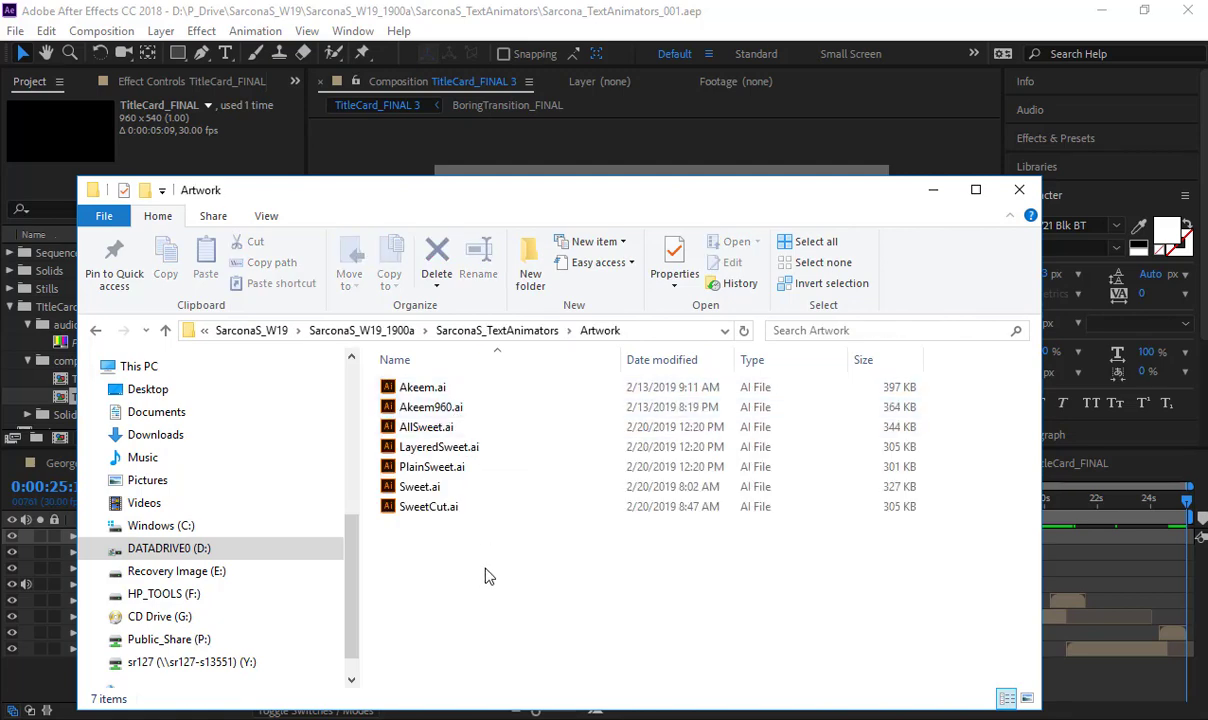
key("alt+Left")
double_click(425, 427)
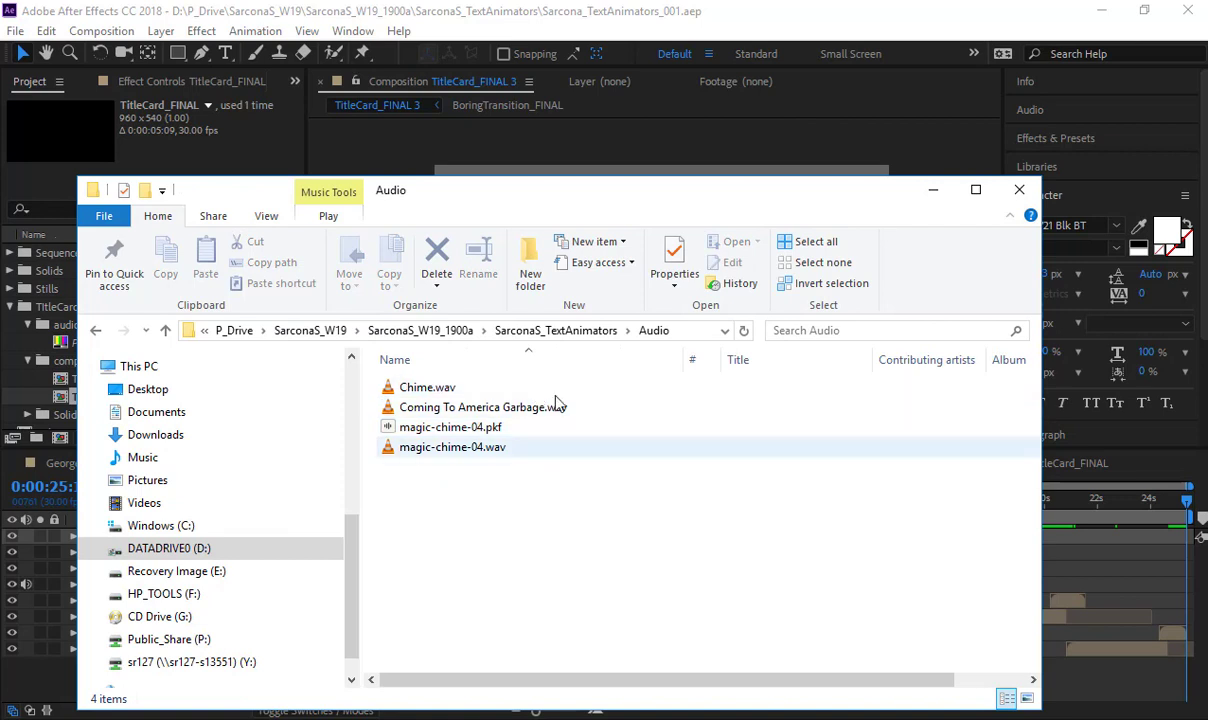
key("alt+Left")
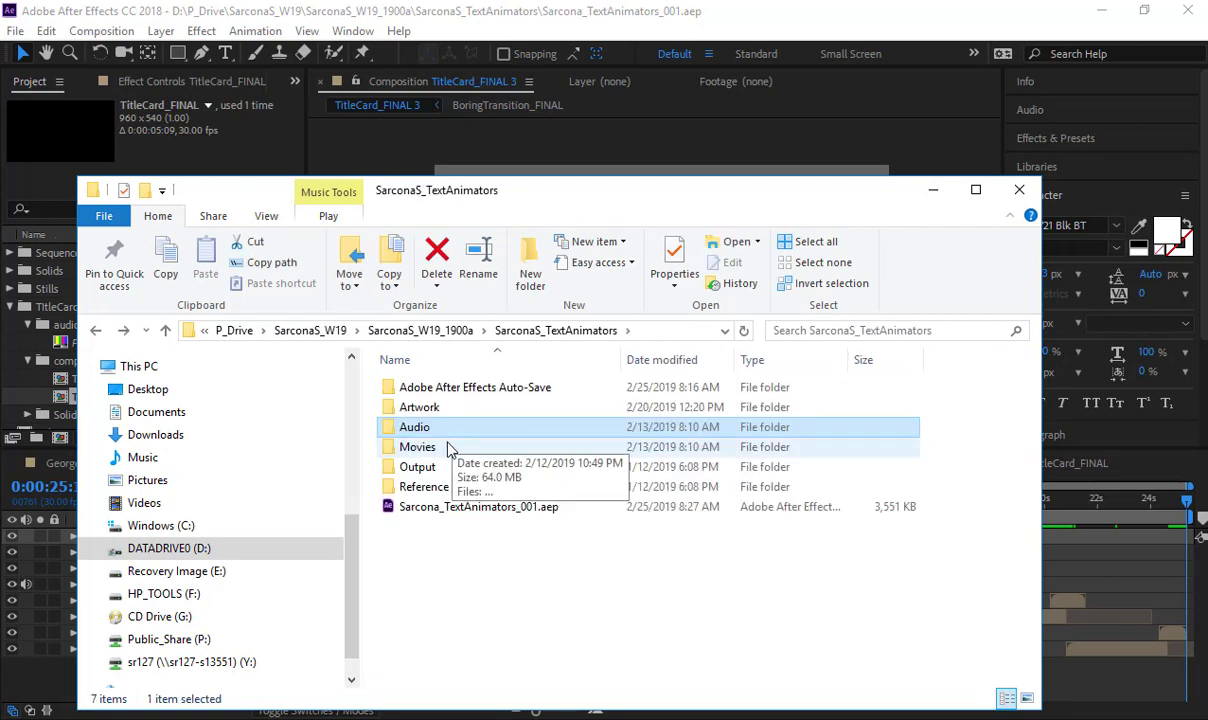
double_click(455, 447)
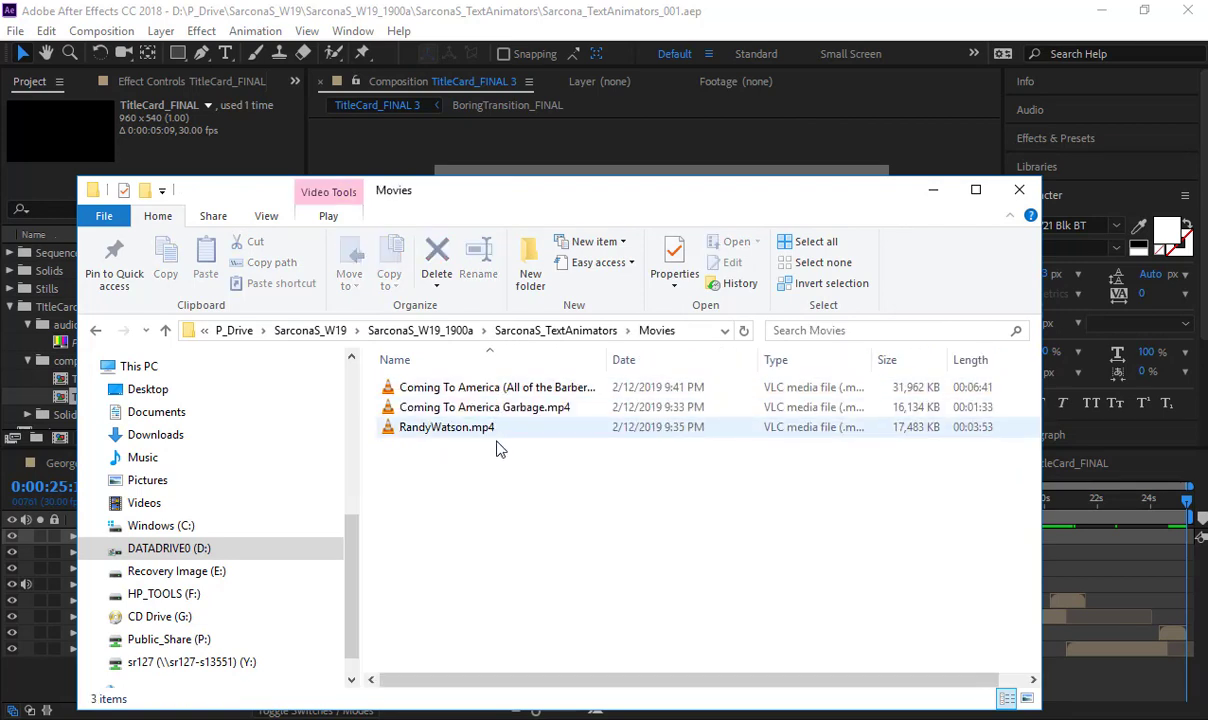
left_click_drag(530, 457, 437, 343)
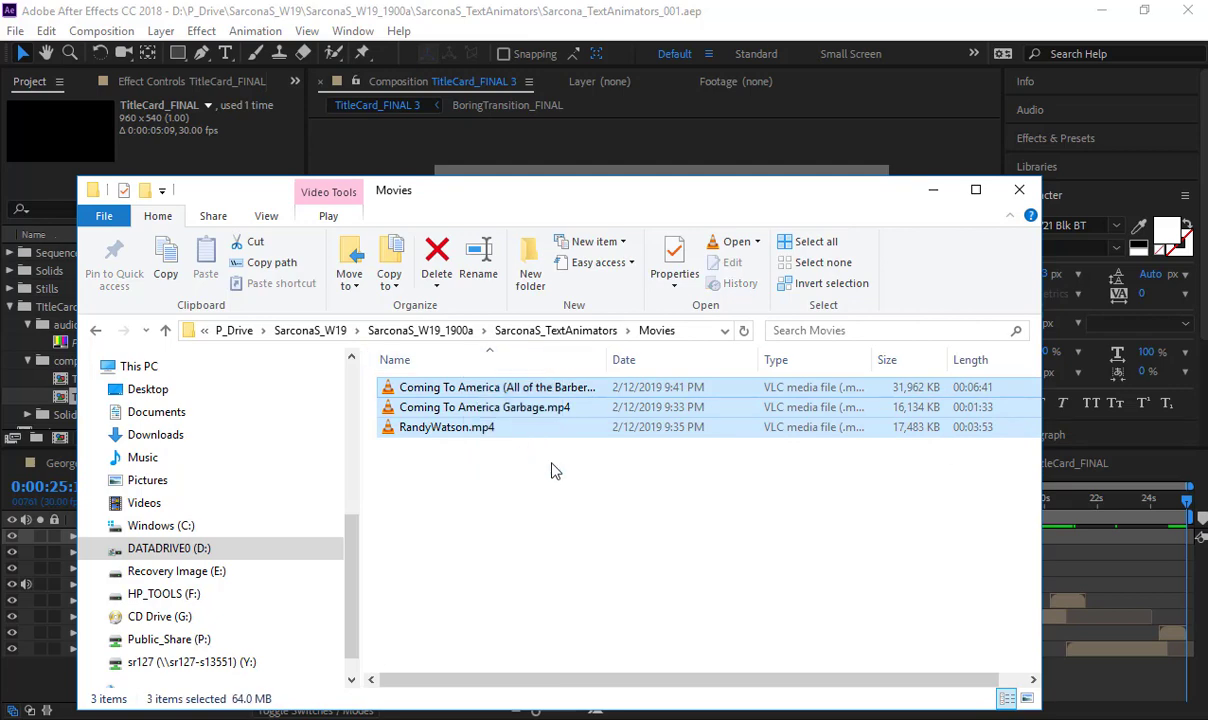
key("BackSpace")
Check the Output and Reference folders and the project file, and close File Explorer to return to After Effects
double_click(440, 463)
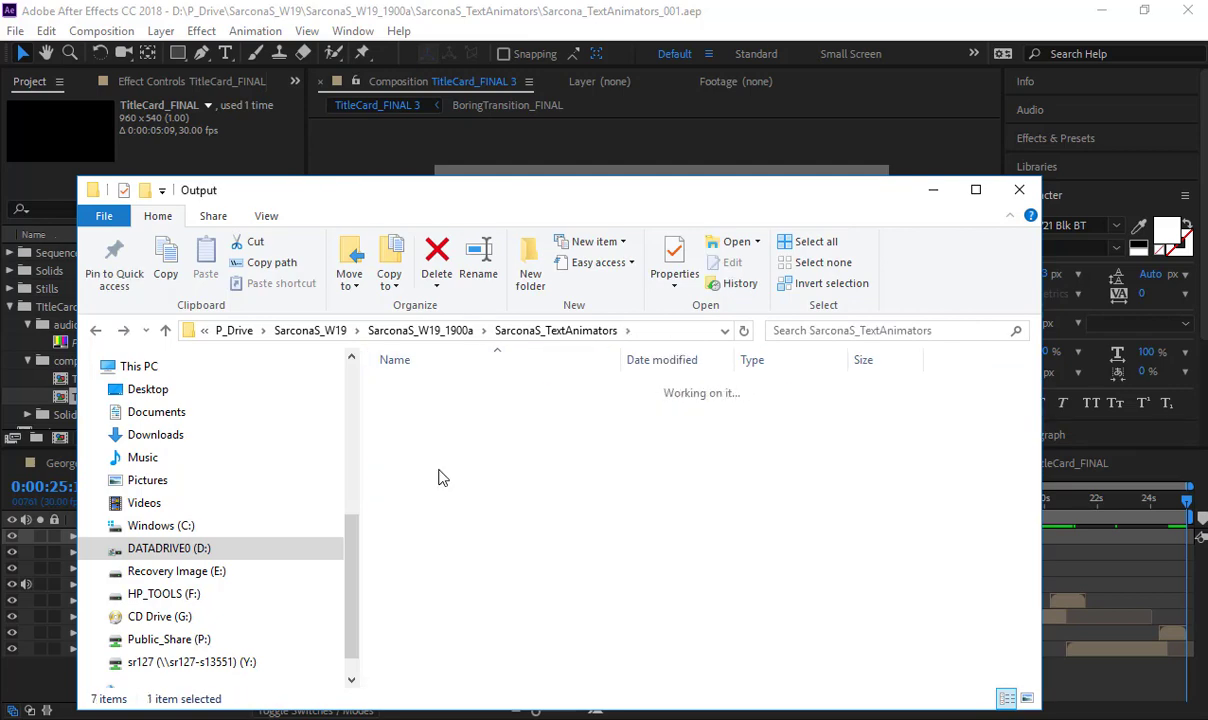
key("BackSpace")
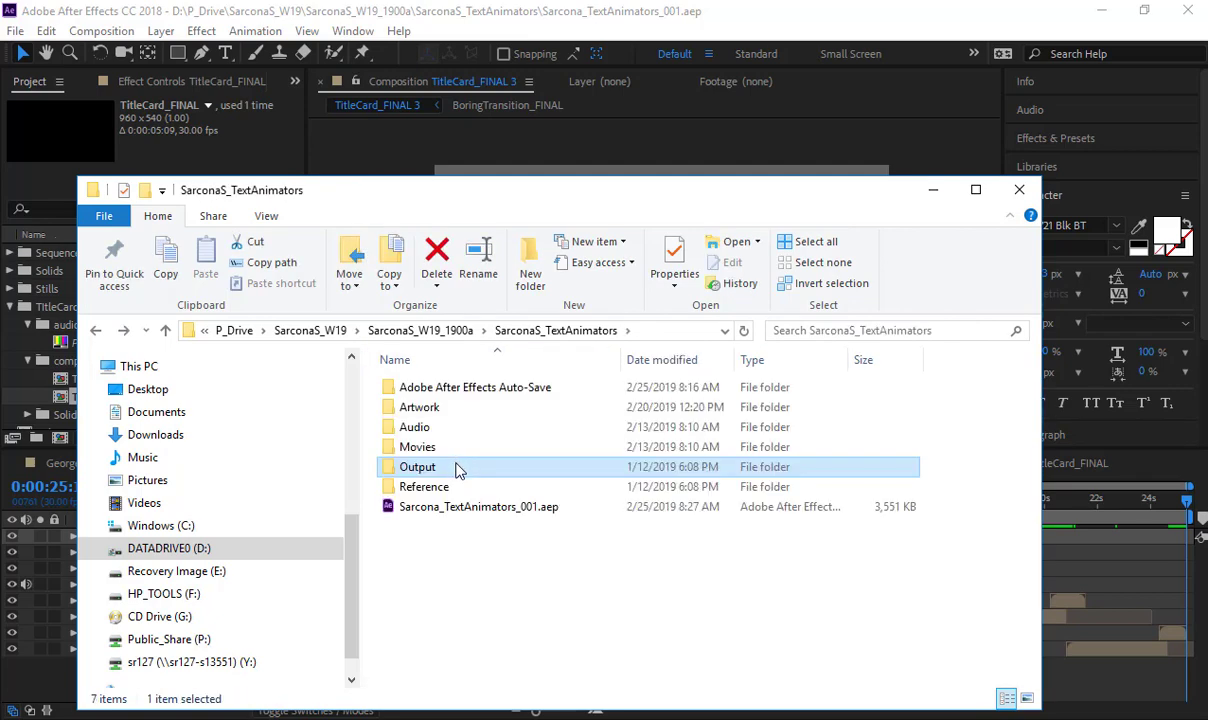
double_click(452, 489)
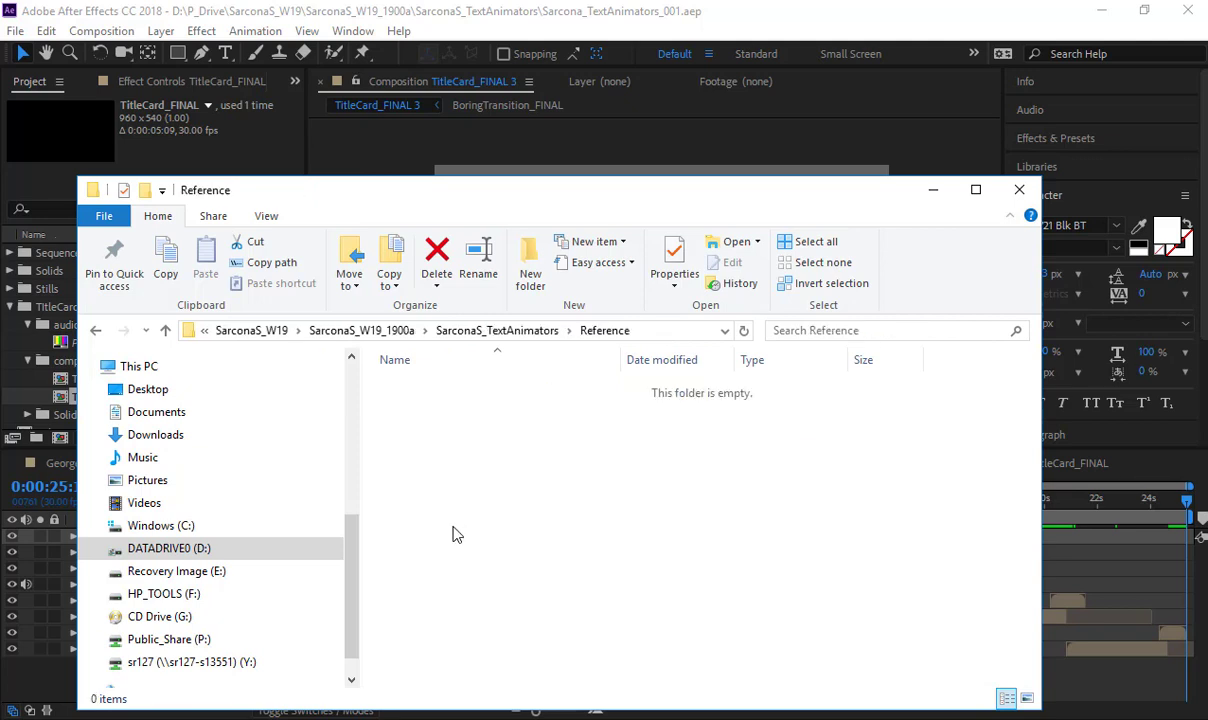
key("BackSpace")
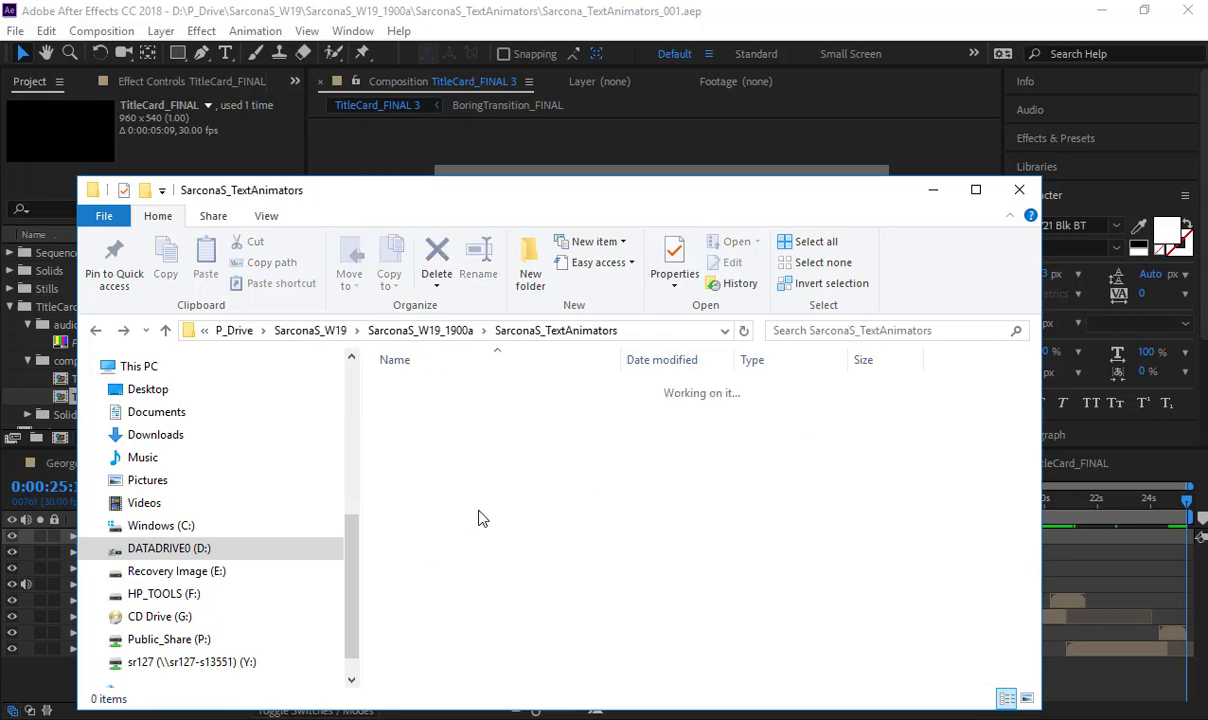
left_click(485, 508)
left_click(663, 583)
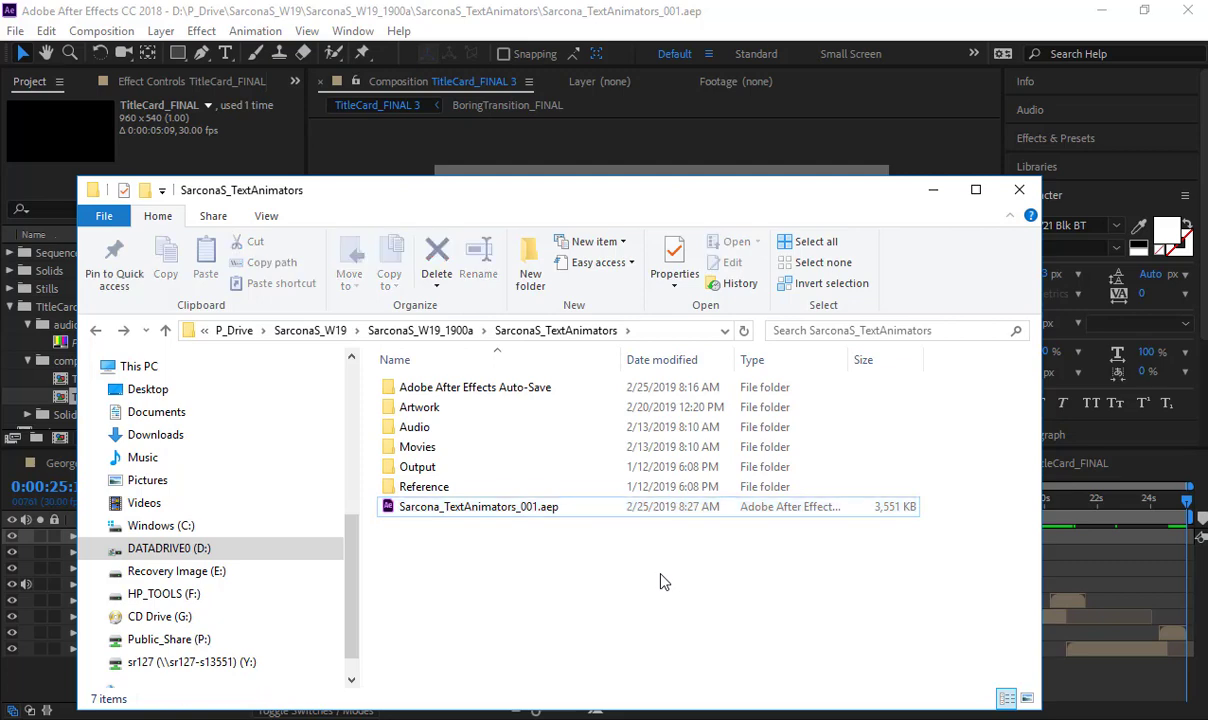
left_click(1019, 189)
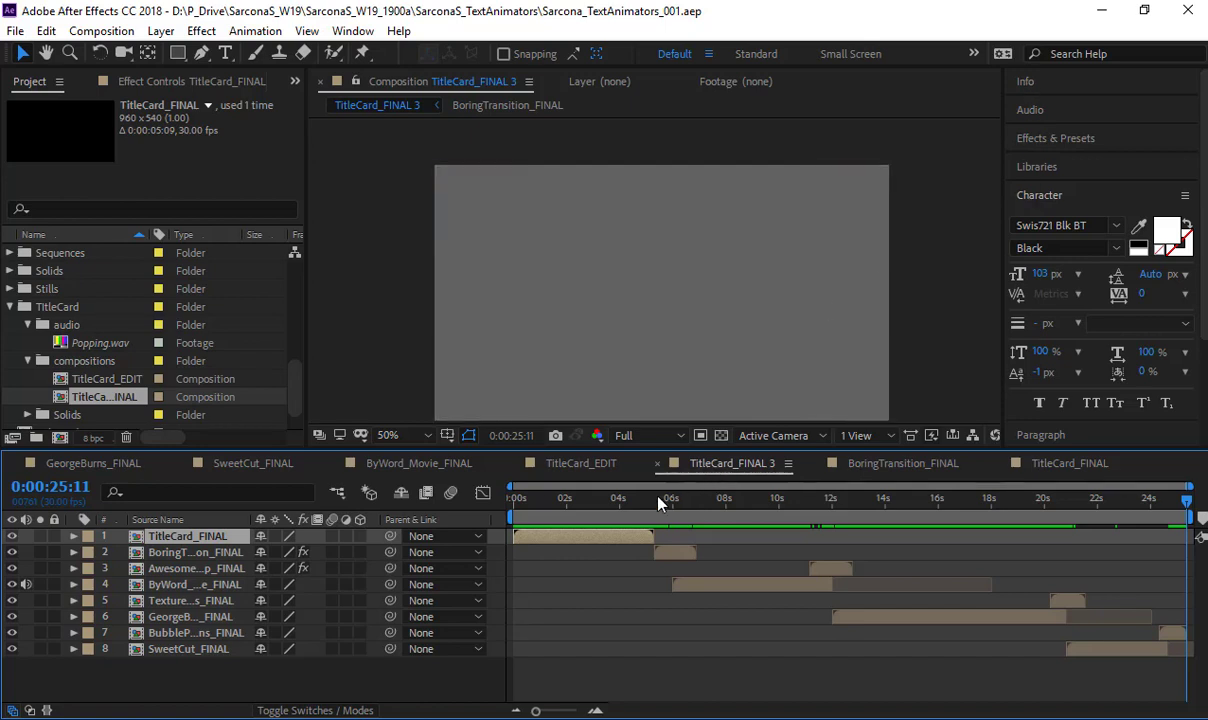
Scrub through the trimmed TitleCard_FINAL 3 sequence to its end at 0:00:25:11
left_click_drag(659, 503, 874, 522)
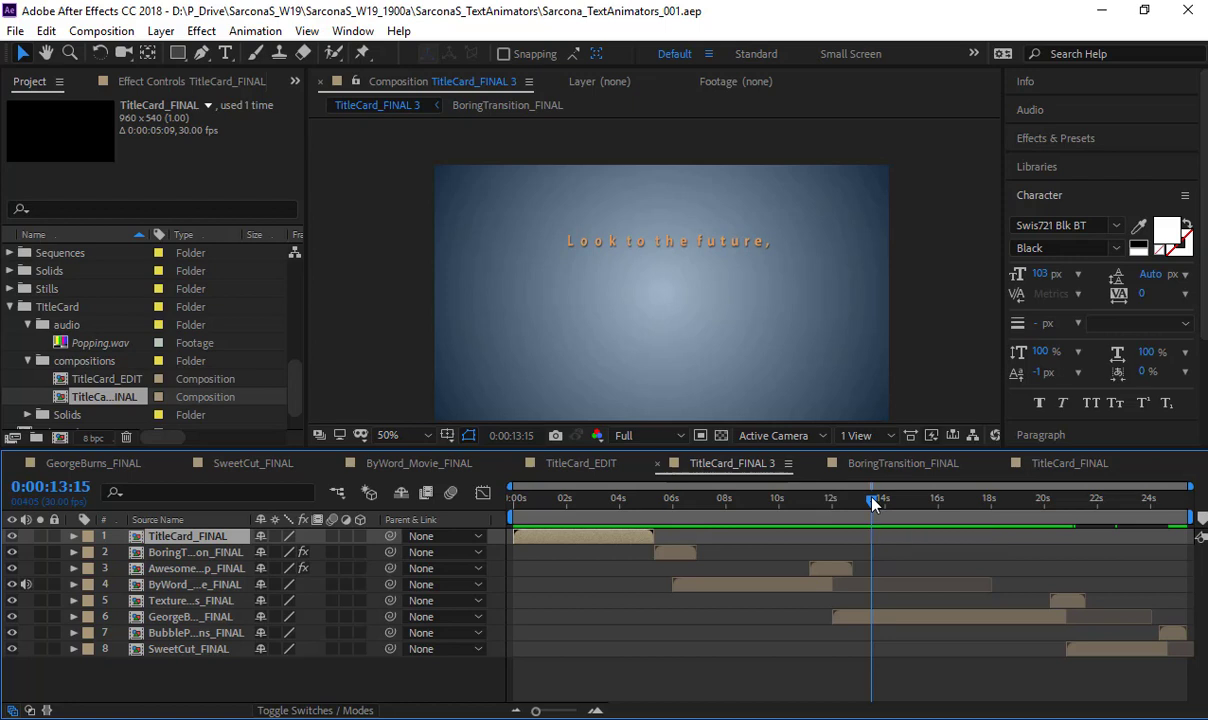
left_click_drag(668, 508, 1199, 535)
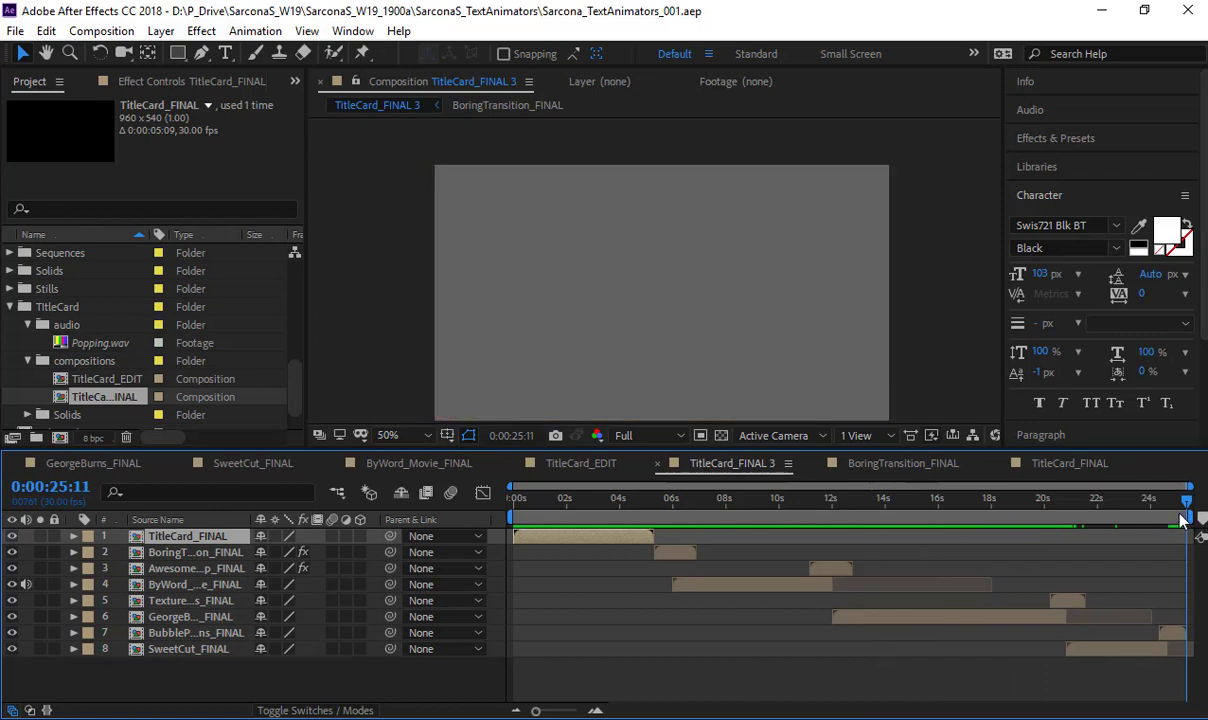